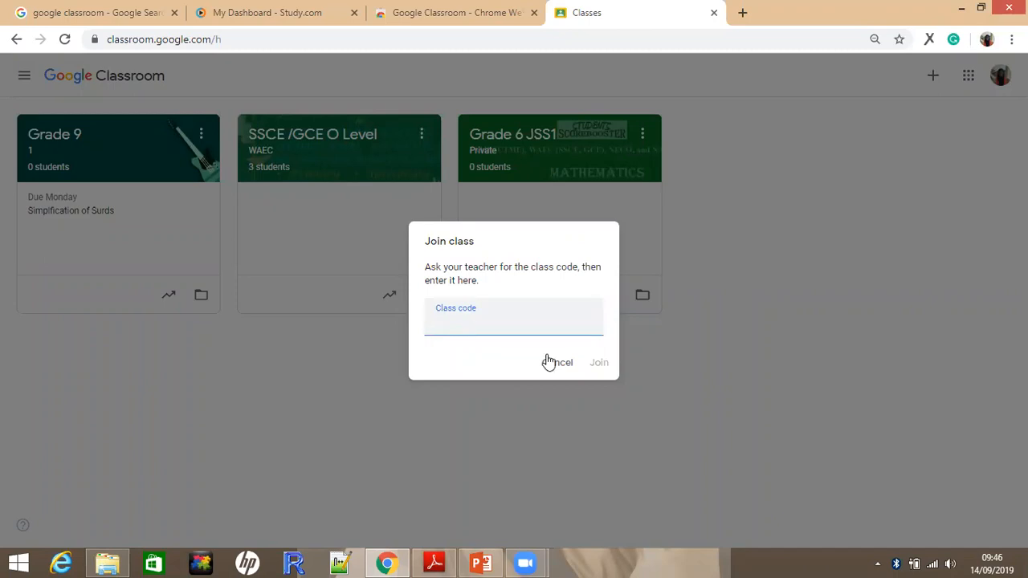
click(927, 82)
click(929, 81)
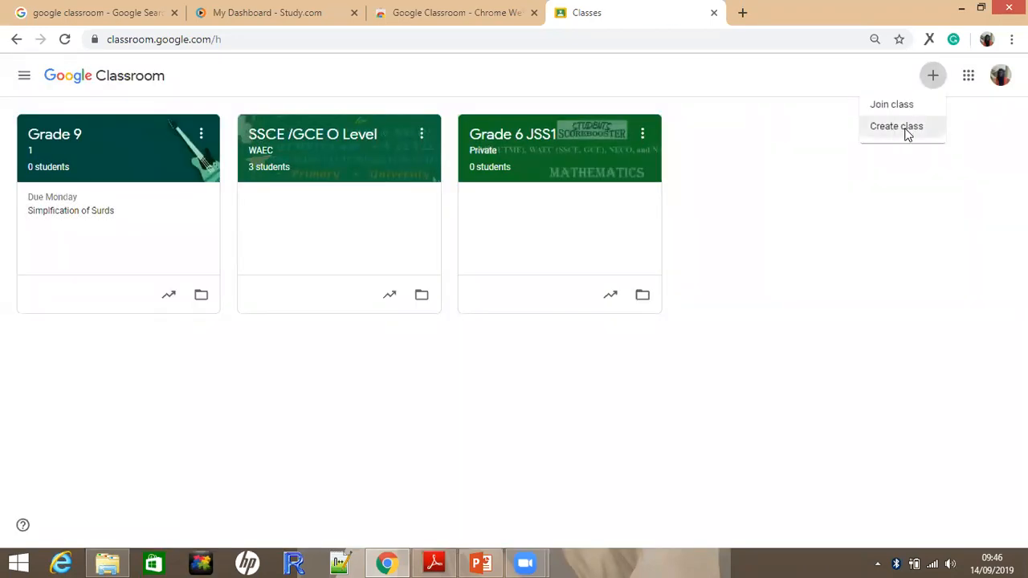
click(905, 134)
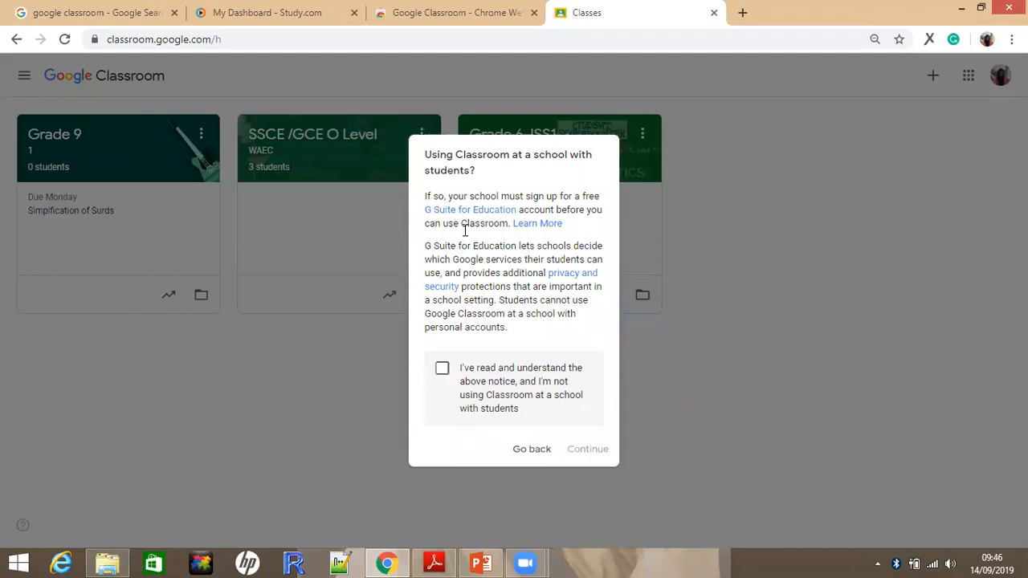
click(443, 370)
click(586, 449)
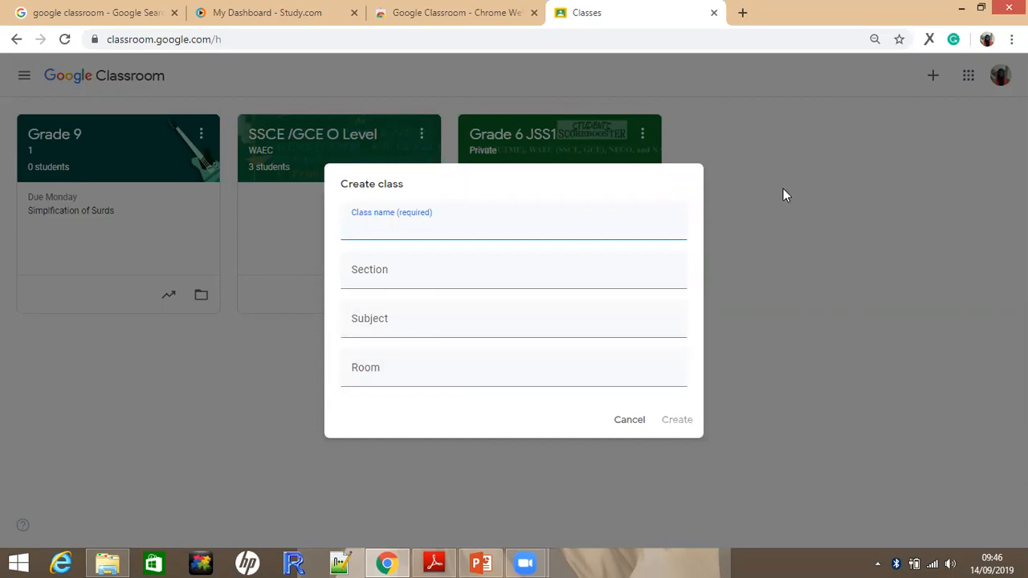
click(332, 153)
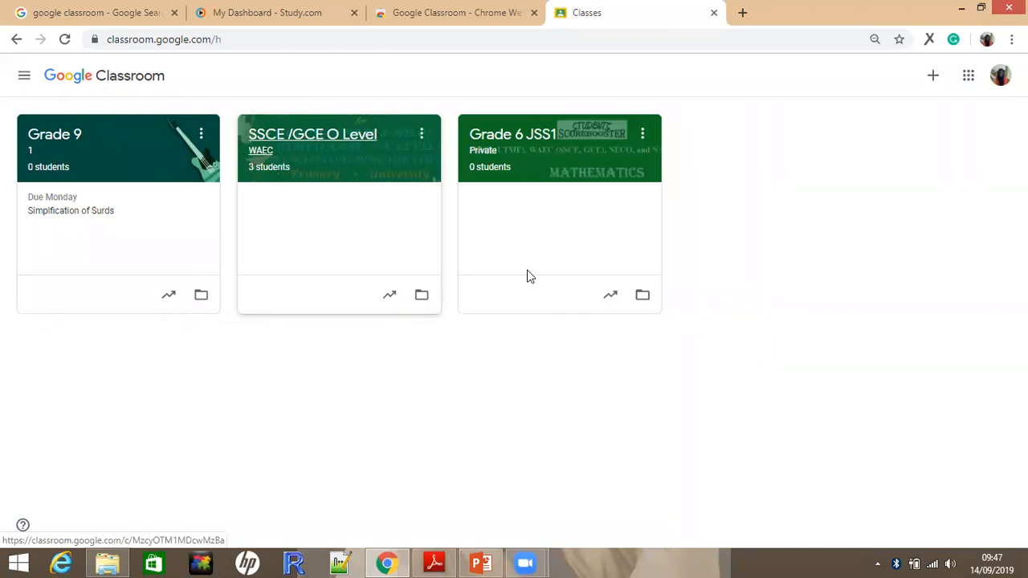
Start creating a class and acknowledge the notice that Classroom is not being used at a school with students
click(933, 77)
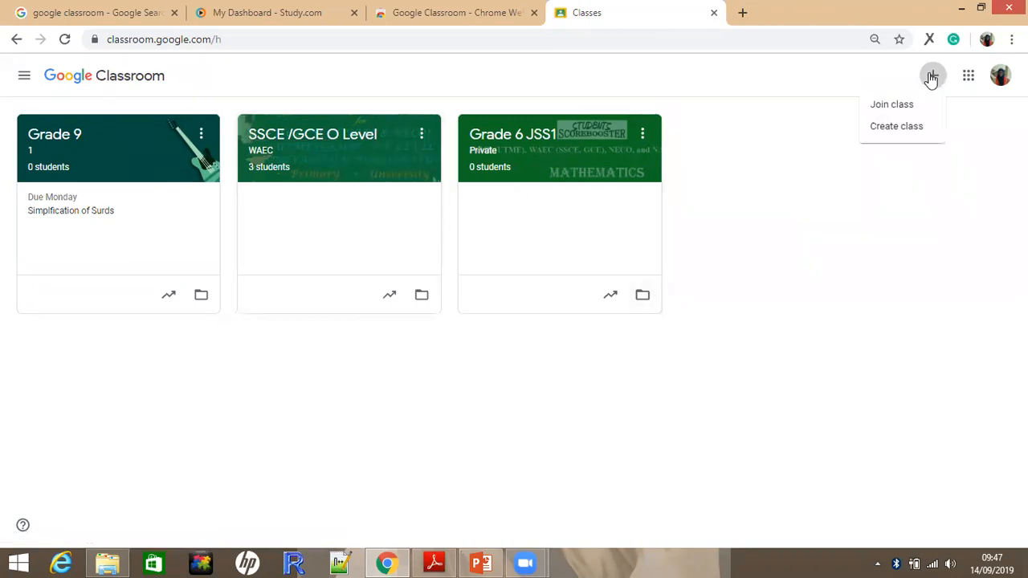
click(895, 128)
click(459, 384)
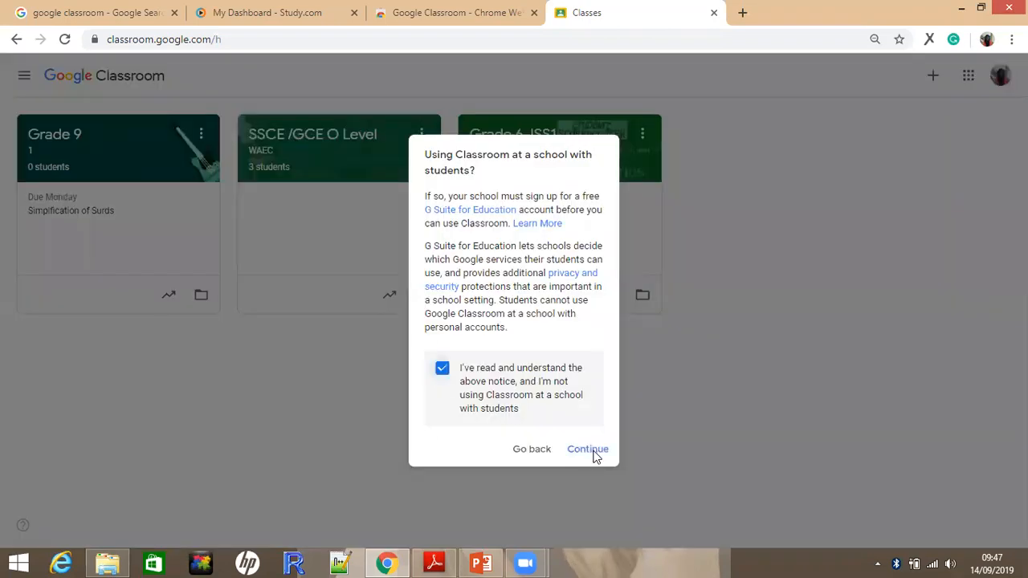
click(593, 452)
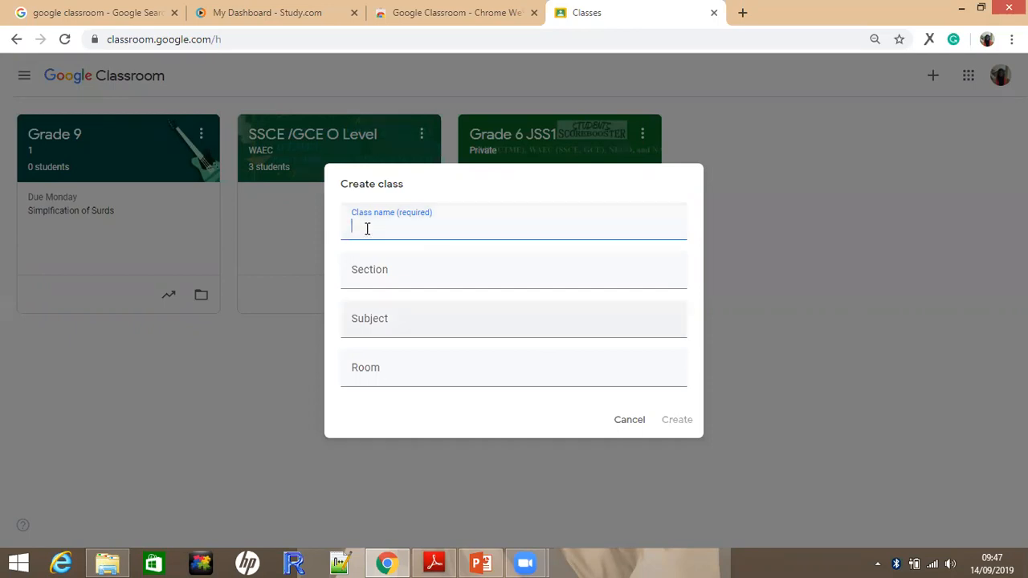
Create the class with the name Grade one and the subject Mathematics
text(Grade one)
click(368, 319)
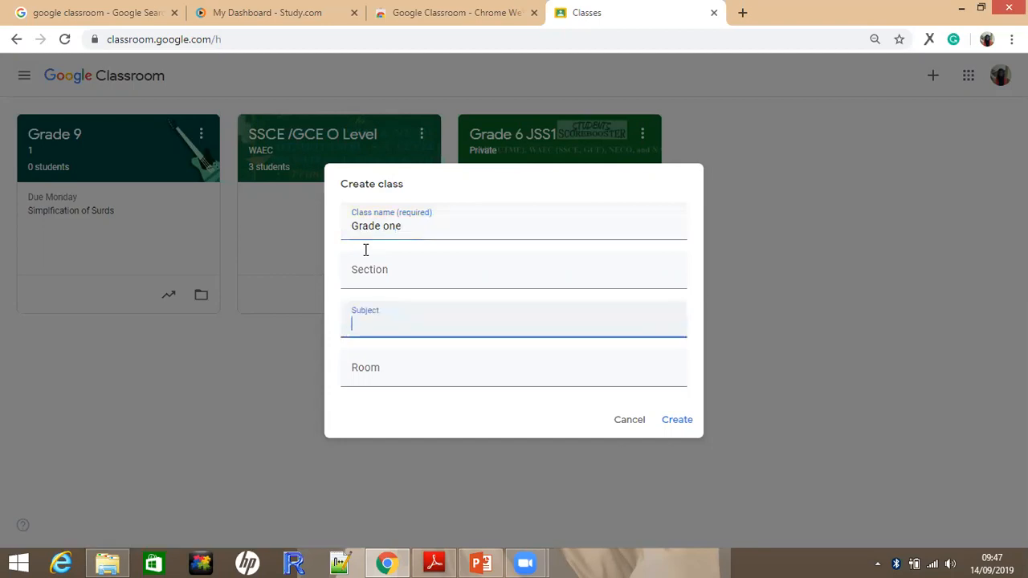
text(Mathematics)
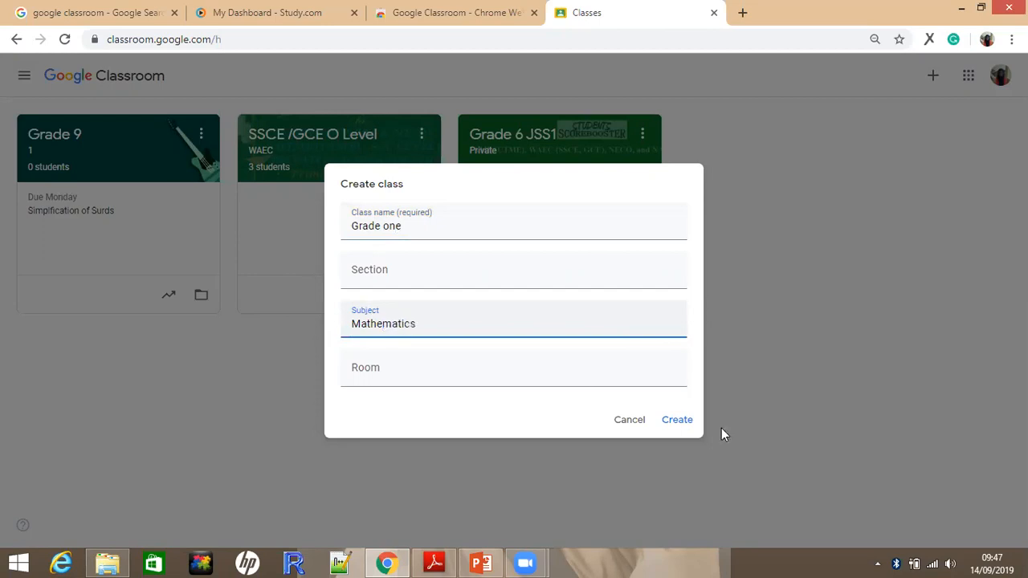
click(677, 421)
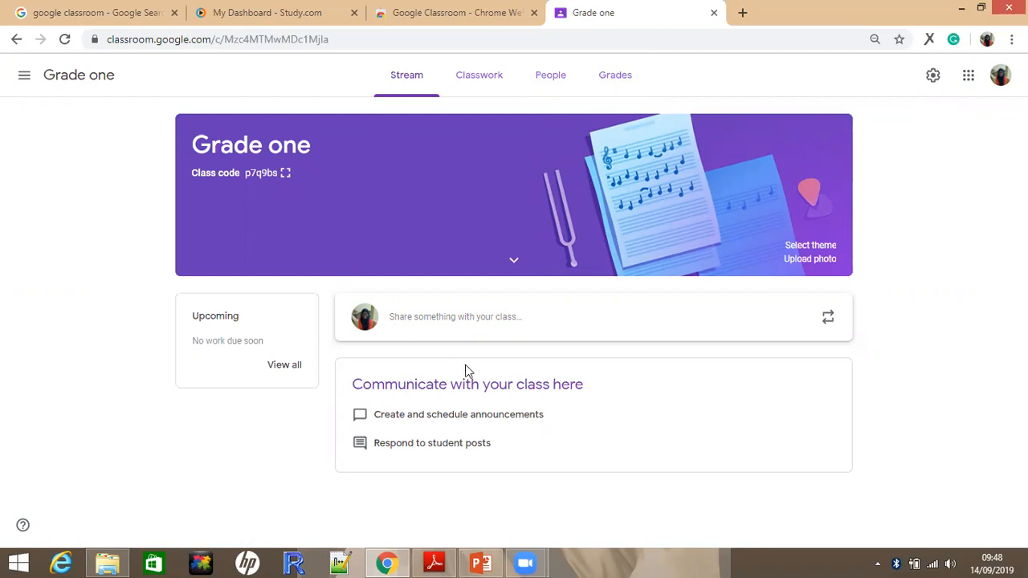
Write a class announcement in the stream reading "Dont forget to submit your assignment before due date"
click(446, 315)
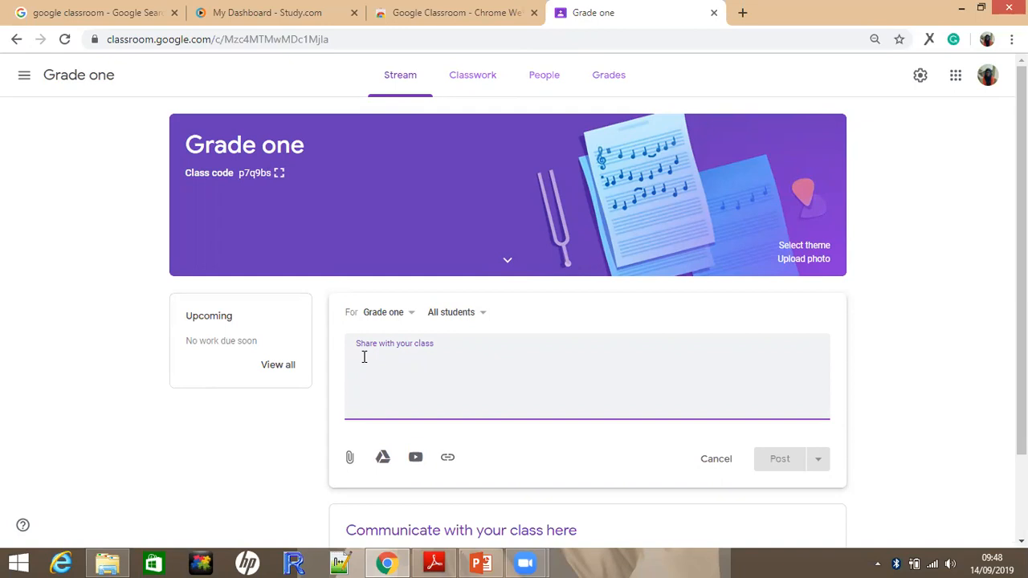
text(D)
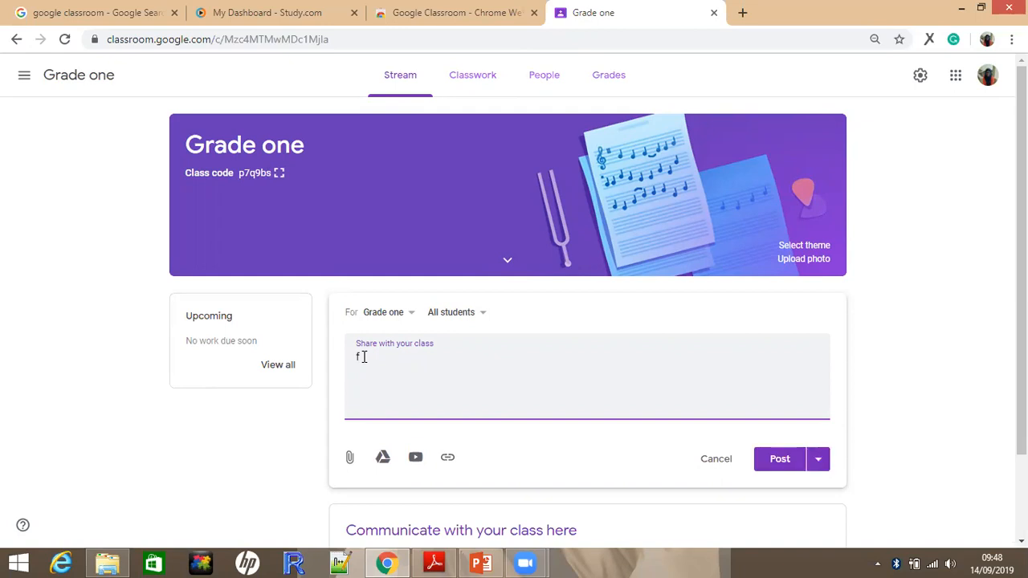
text(ont forget to submit yo)
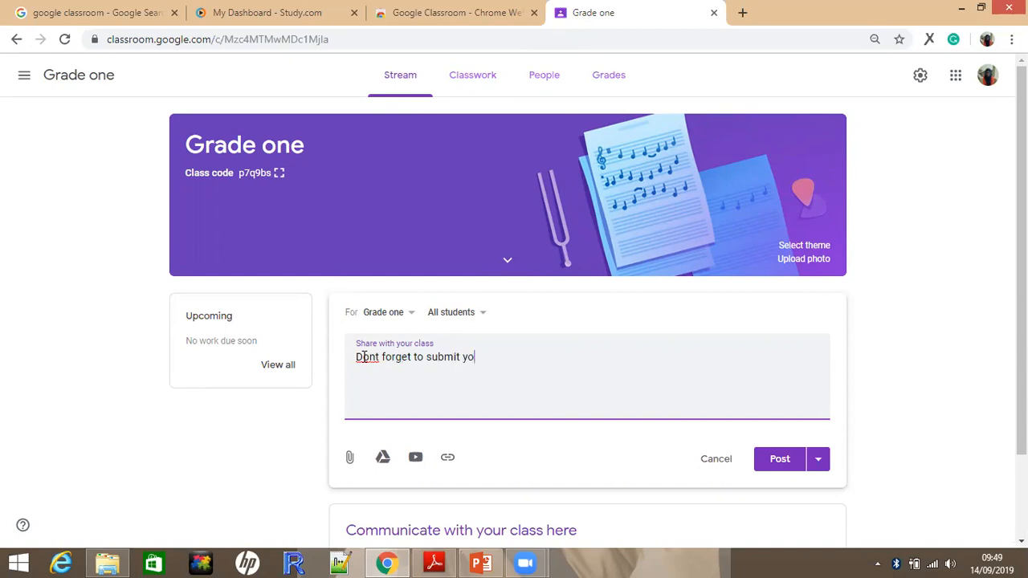
text(ur assignment before )
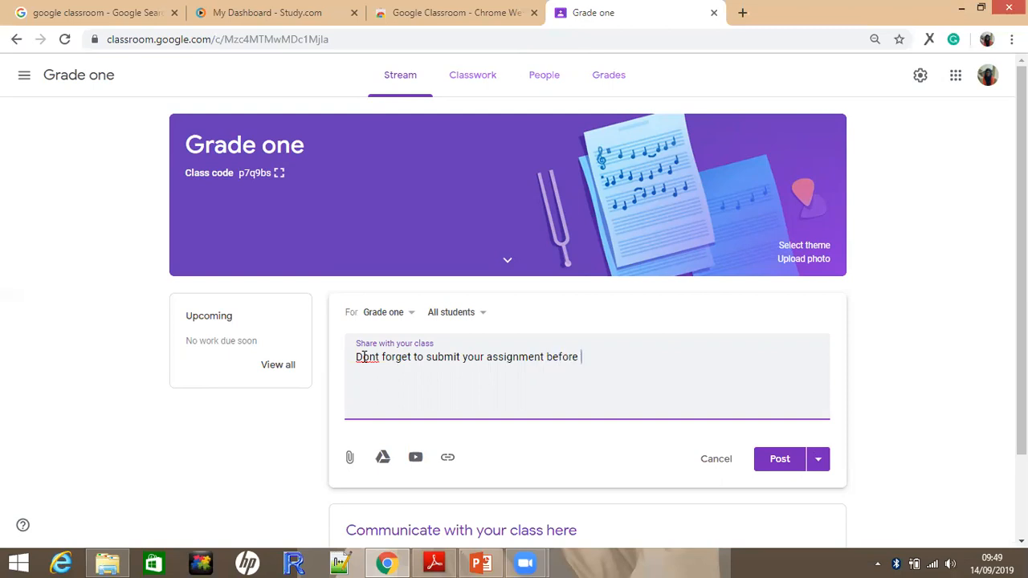
text(due date)
Try adding Grade 9 to the classes that receive the announcement, and deselect it again
click(411, 314)
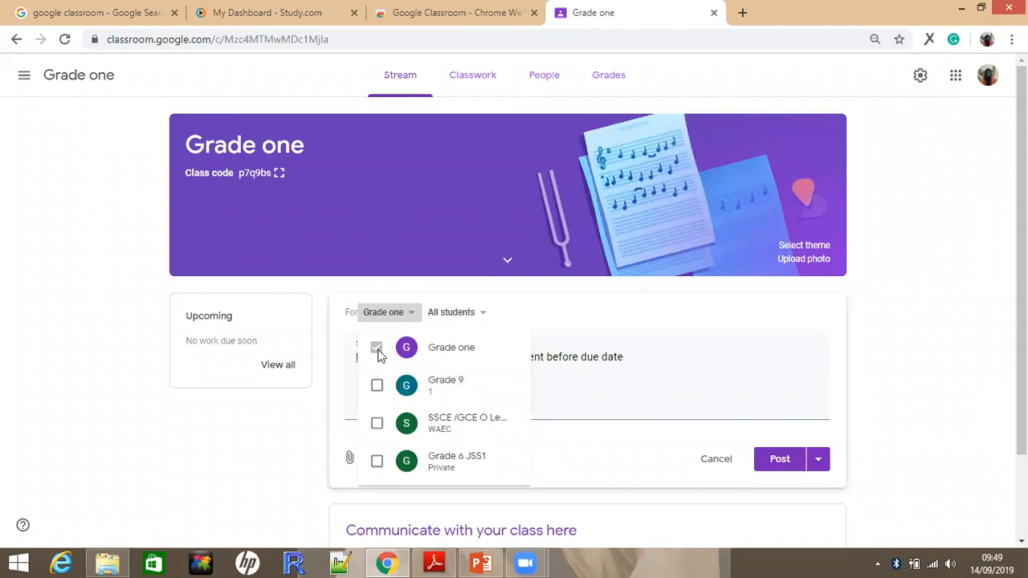
click(376, 386)
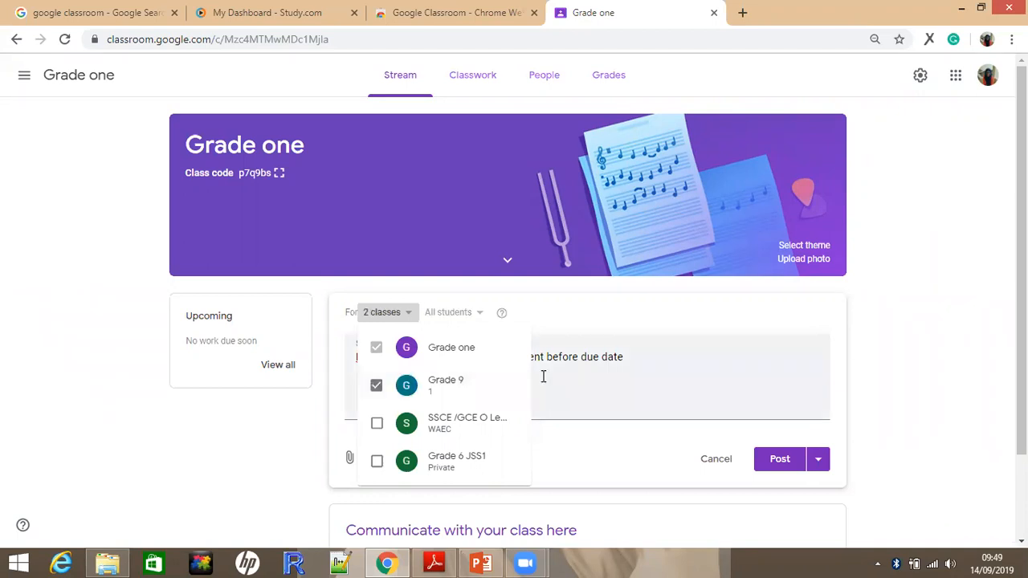
click(479, 312)
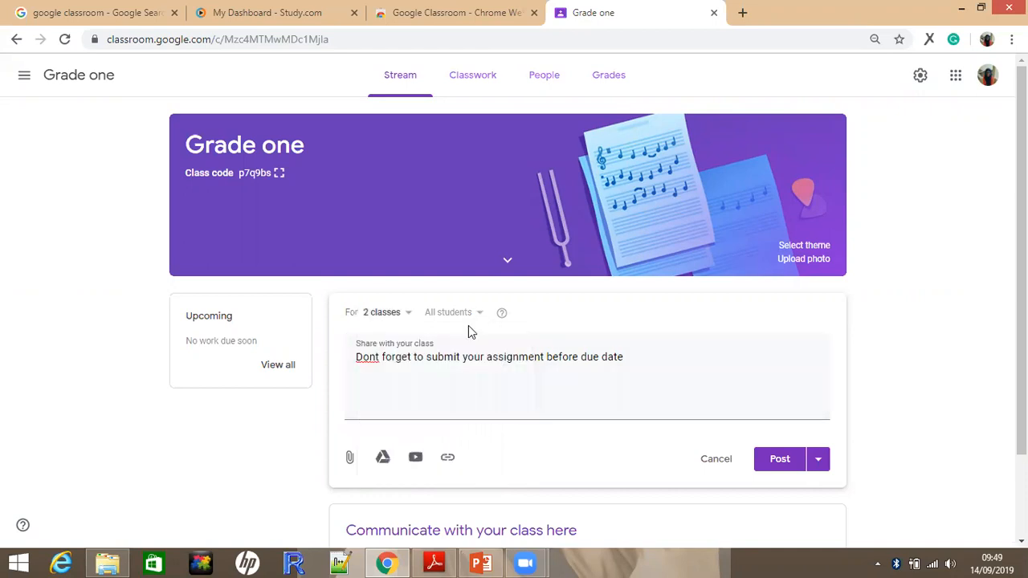
click(393, 315)
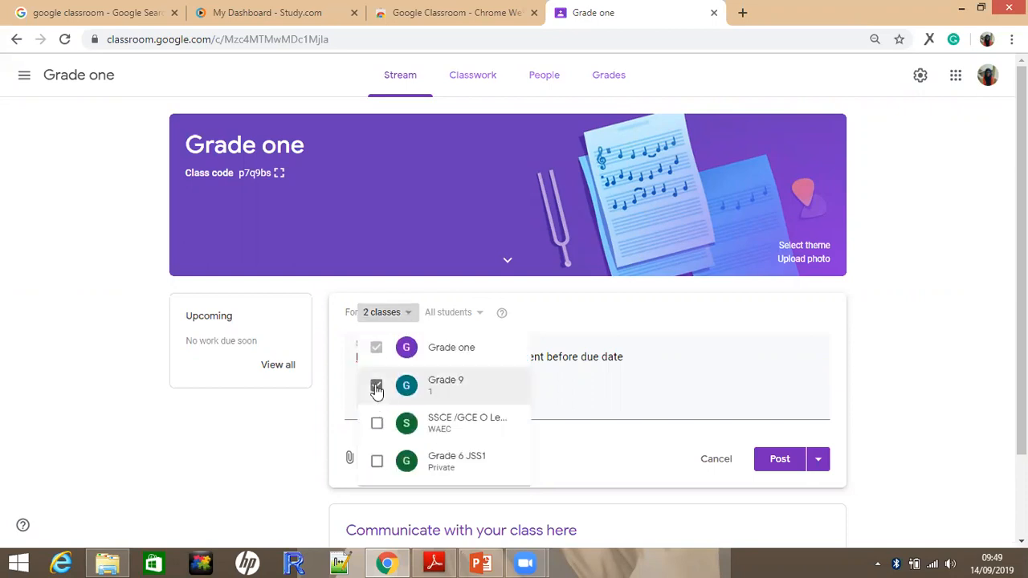
click(377, 387)
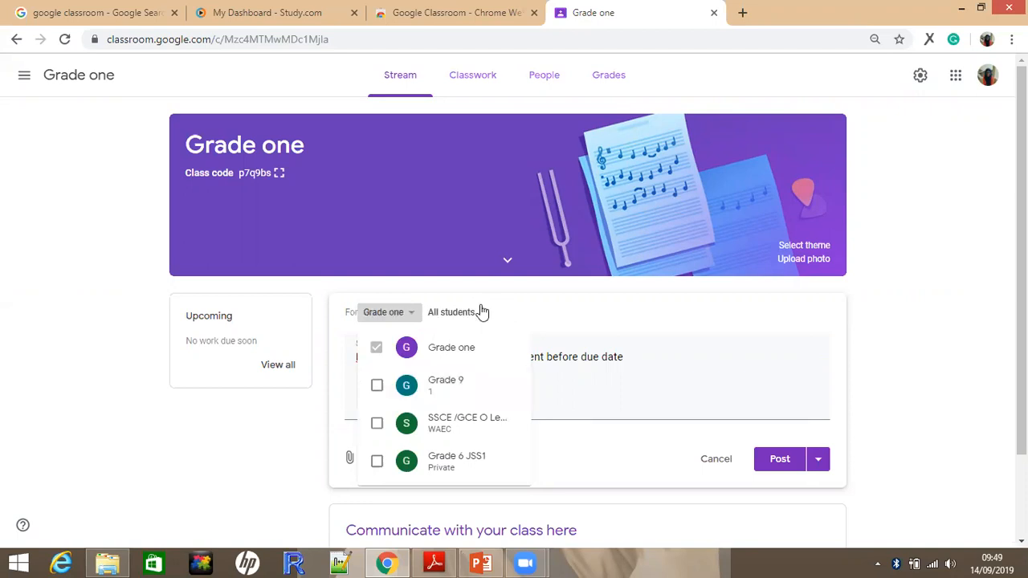
click(479, 314)
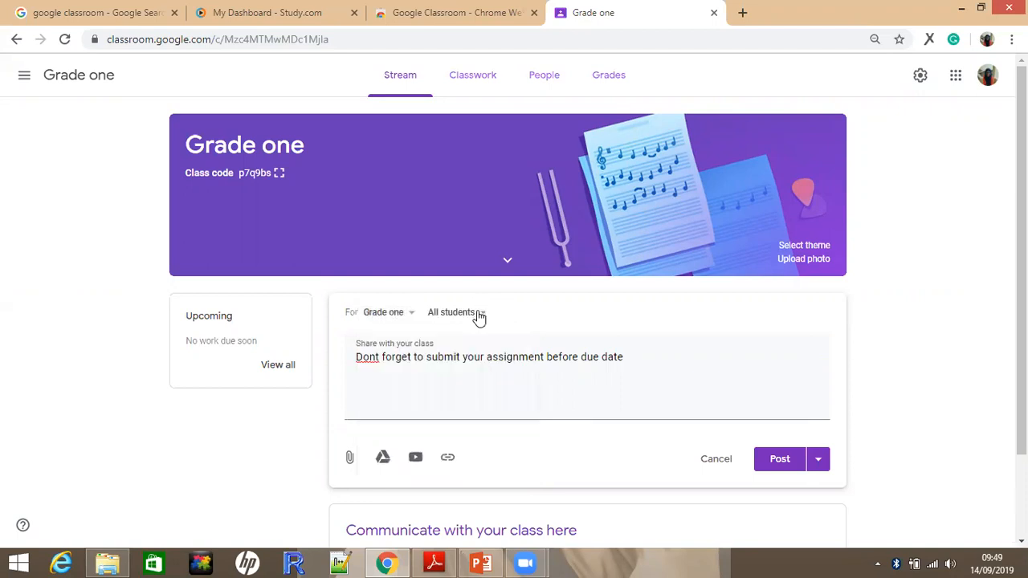
Check the announcement's student recipients and post it to all students of Grade one
click(479, 315)
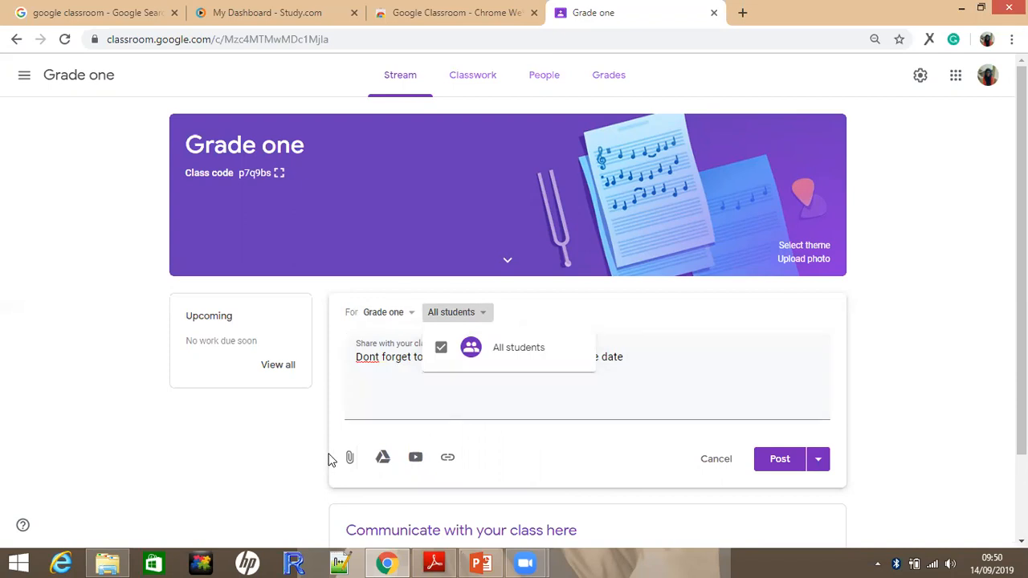
click(787, 461)
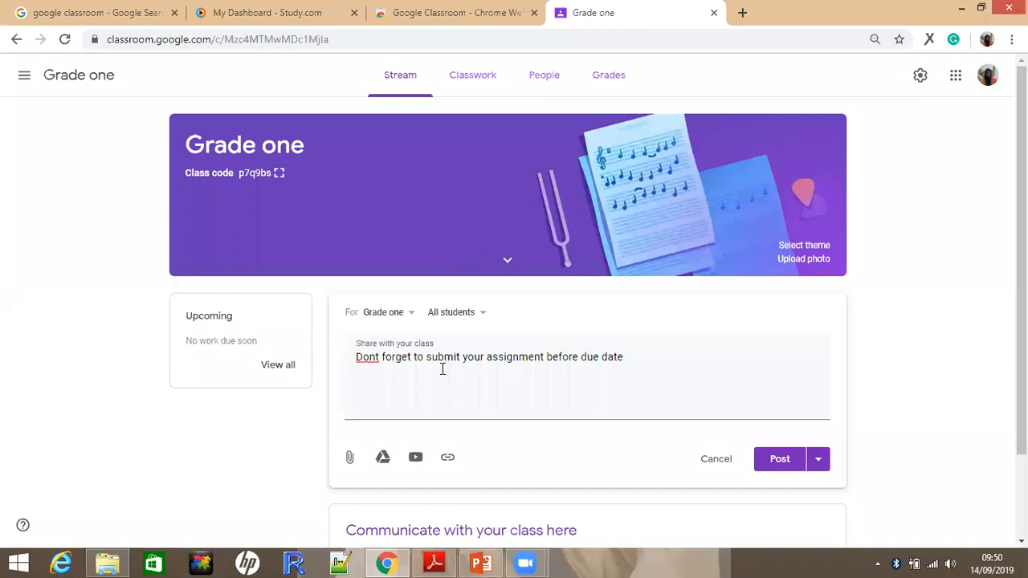
click(774, 472)
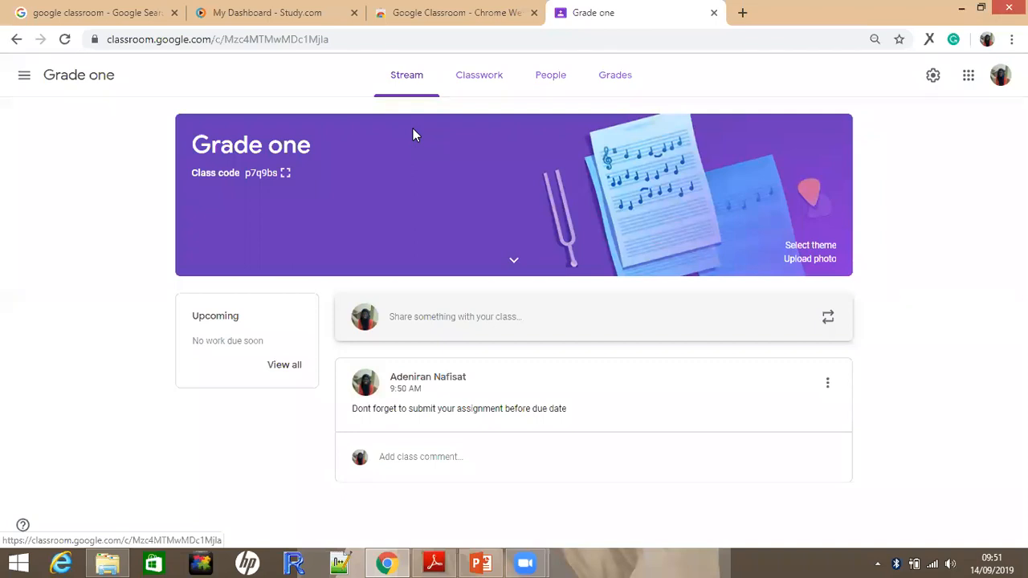
Add a topic named SURDS to the Grade one classwork
click(416, 81)
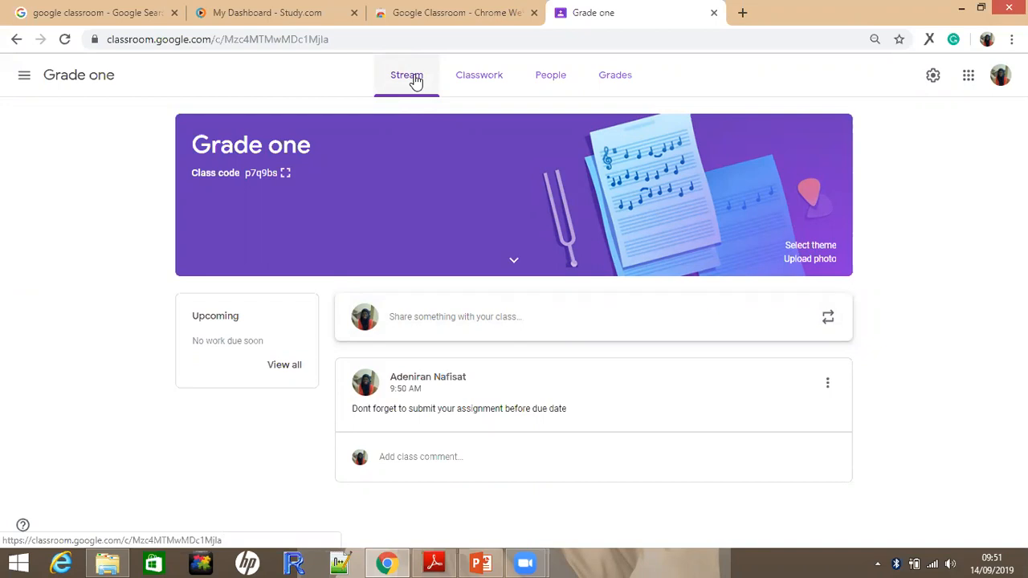
click(474, 90)
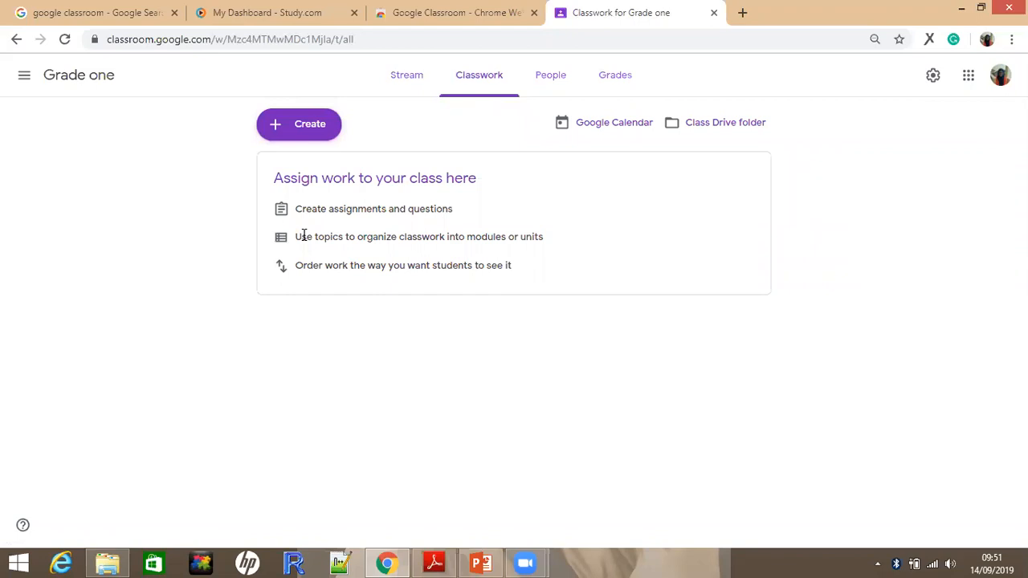
click(288, 127)
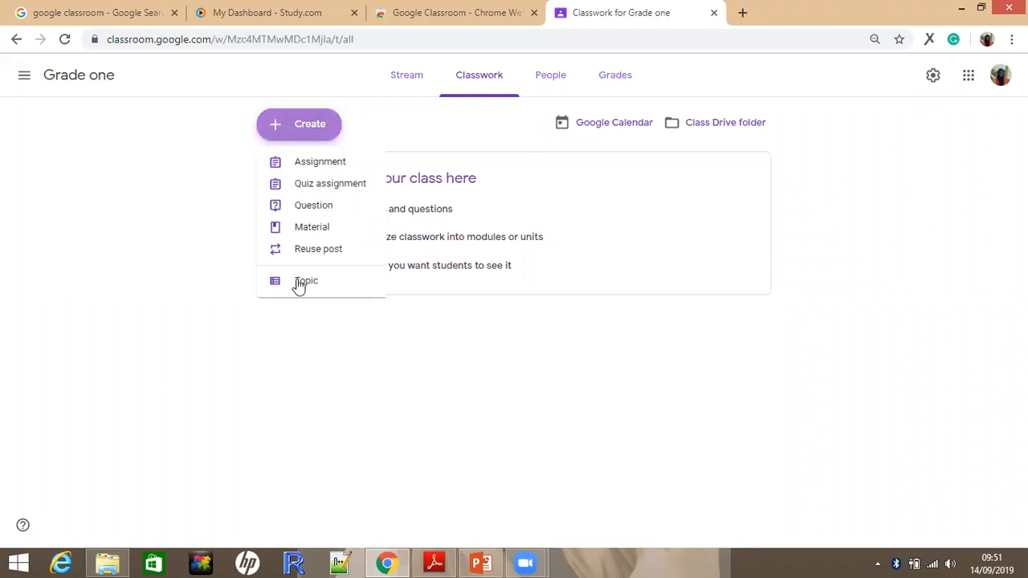
click(304, 281)
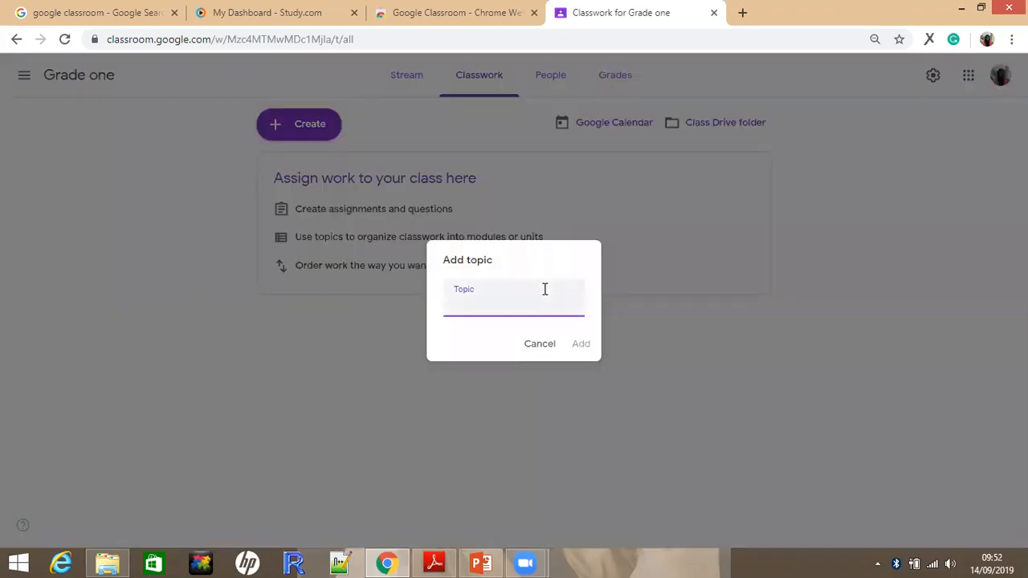
text(SURDS)
click(580, 345)
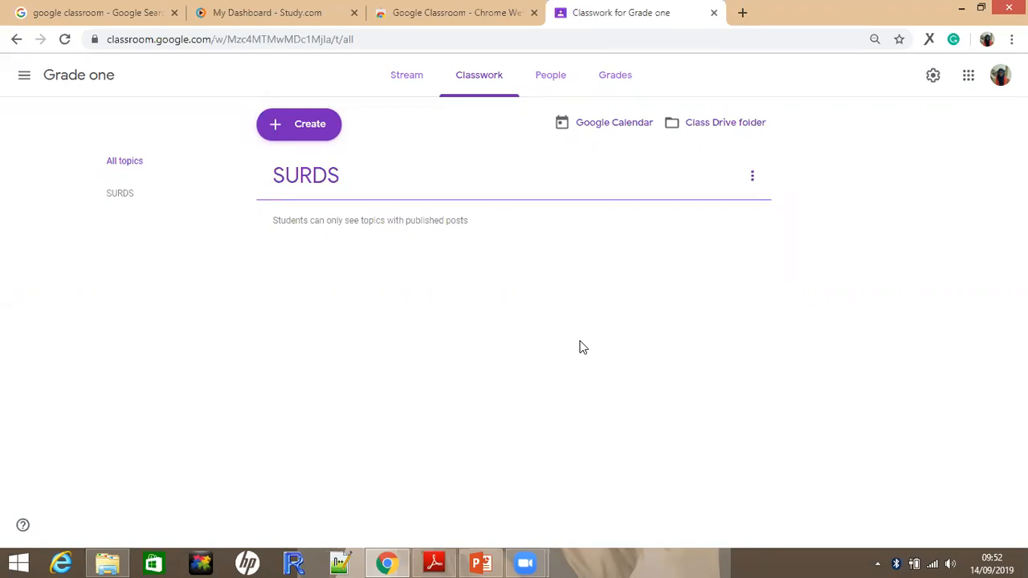
Start a new classwork material for Grade one and check which other classes it could be shared with
click(309, 128)
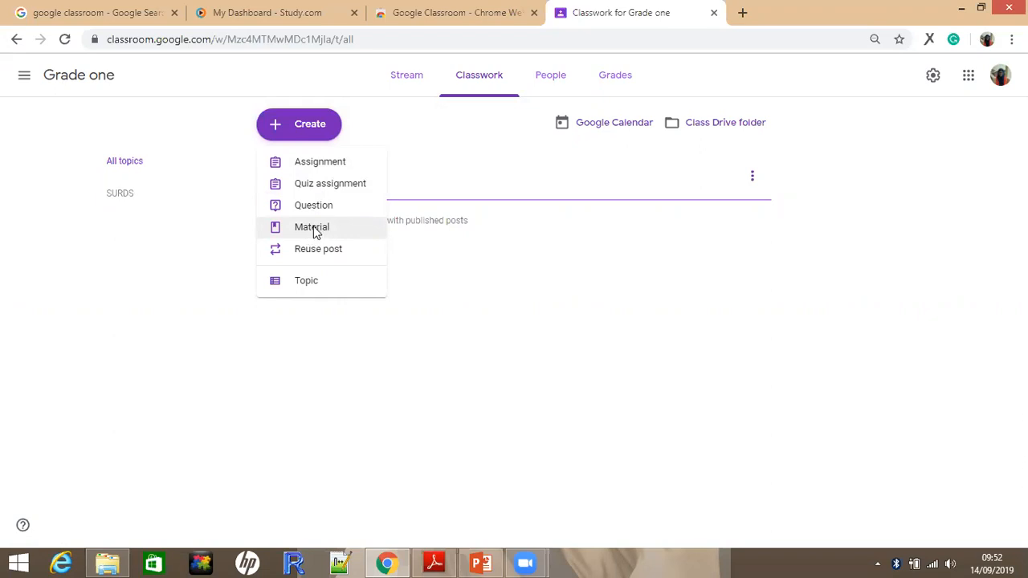
click(314, 230)
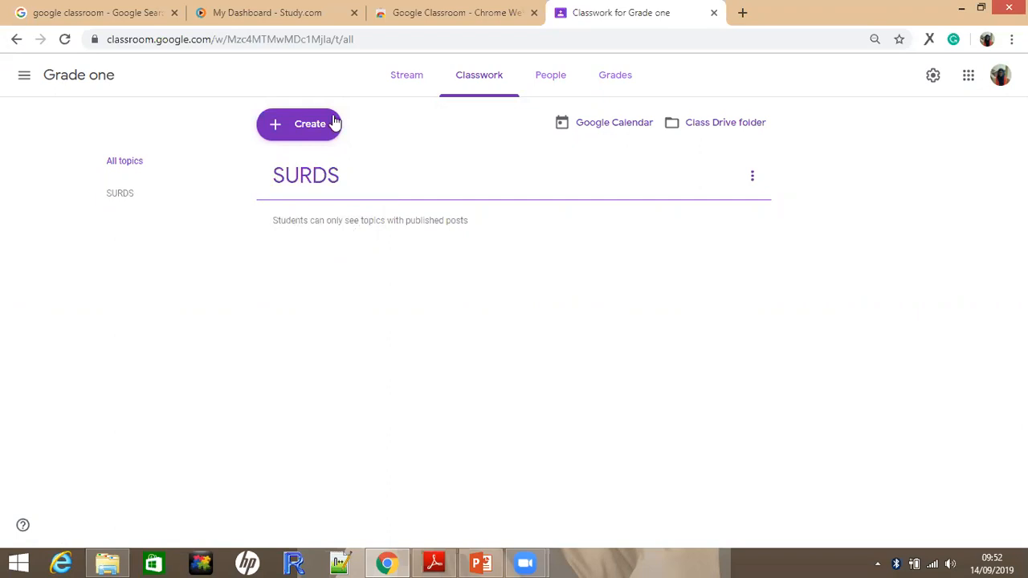
click(313, 129)
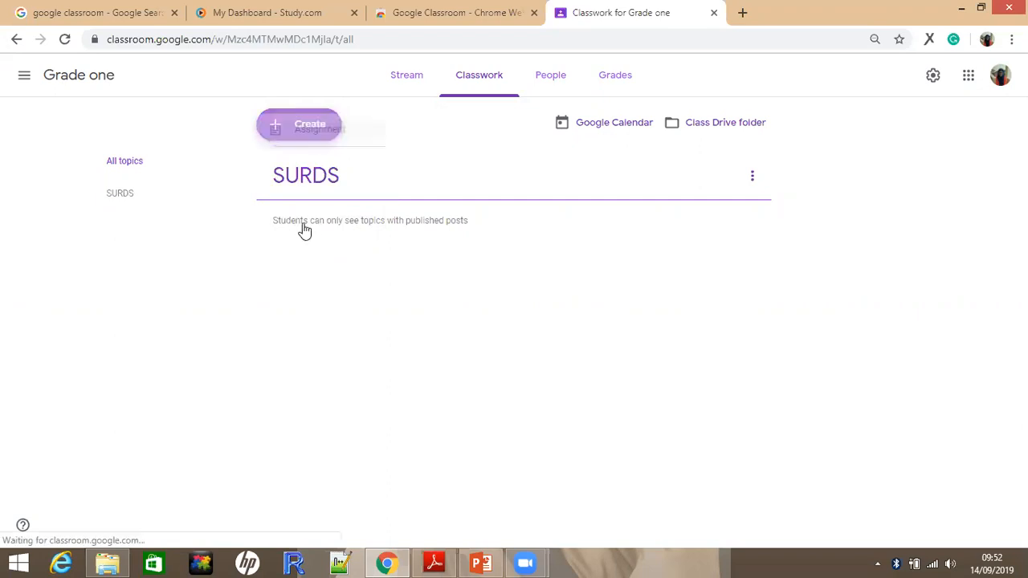
click(304, 230)
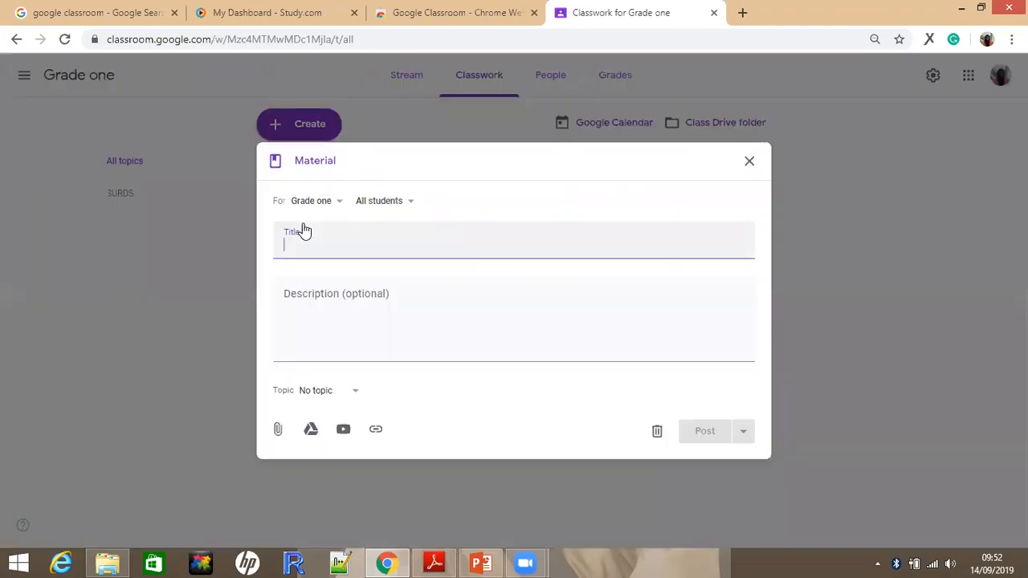
click(339, 203)
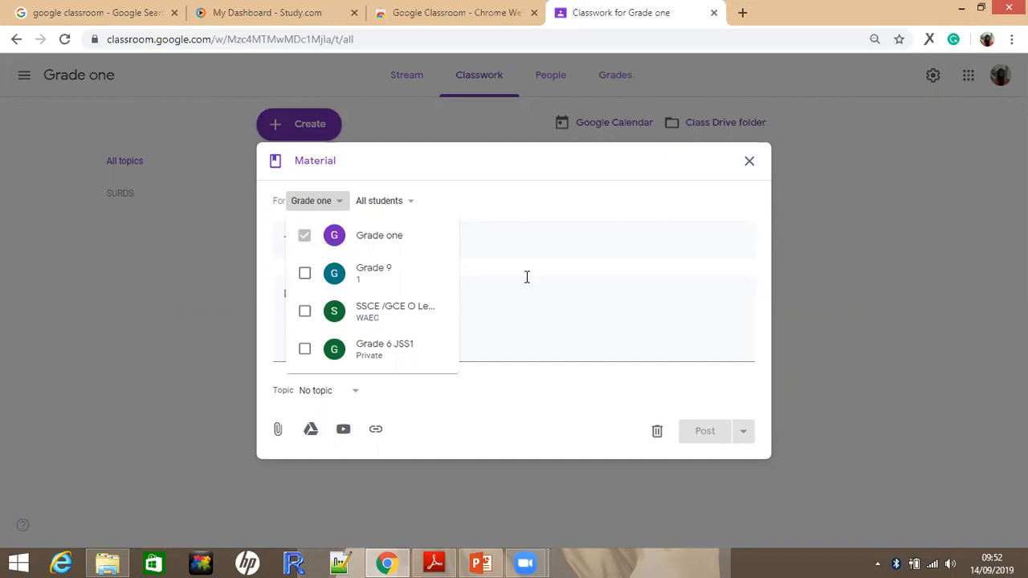
click(408, 213)
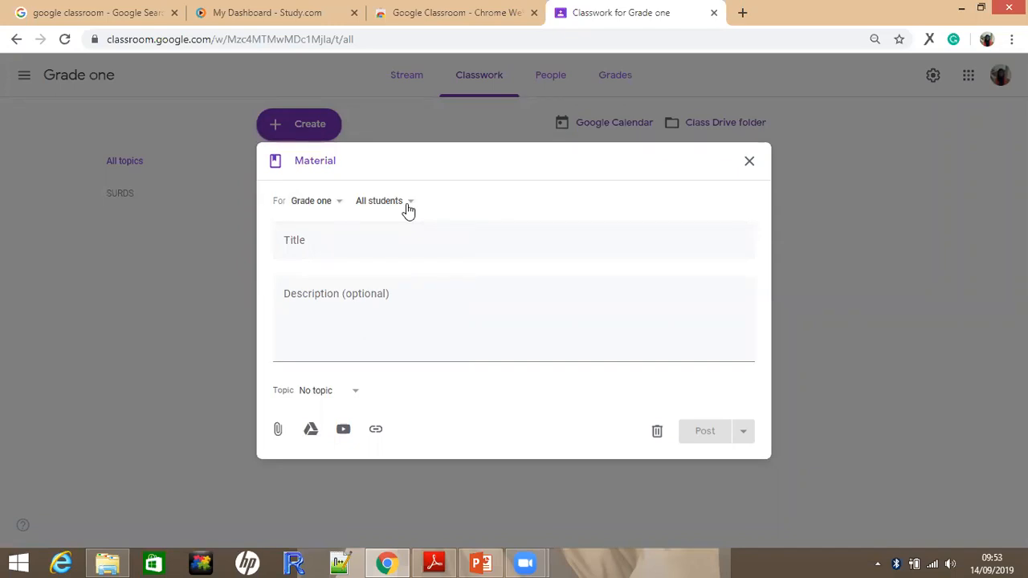
Title the material "Simmnlkl" and leave its description empty
click(339, 238)
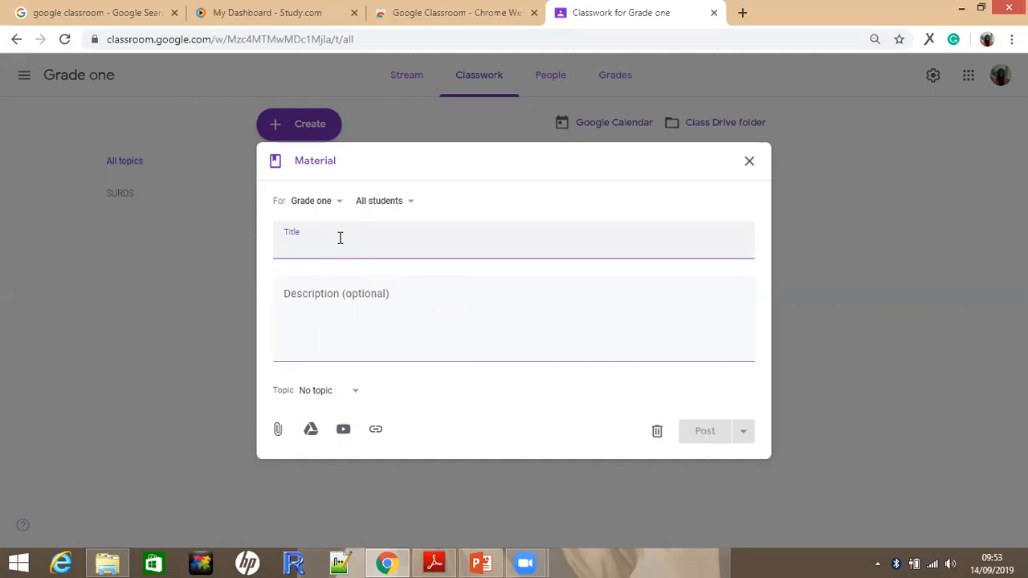
text(SI)
key(BackSpace)
text(immnlkl)
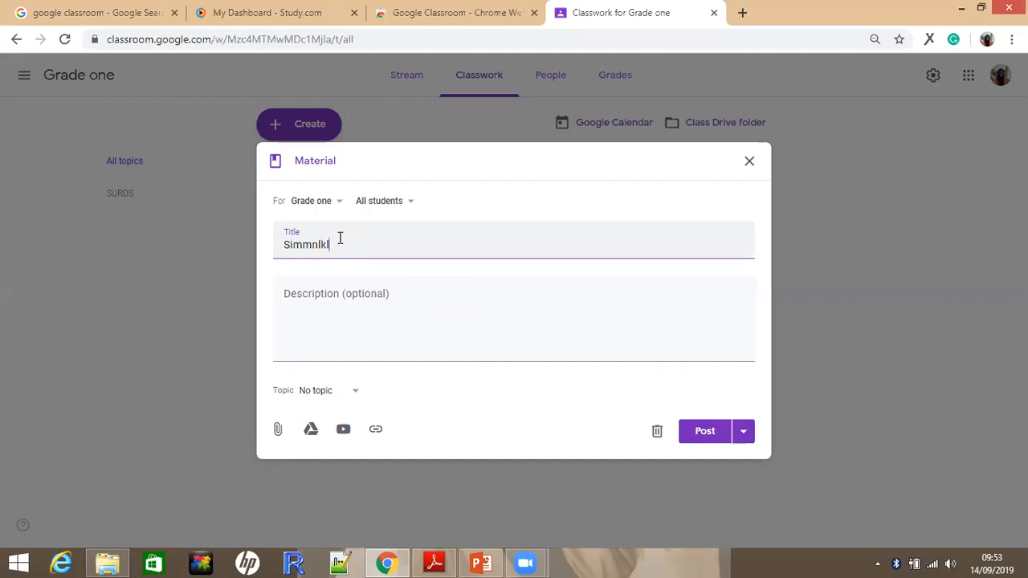
click(319, 292)
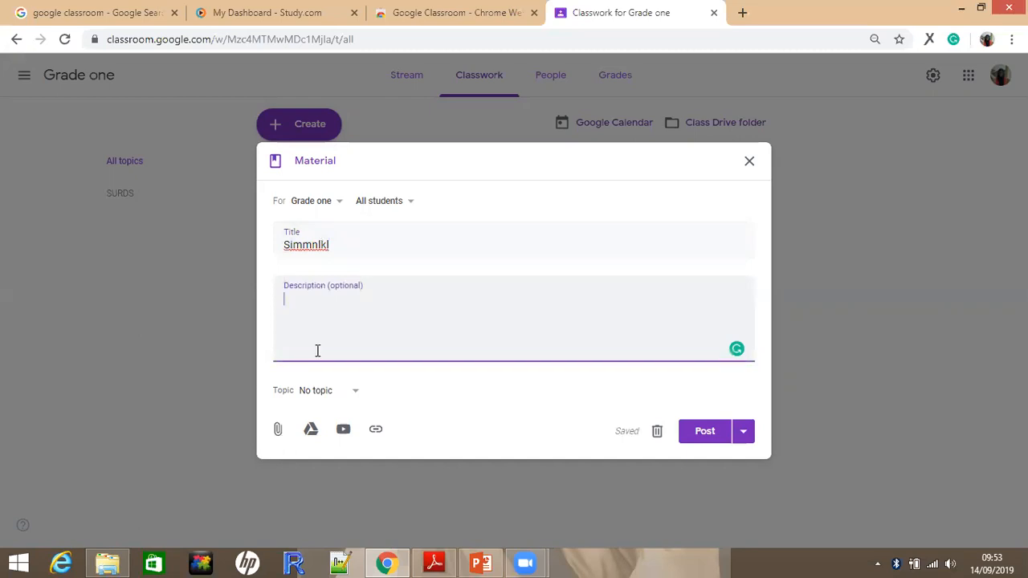
click(336, 246)
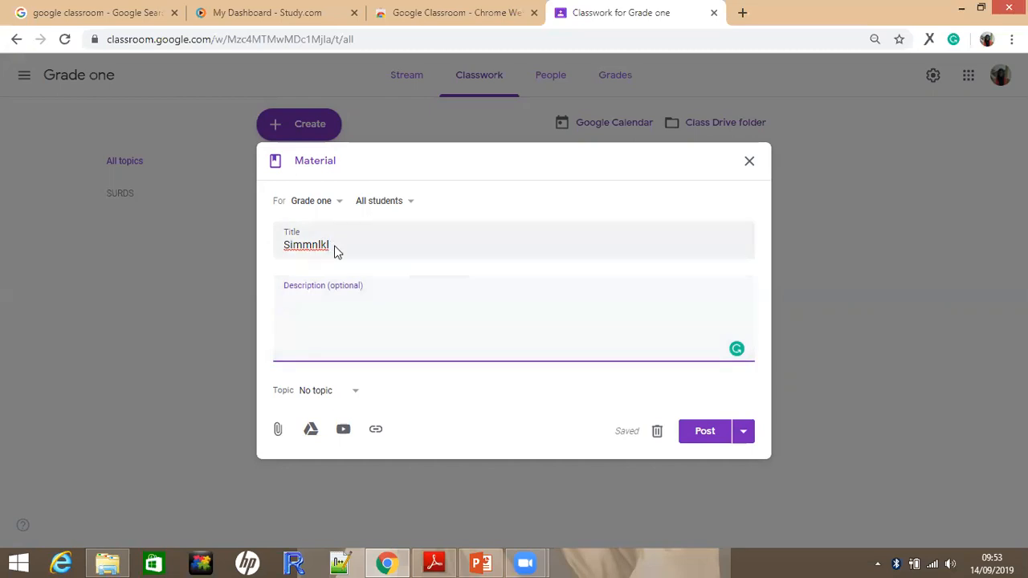
Try to attach Laws.of.Indices..pdf to the material by uploading it from the device's pdf folder
click(279, 431)
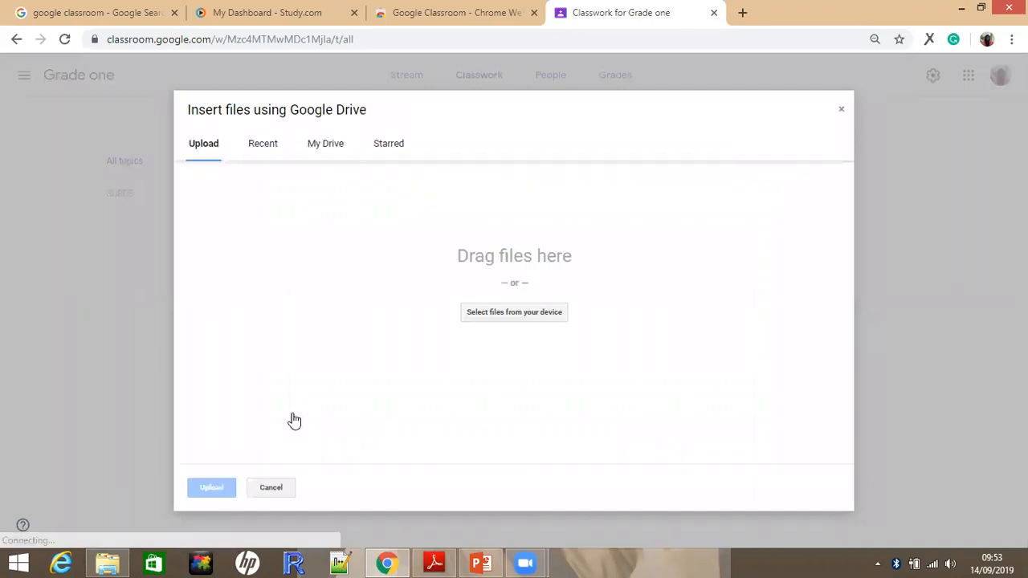
click(519, 313)
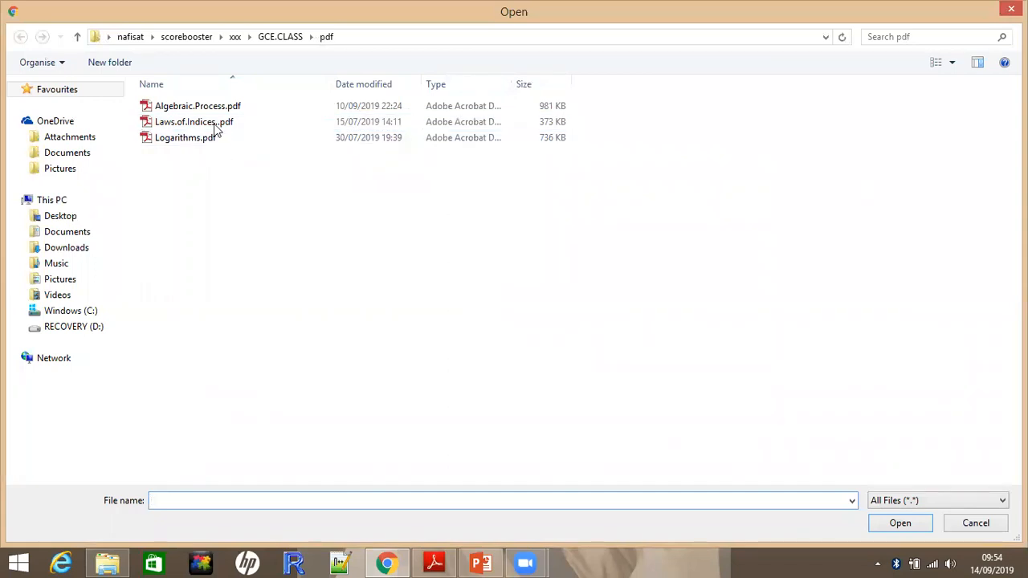
click(354, 122)
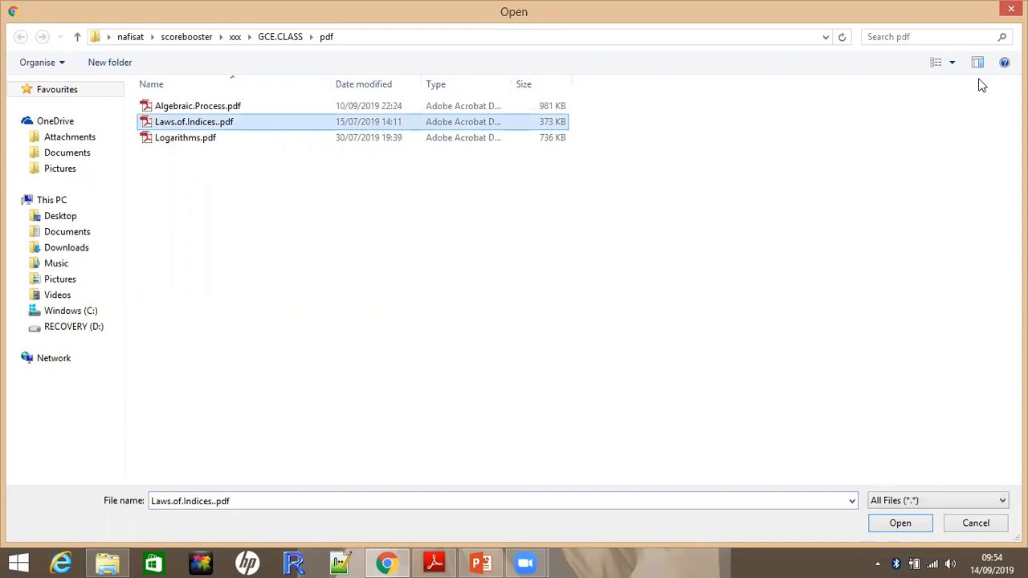
click(908, 527)
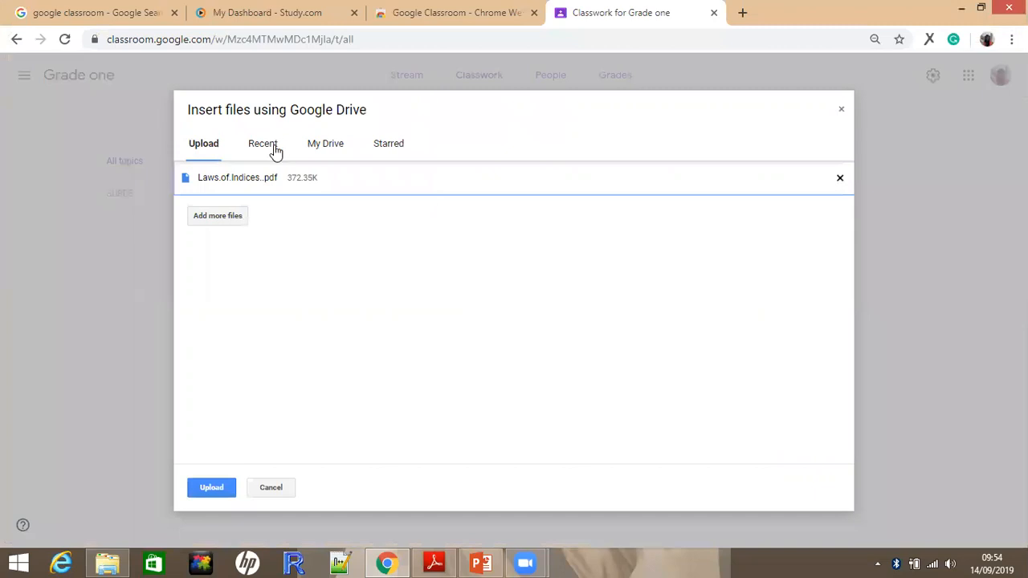
click(211, 489)
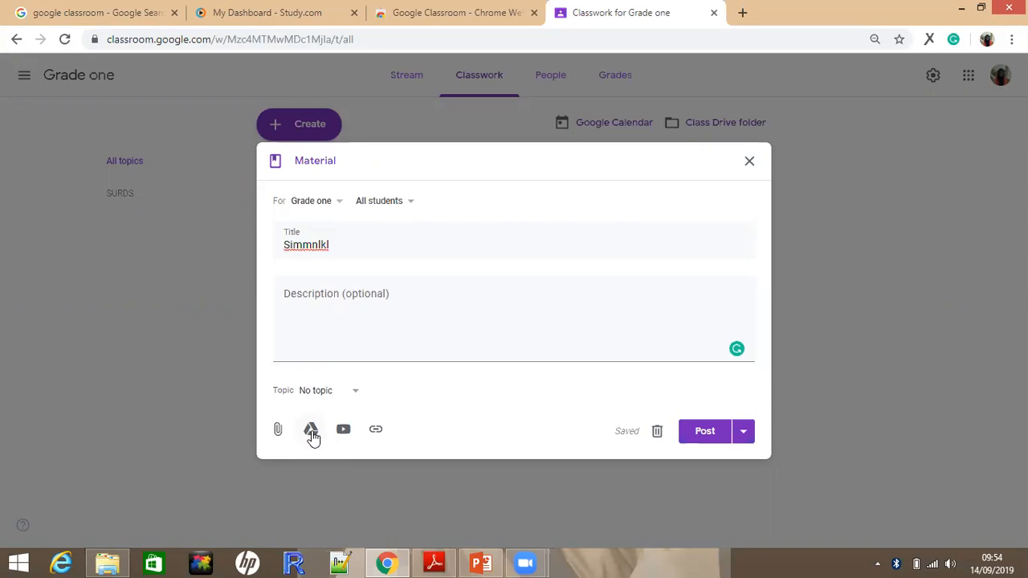
Check the recent Google Drive files without adding any, and post the material to all students of Grade one
click(312, 431)
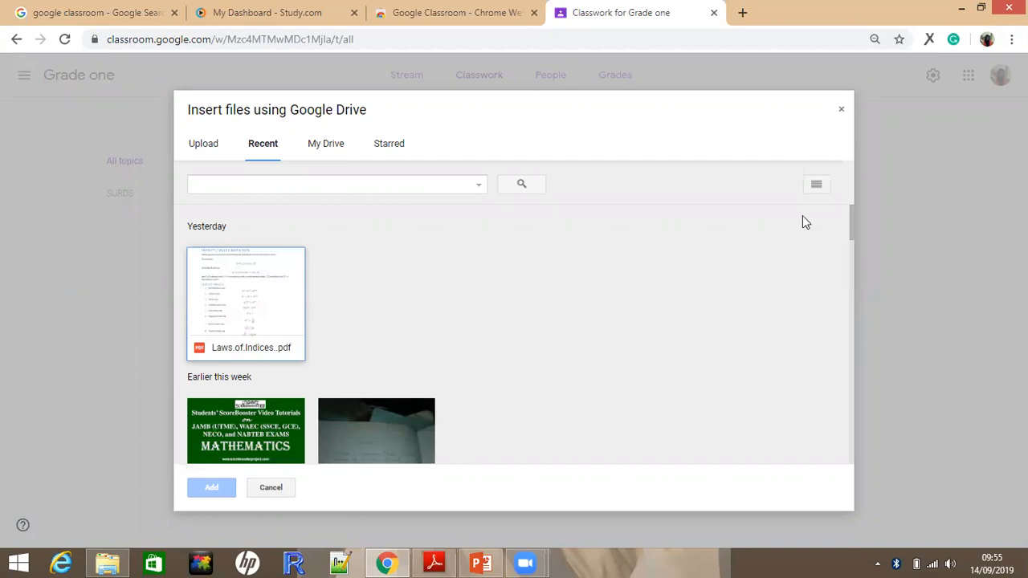
click(843, 113)
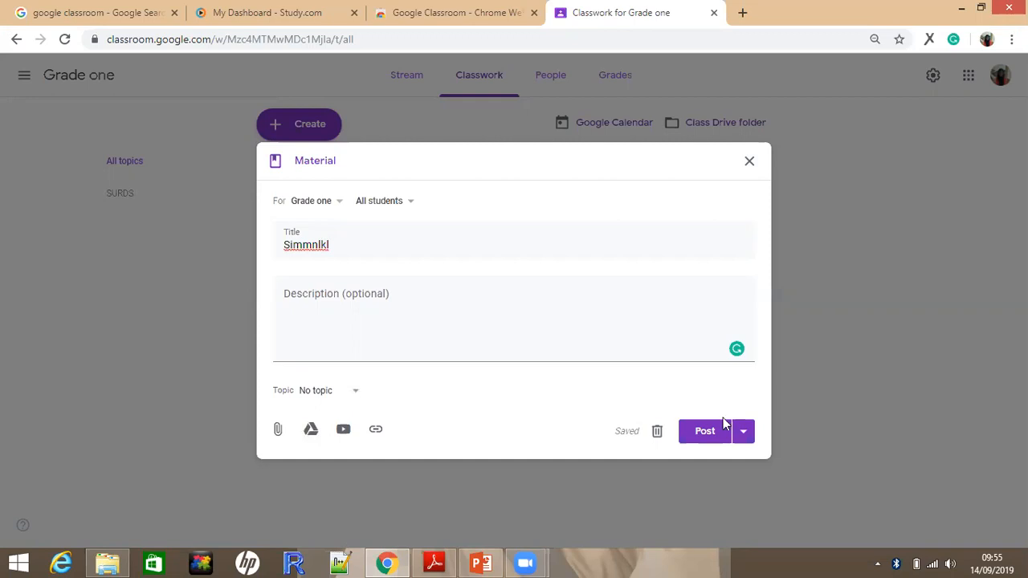
click(703, 434)
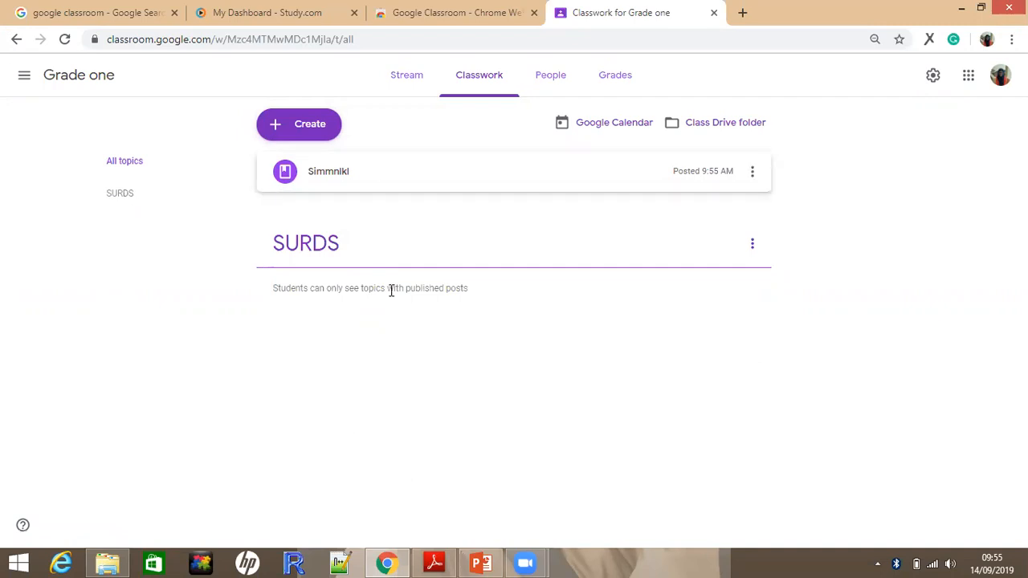
Edit the posted Simmnlkl material to place it under the SURDS topic, and save it
click(752, 171)
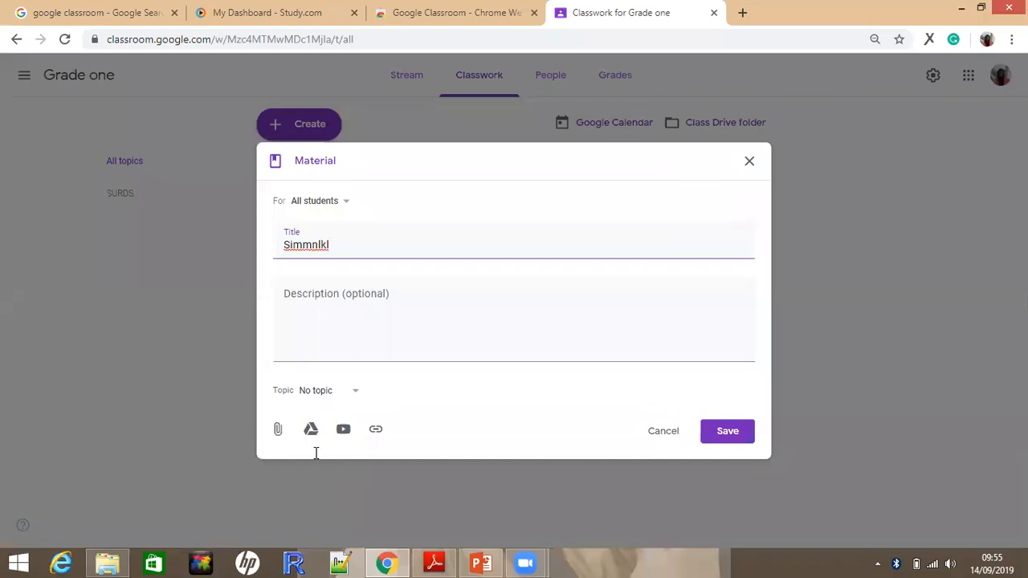
click(354, 391)
click(317, 454)
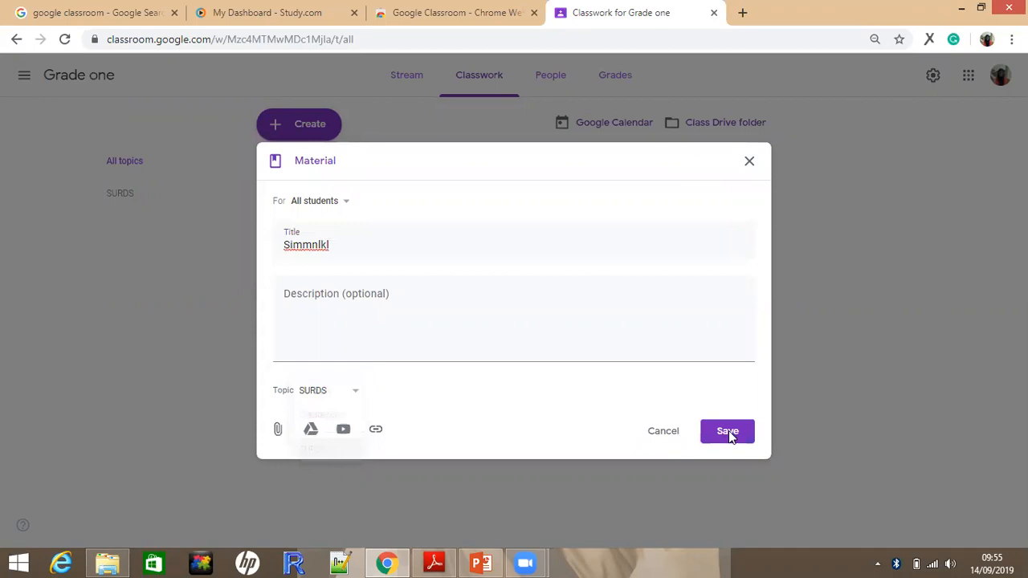
click(728, 431)
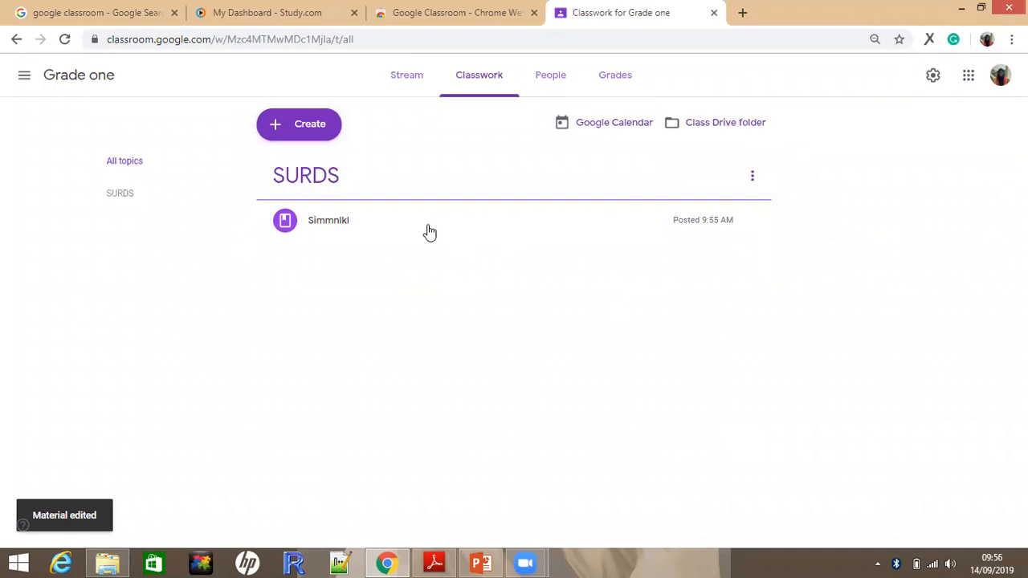
Start a new assignment for all students of Grade one, titled "Si,,kne"
click(316, 127)
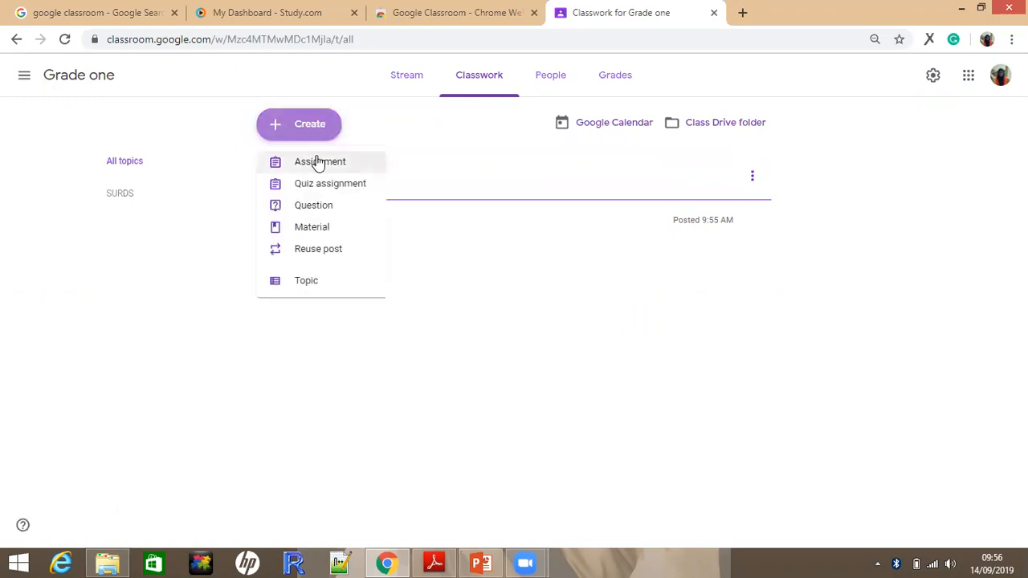
click(318, 167)
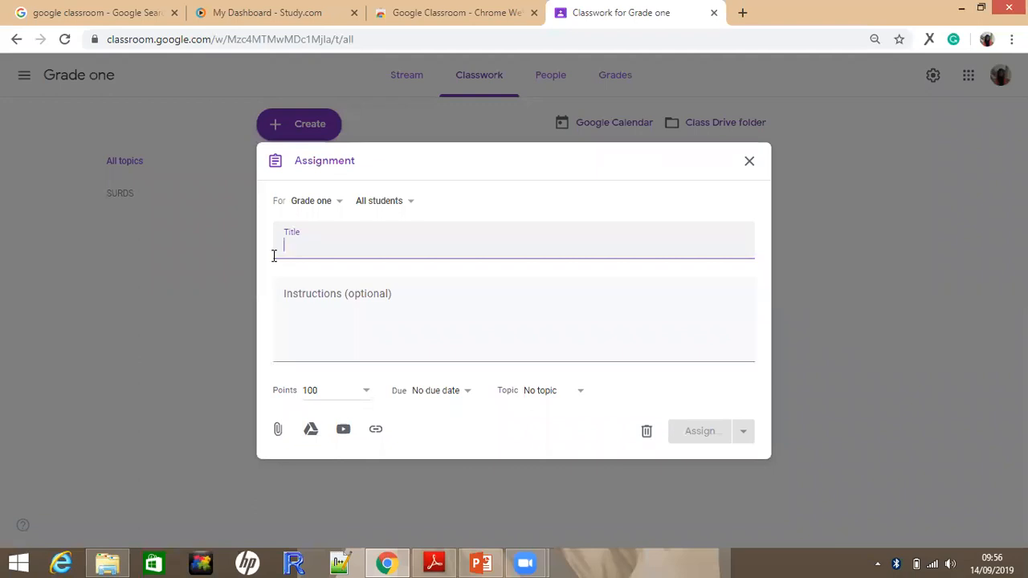
text(Si,,kne)
Enter the assignment instructions "All workinnkdbbnbb"
click(304, 294)
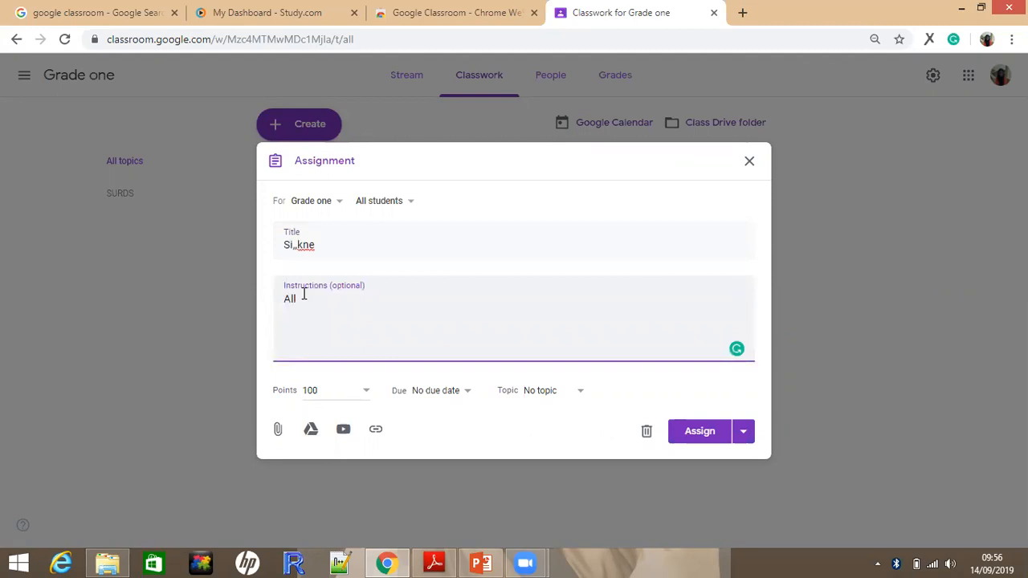
text(workinnkdbbnbb)
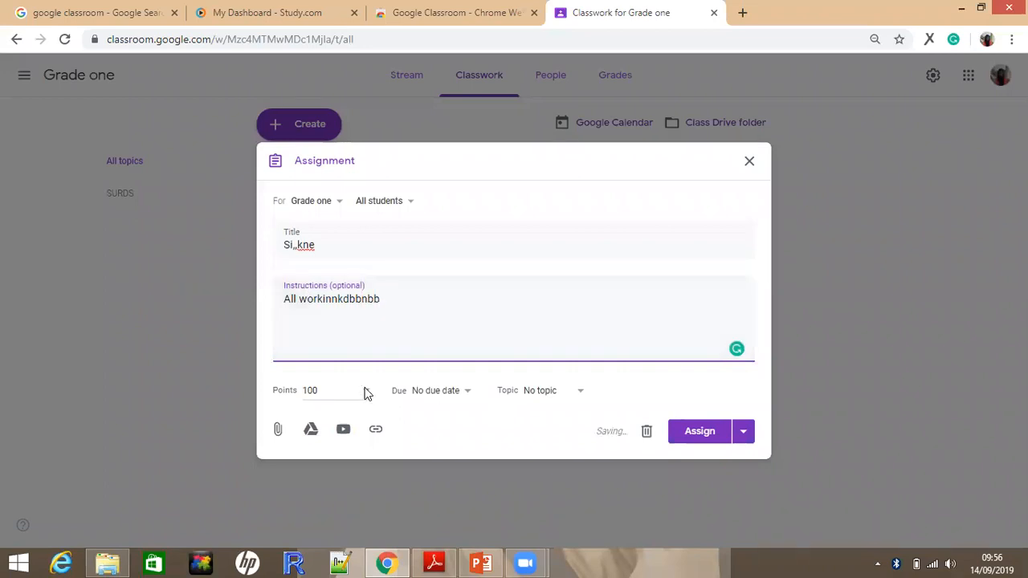
Try 50 as the assignment's points, and set it to Ungraded instead
click(349, 391)
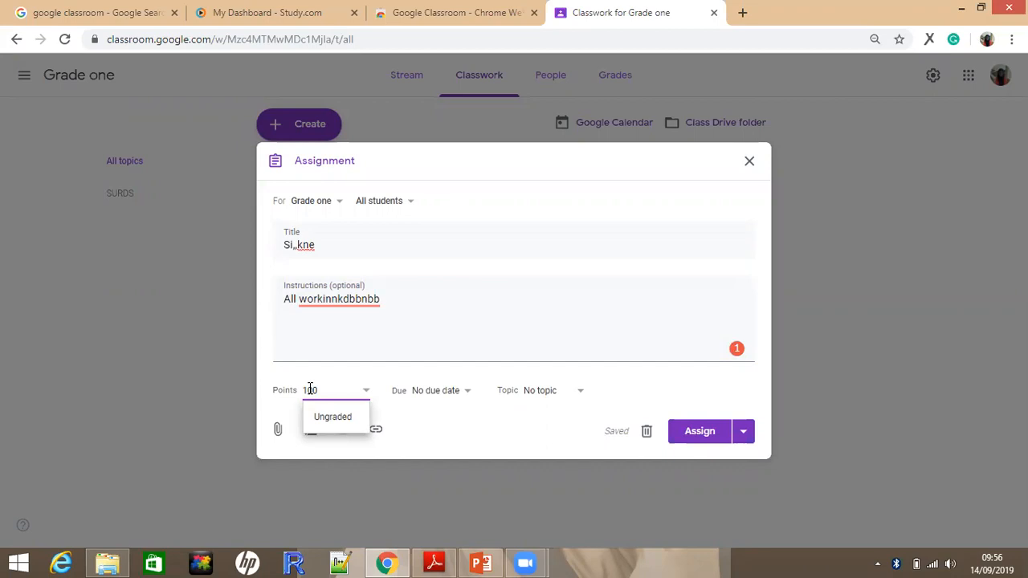
key(BackSpace)
key(BackSpace)
text(50)
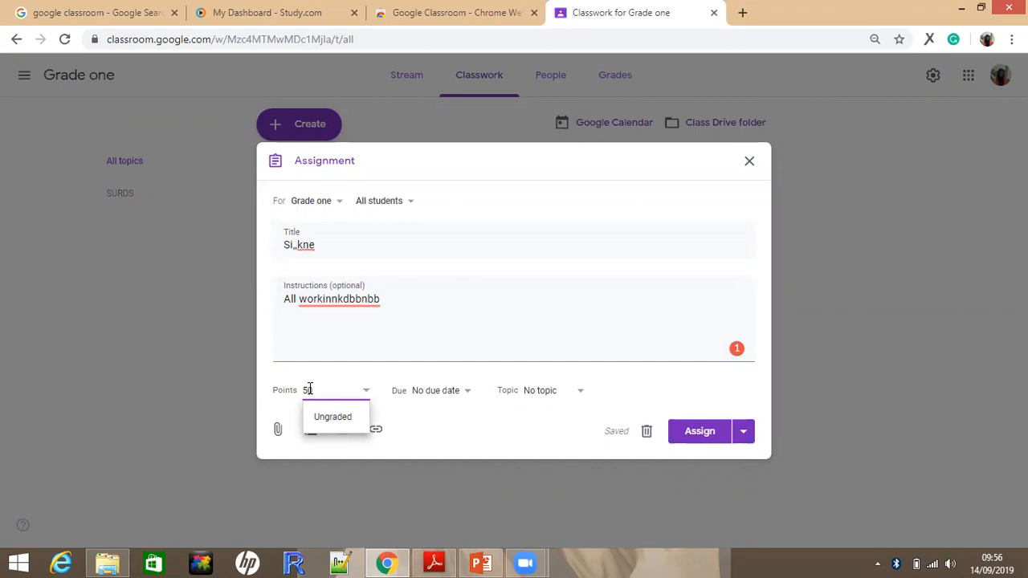
click(340, 424)
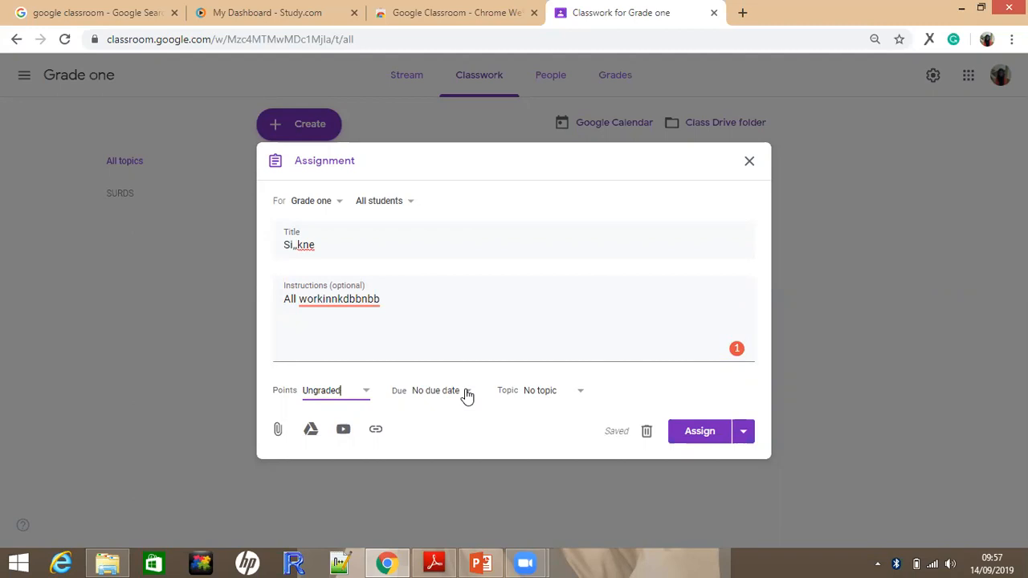
Set the assignment's due date to Sep 24, 2019, without a time
click(458, 424)
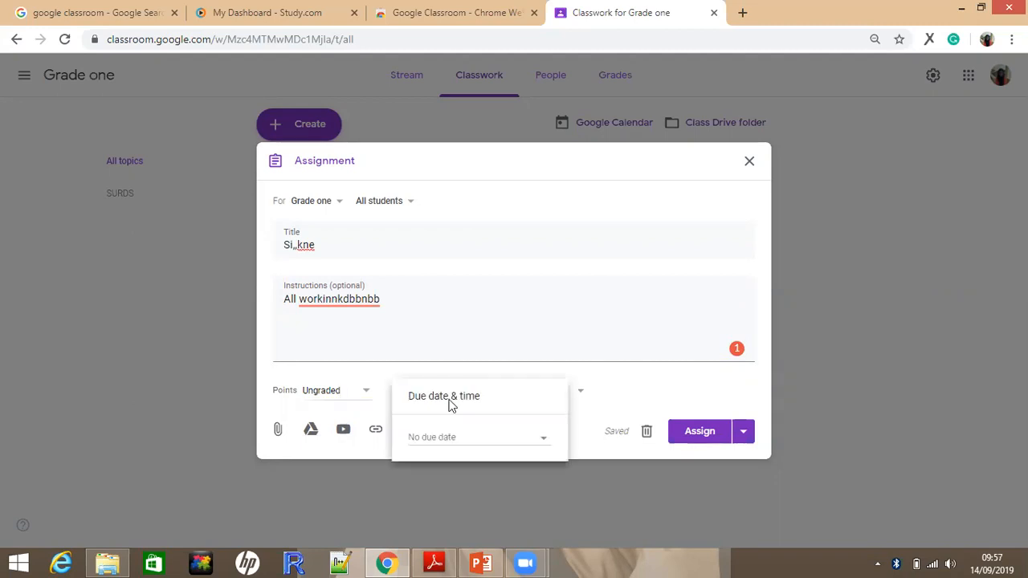
click(554, 441)
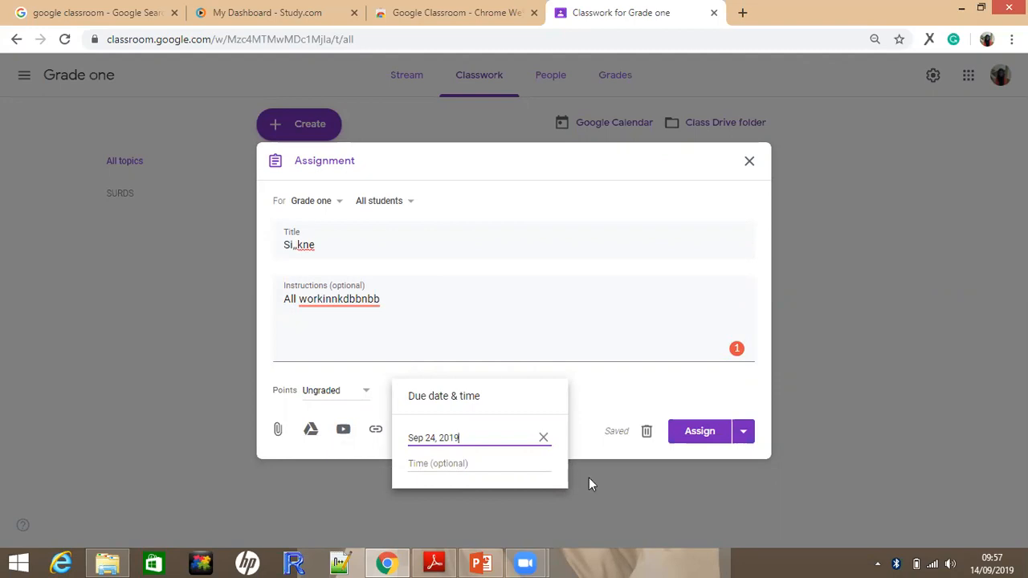
click(563, 396)
Place the assignment under the SURDS topic and assign it to the class
click(563, 395)
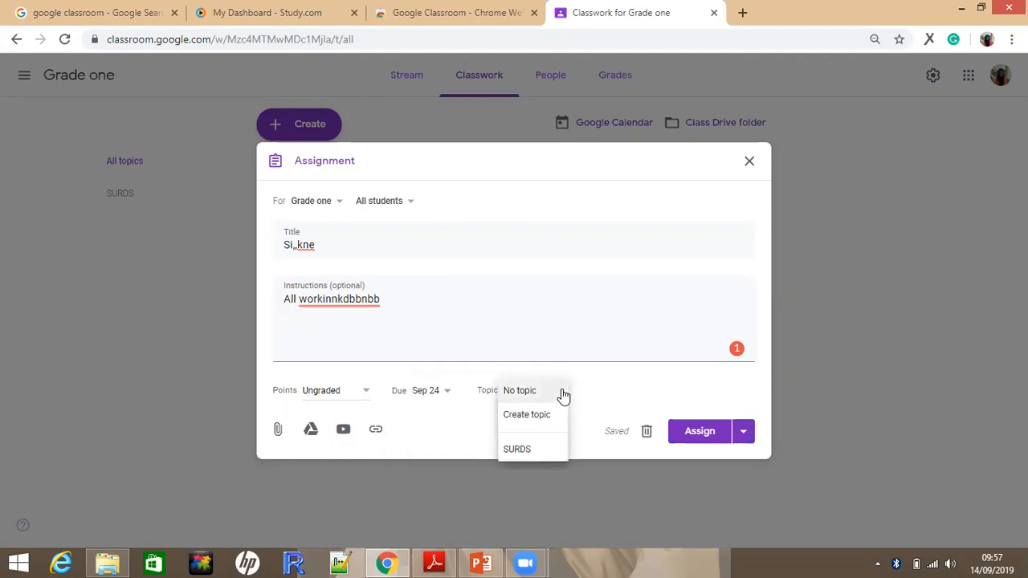
click(530, 452)
click(696, 435)
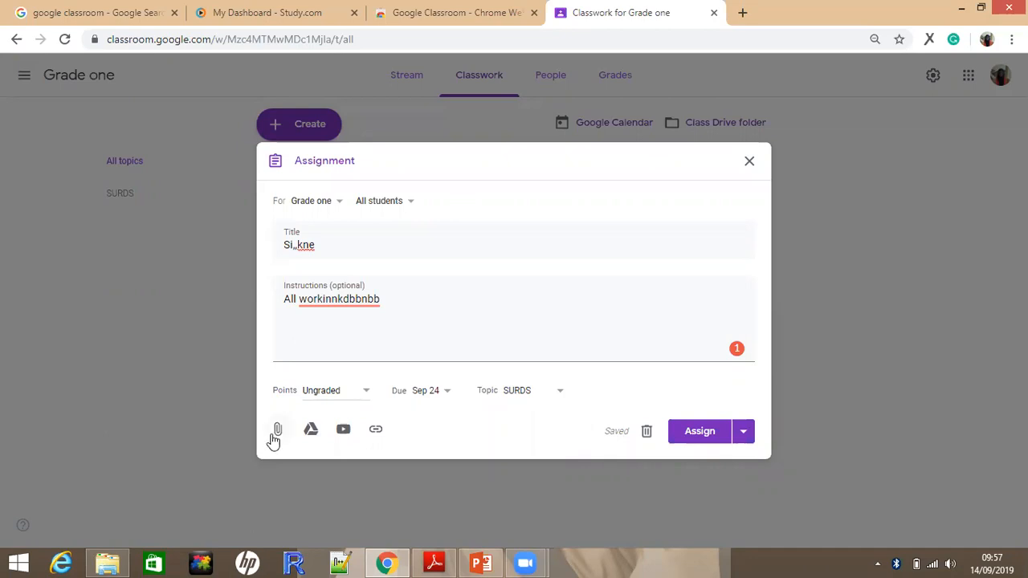
click(706, 433)
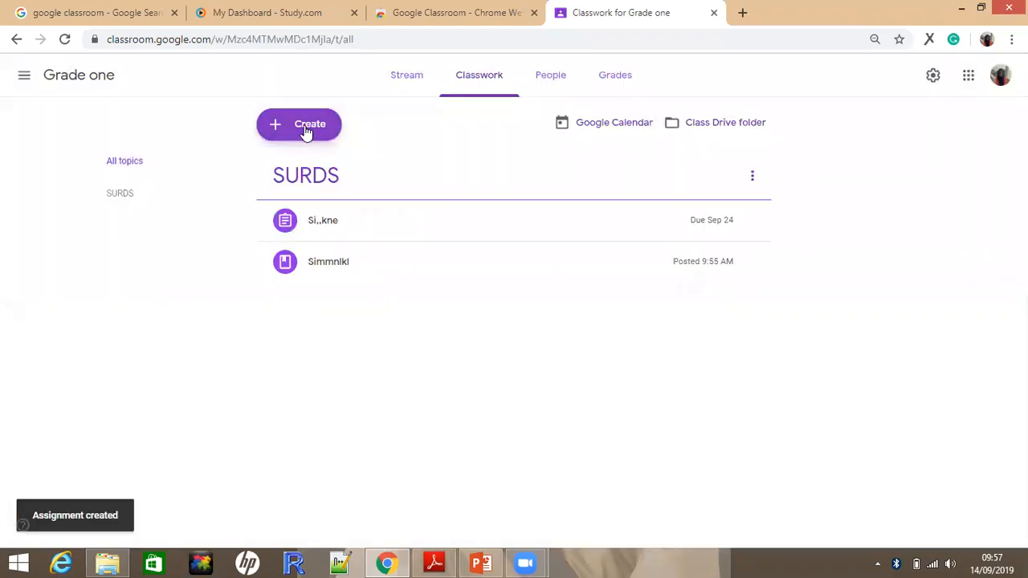
Create a classwork question for all students reading "Why do you need to improve your hjg"
click(305, 129)
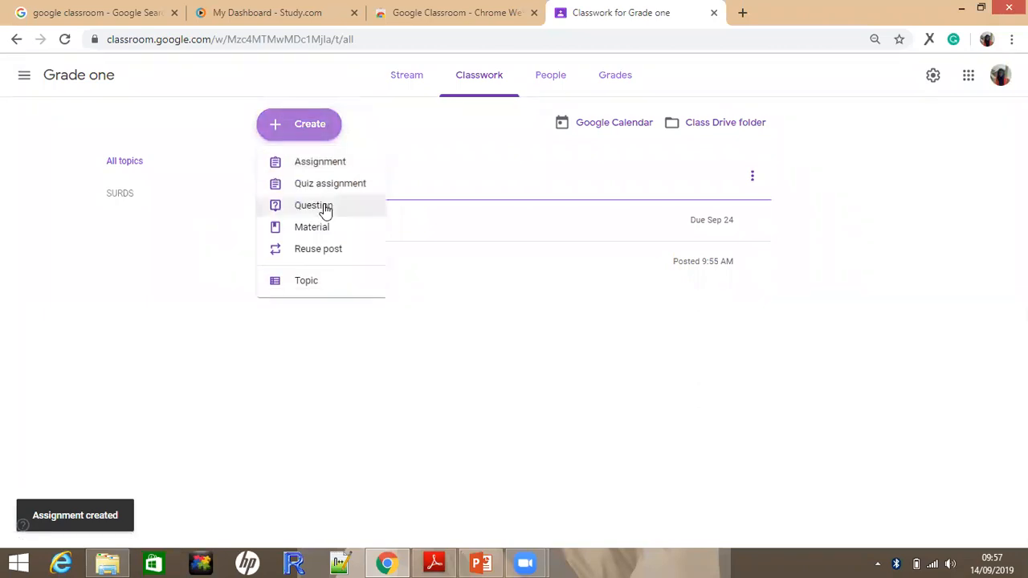
click(313, 206)
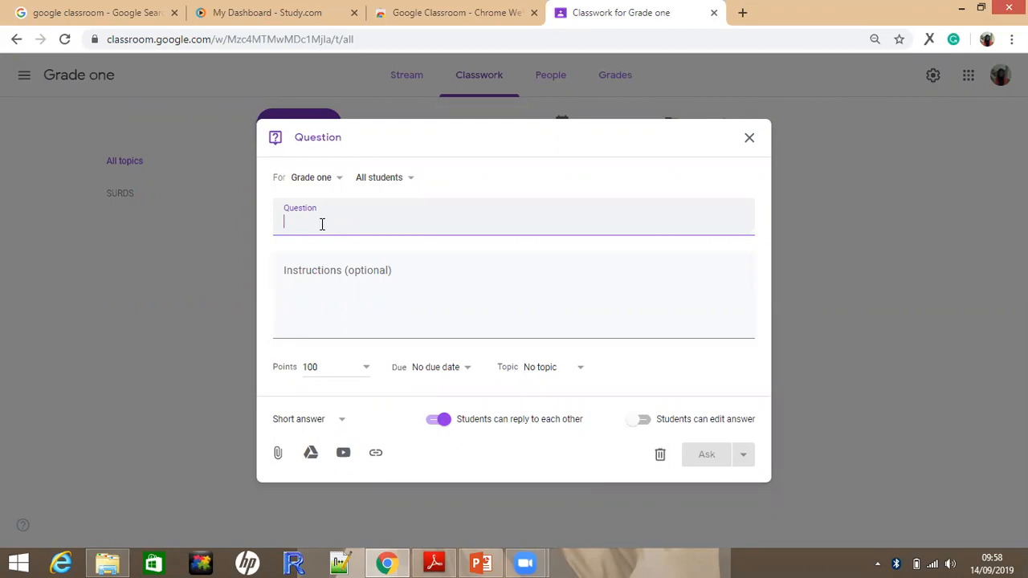
text(Wh)
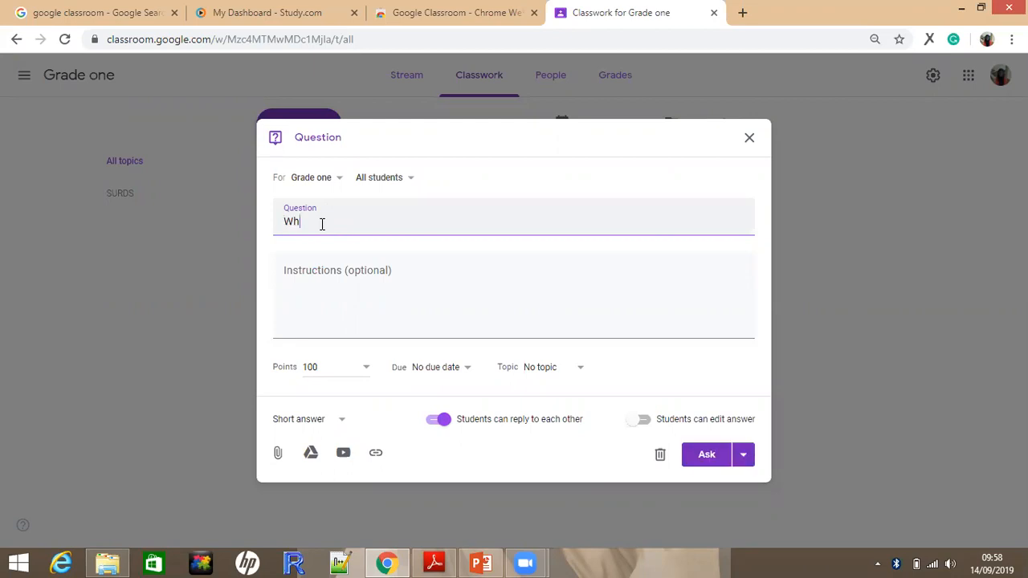
text(y do you needd)
key(BackSpace)
text(to improve your )
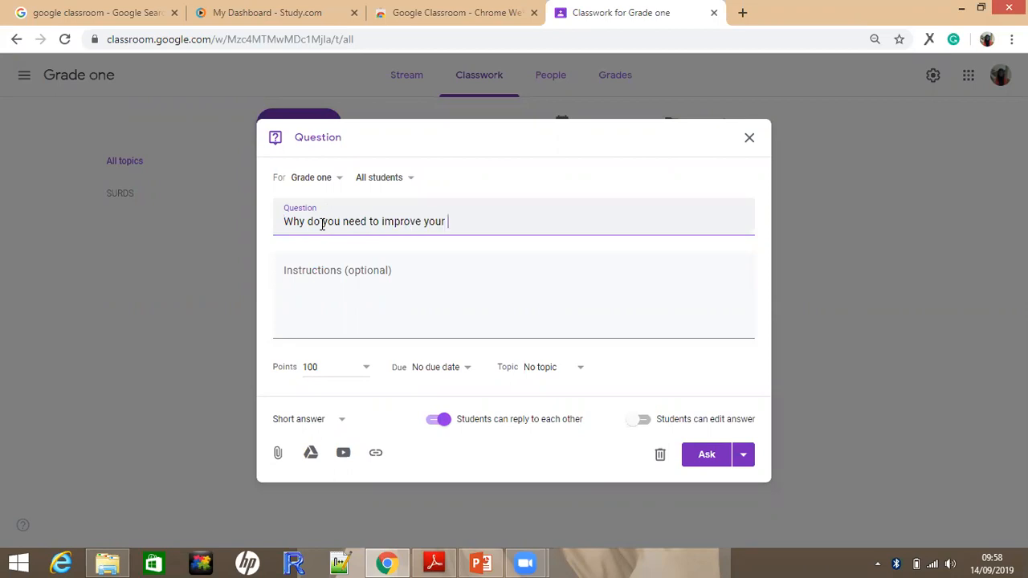
text(hjg)
Keep the question as Short answer with student replies on, allow students to edit their answer, and ask it to the class
click(342, 426)
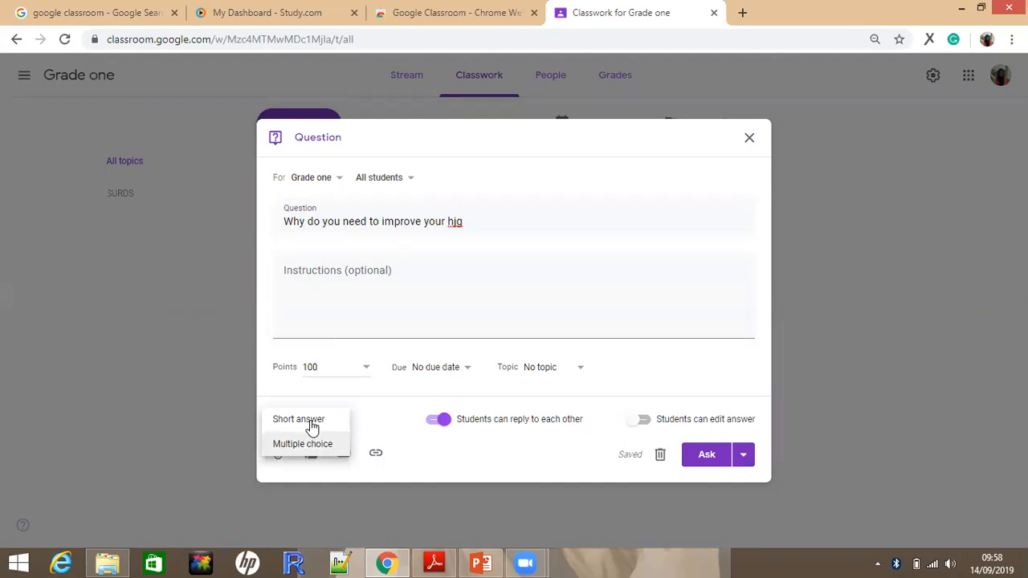
click(312, 425)
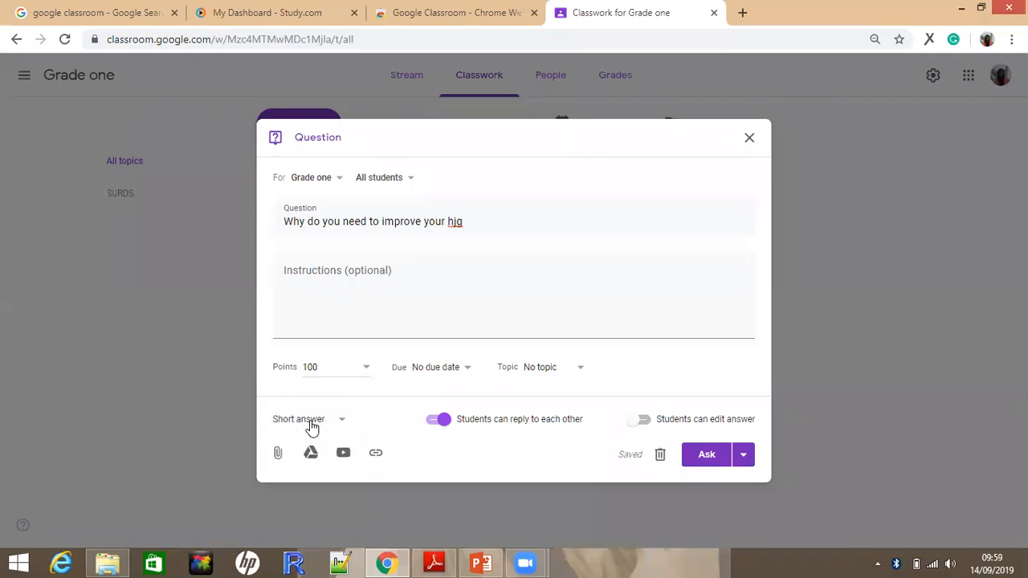
click(444, 420)
click(643, 423)
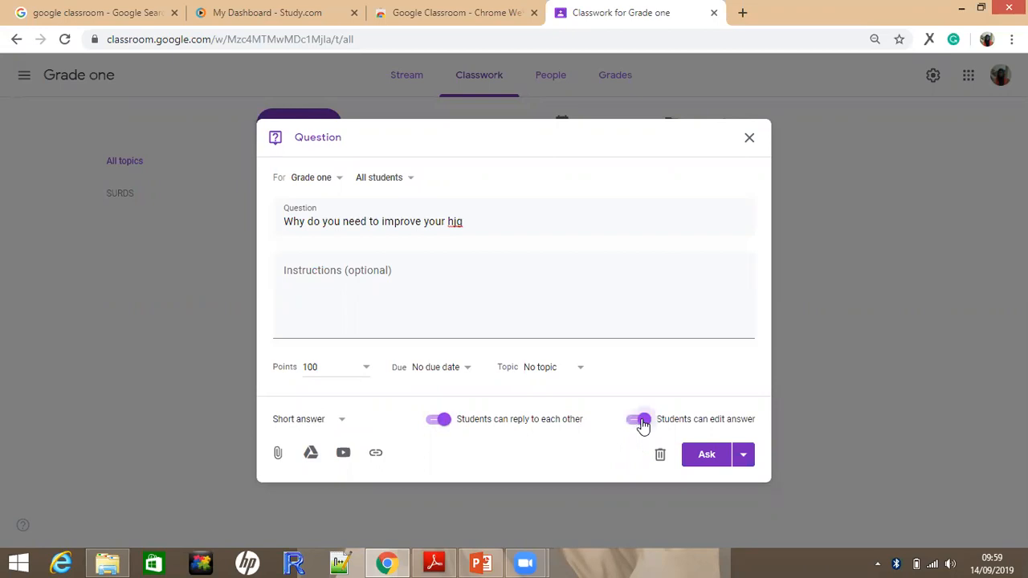
click(706, 456)
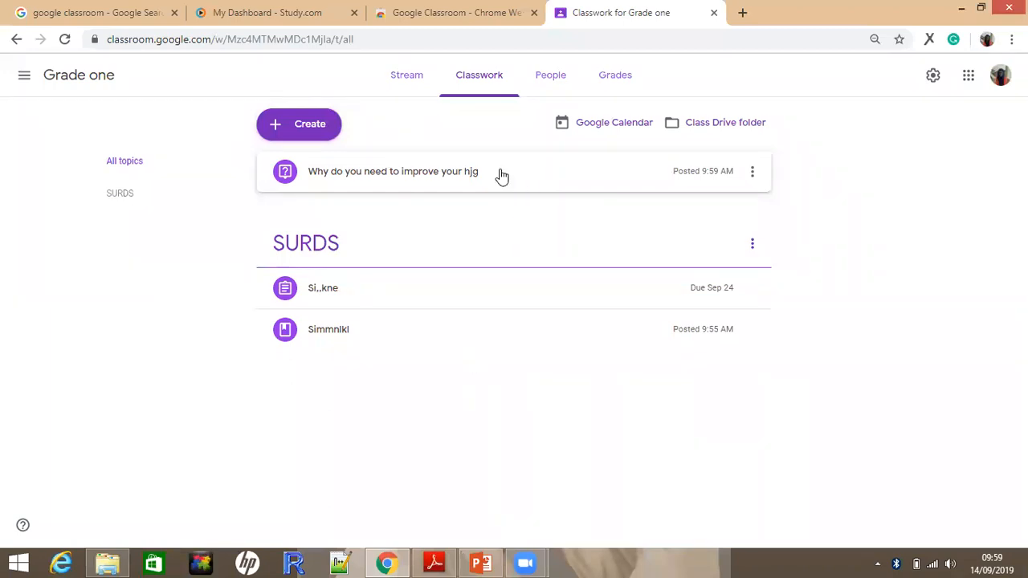
Edit the posted question to place it under the SURDS topic, and save it
click(755, 175)
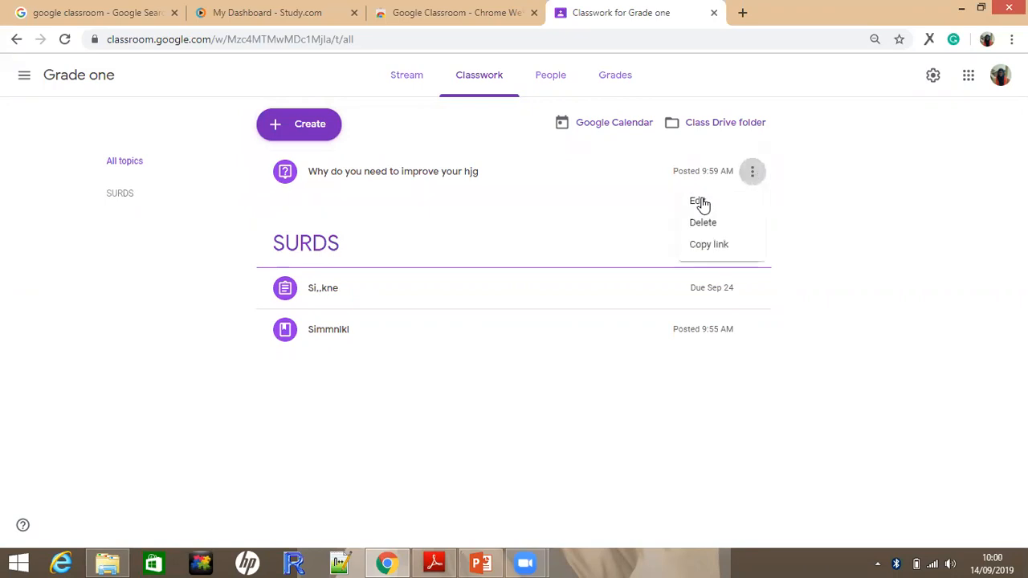
click(698, 202)
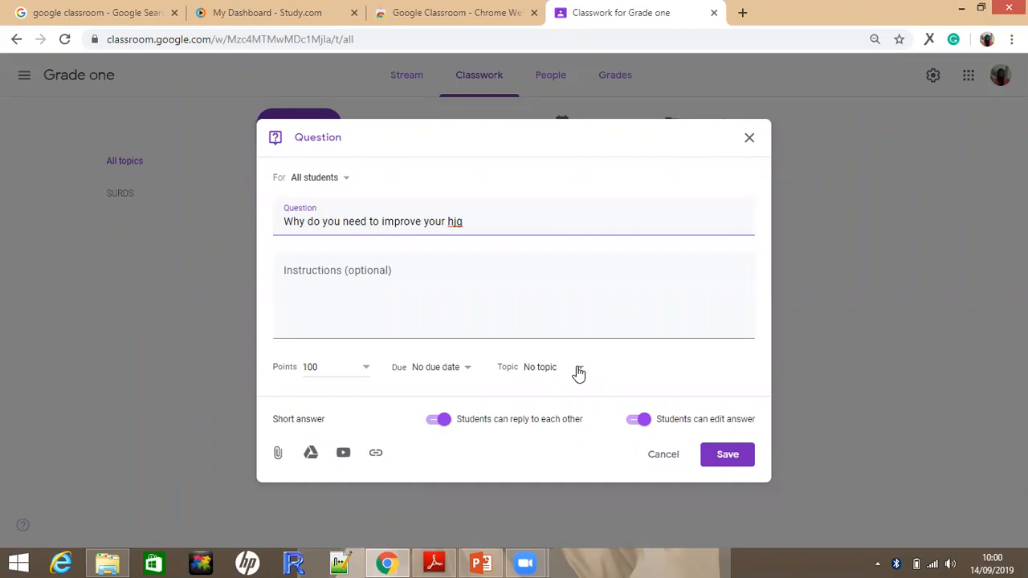
click(578, 369)
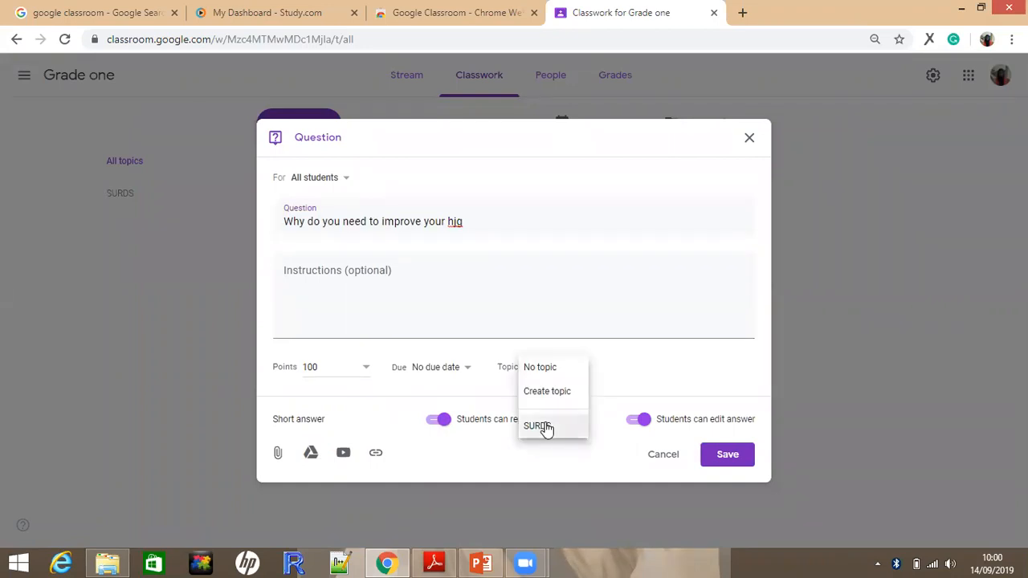
click(728, 455)
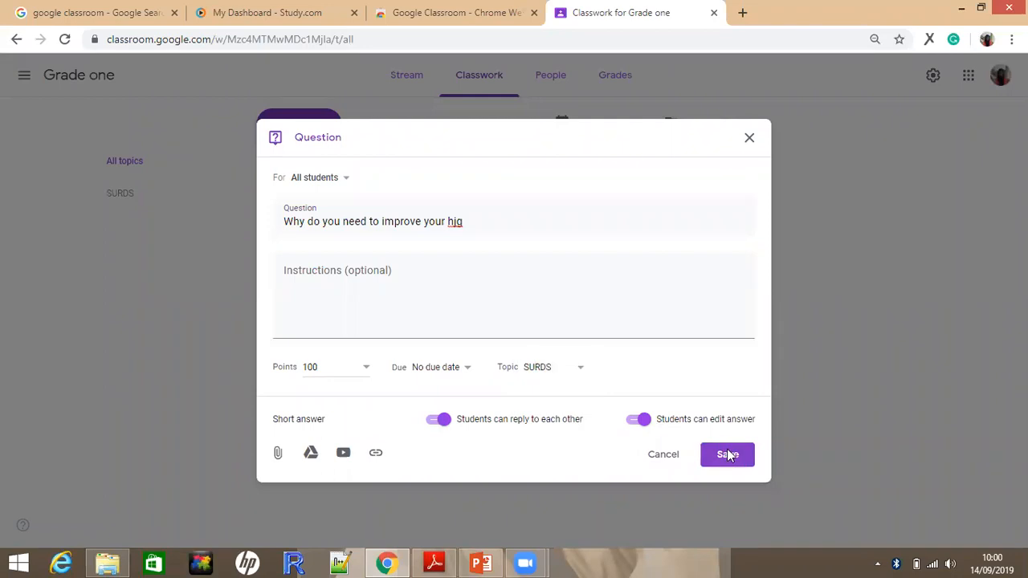
click(727, 455)
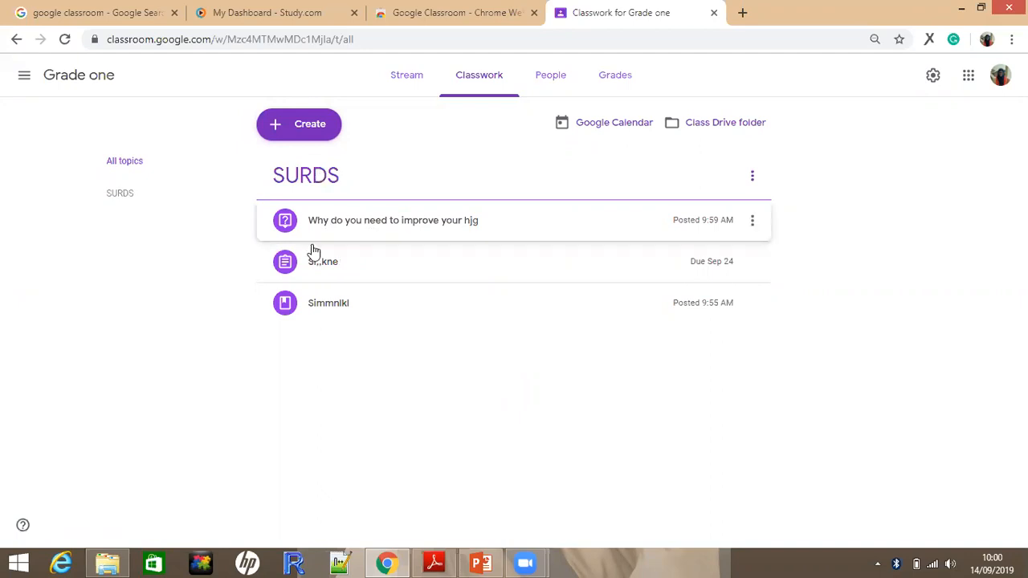
click(298, 129)
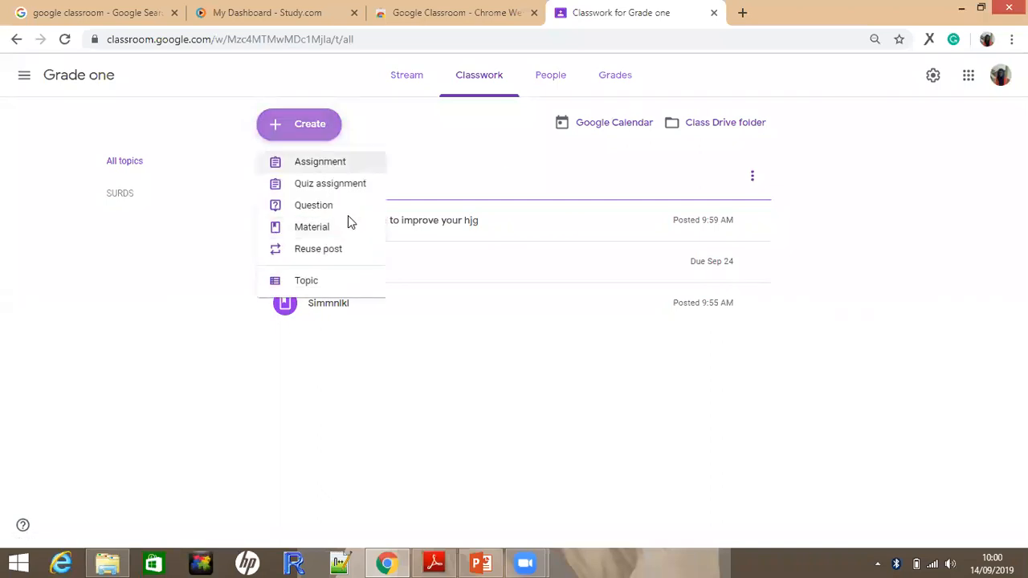
key(Escape)
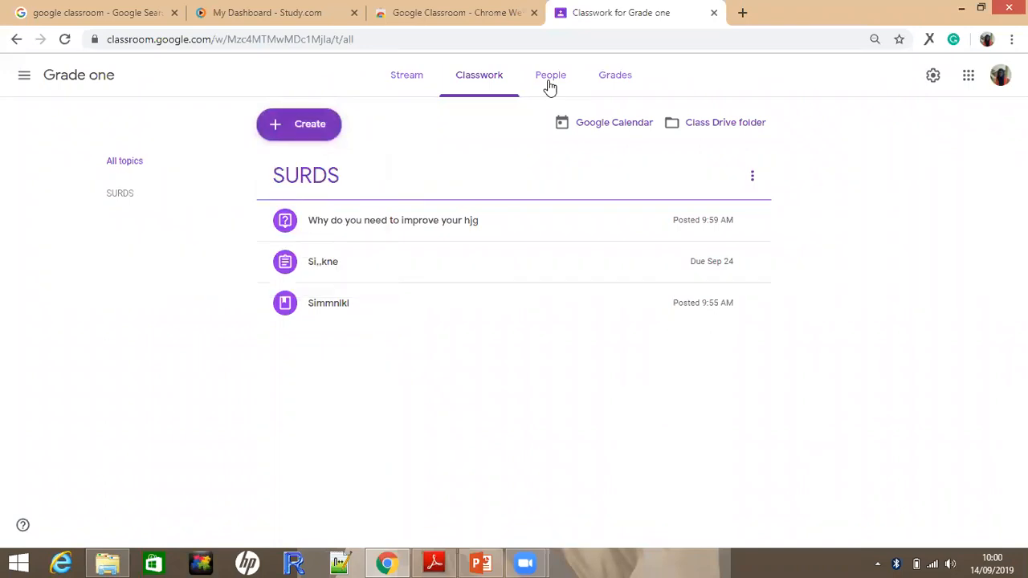
View the form for inviting students among the class's people, and close it without inviting anyone
click(550, 86)
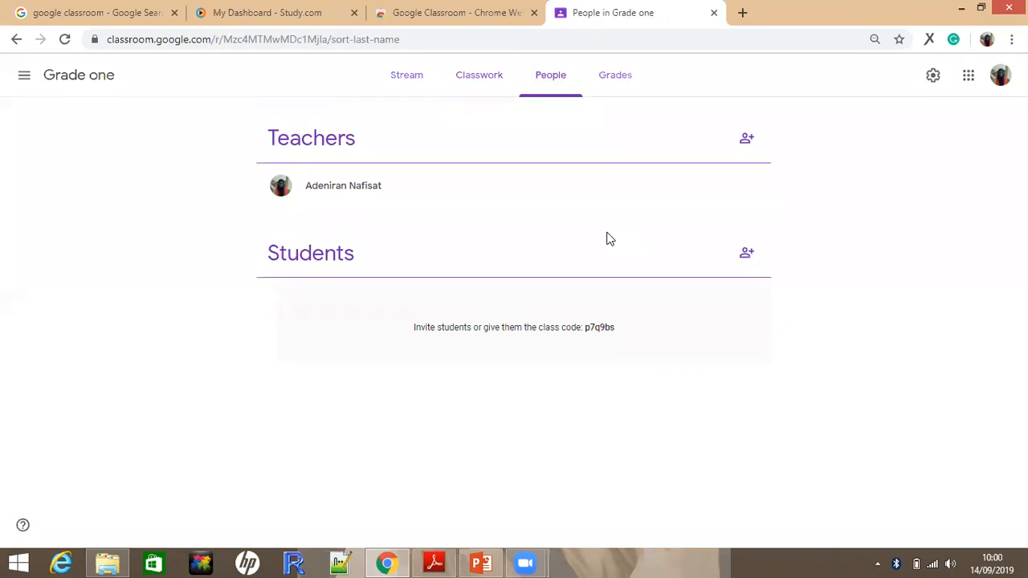
click(747, 255)
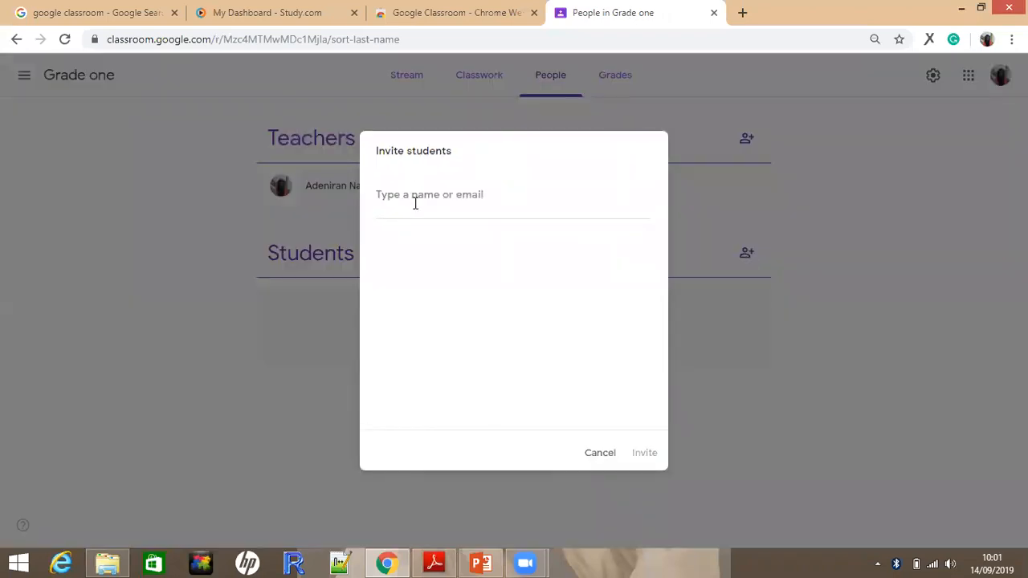
click(415, 204)
click(598, 455)
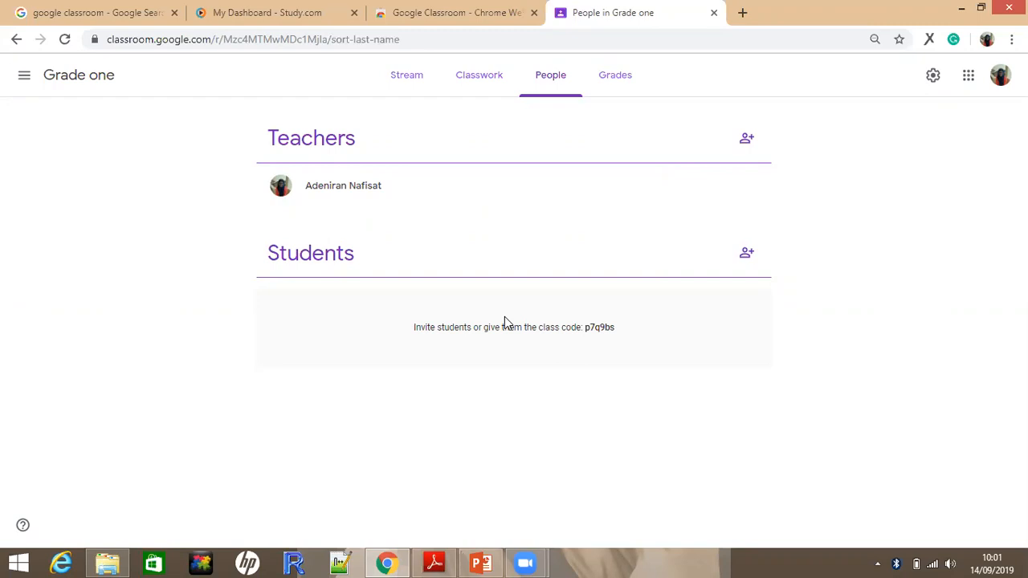
Check the class gradebook, and expand the Simmnlkl material and the Si,,kne assignment in the classwork list to view their details
click(612, 77)
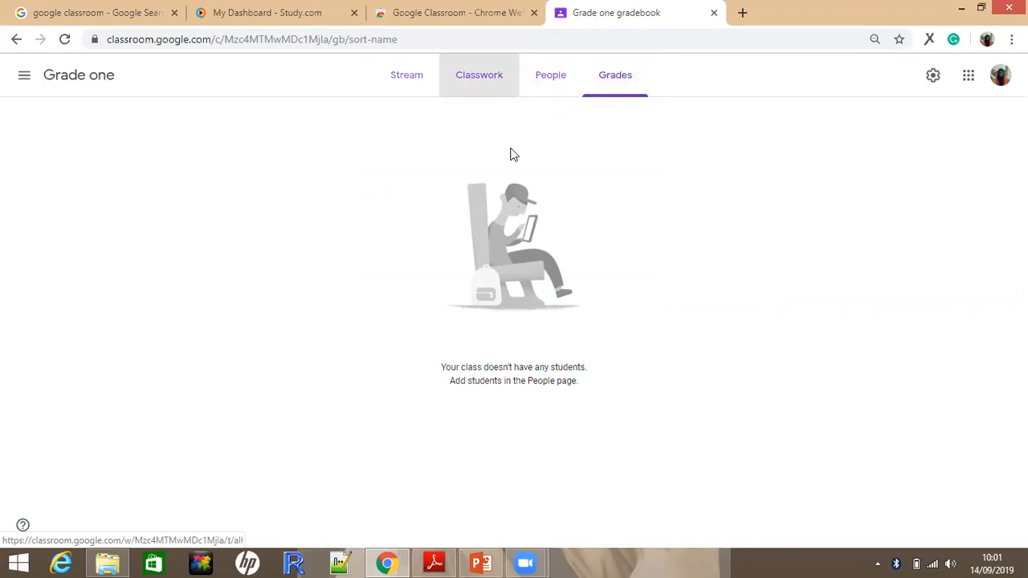
click(607, 79)
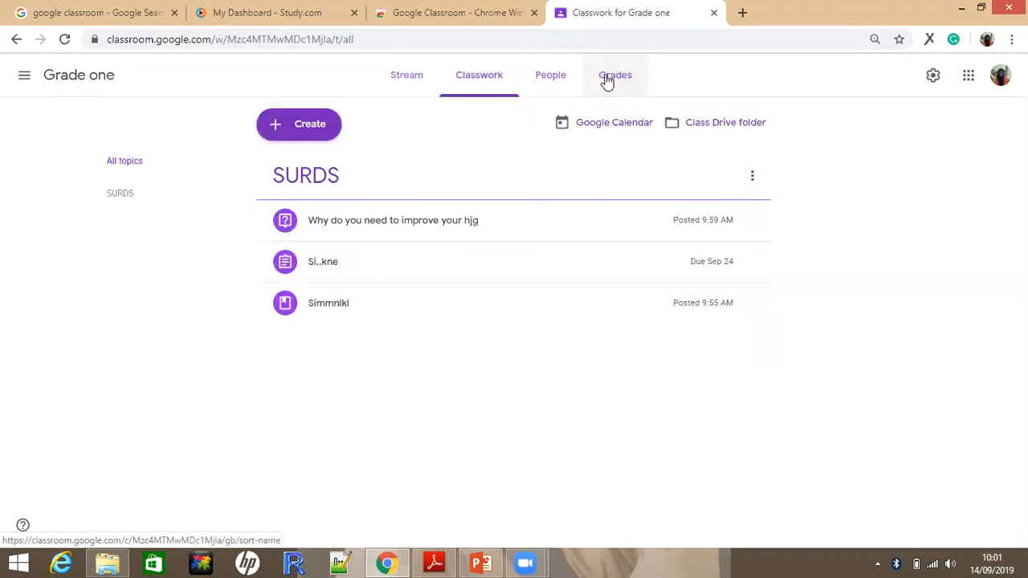
click(475, 84)
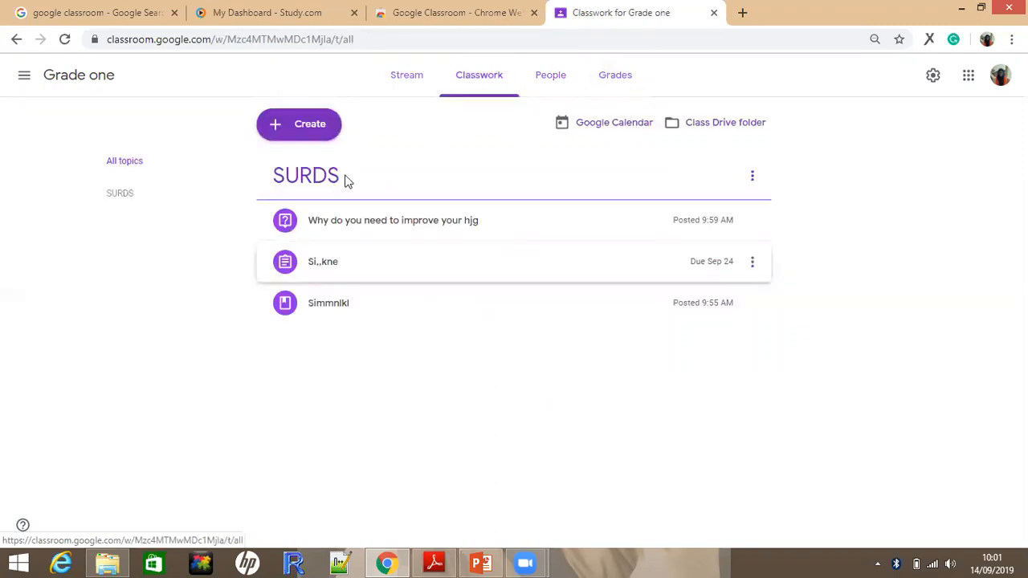
click(364, 308)
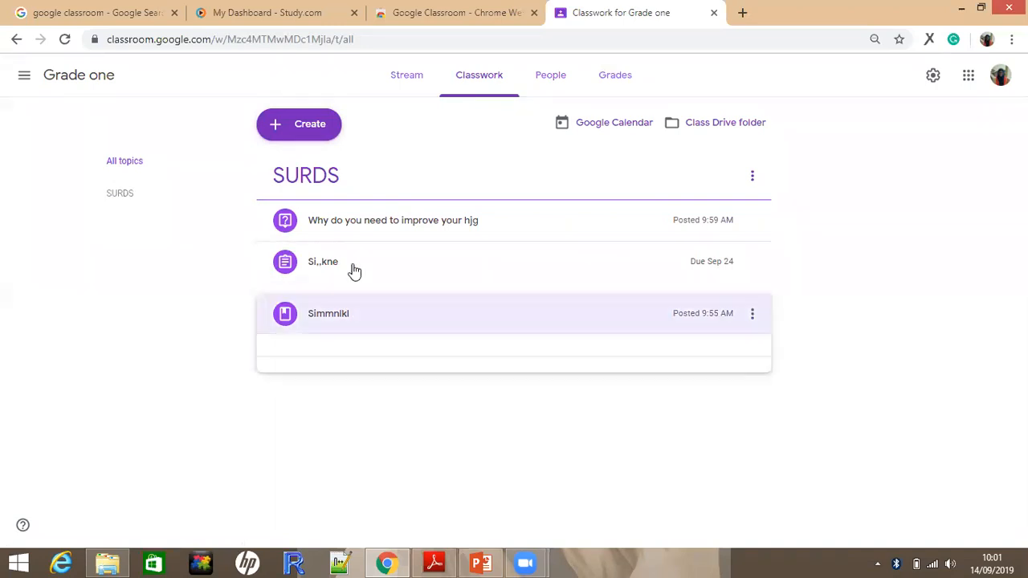
click(353, 271)
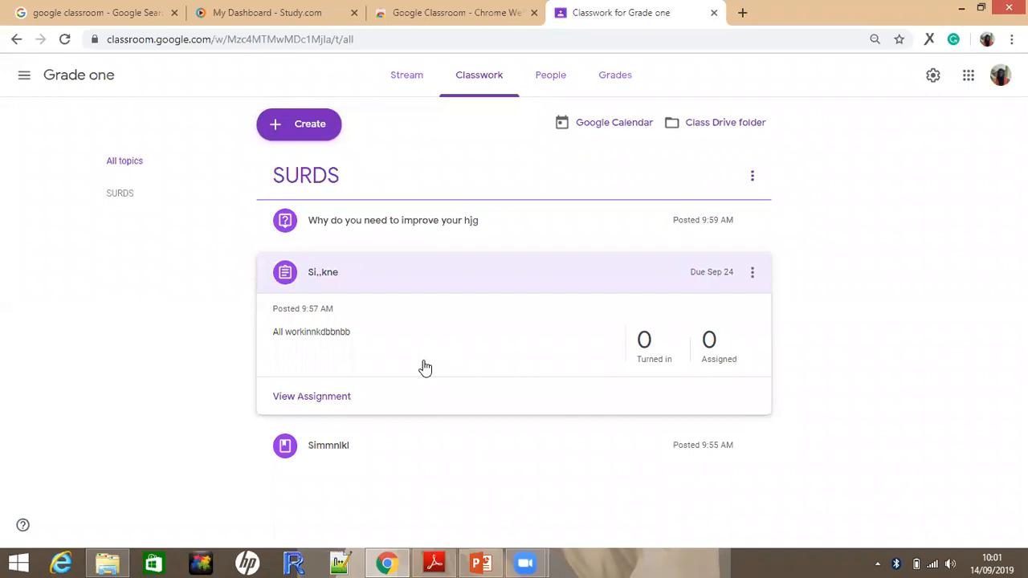
click(375, 267)
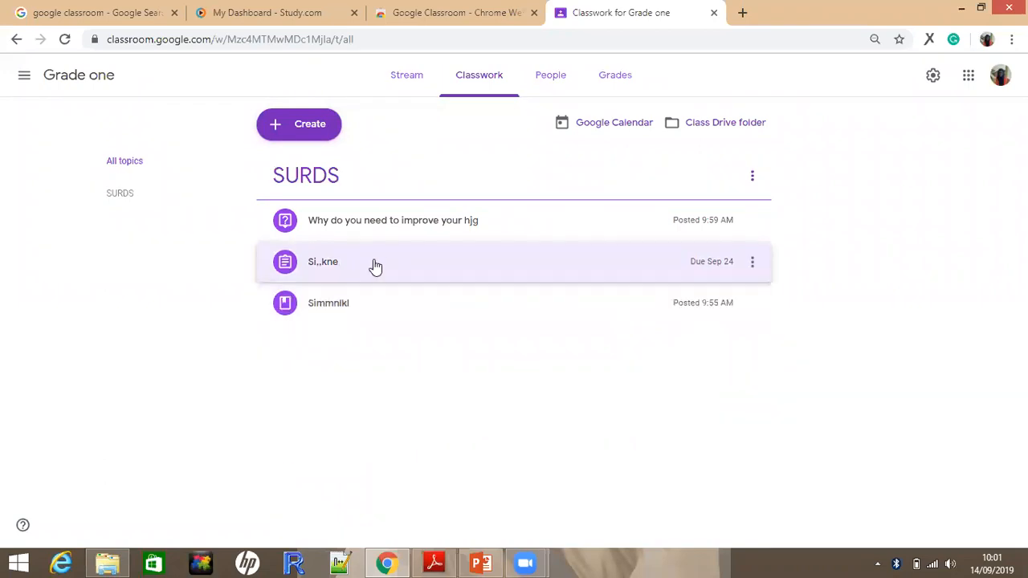
click(375, 268)
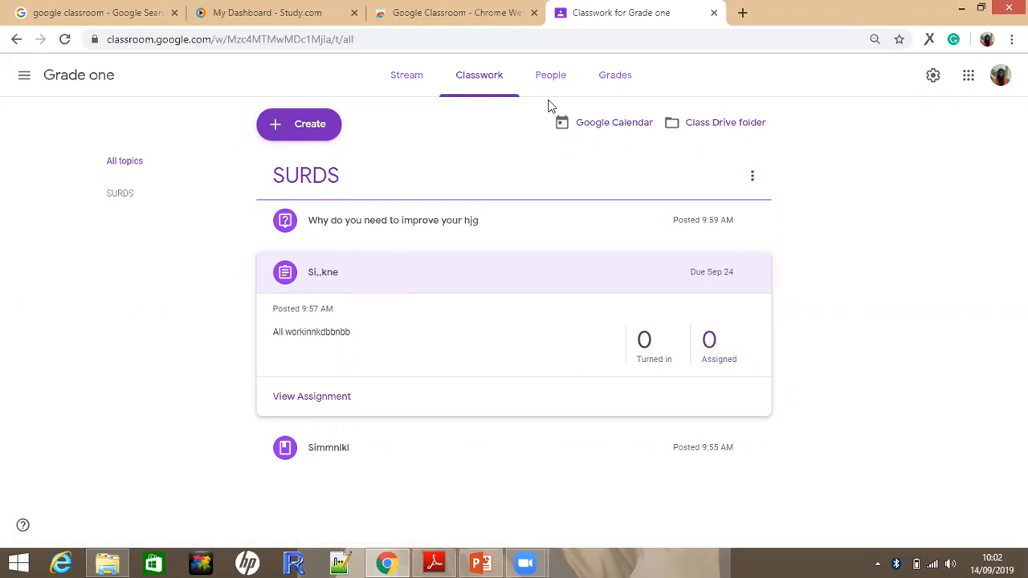
View the Grade one gradebook and the Grade 9 class stream, and return to Grade one
click(615, 80)
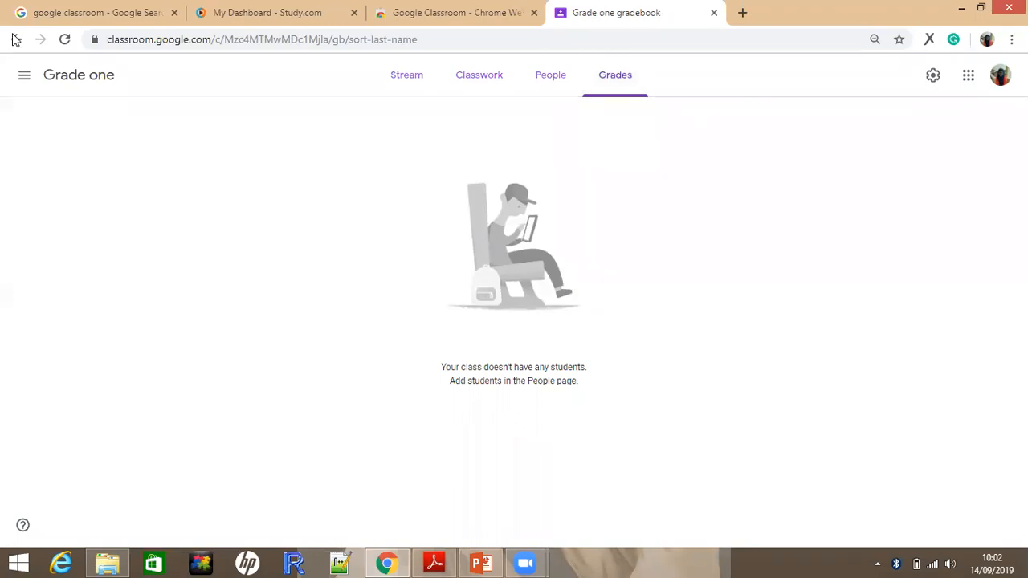
click(26, 78)
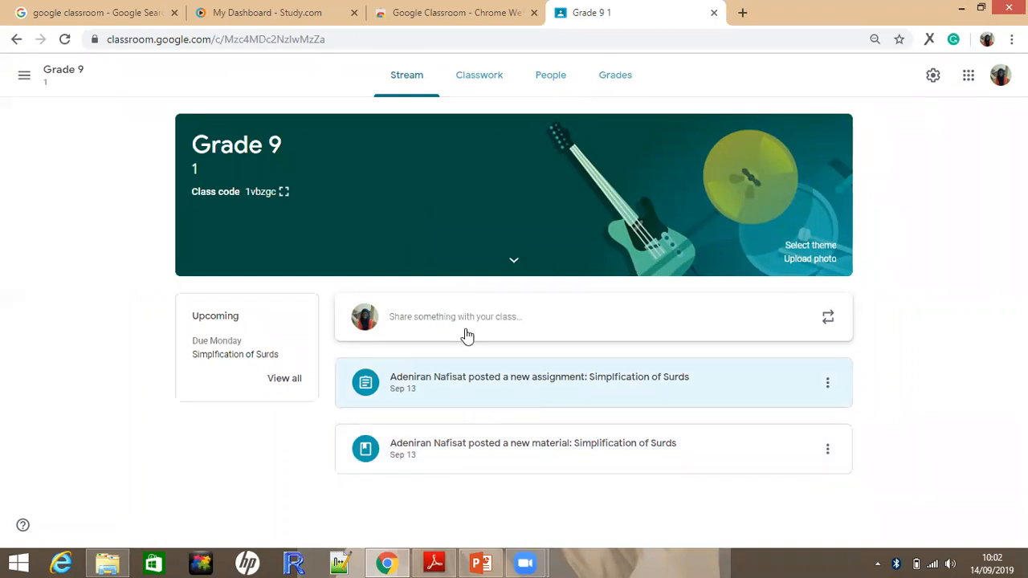
click(17, 45)
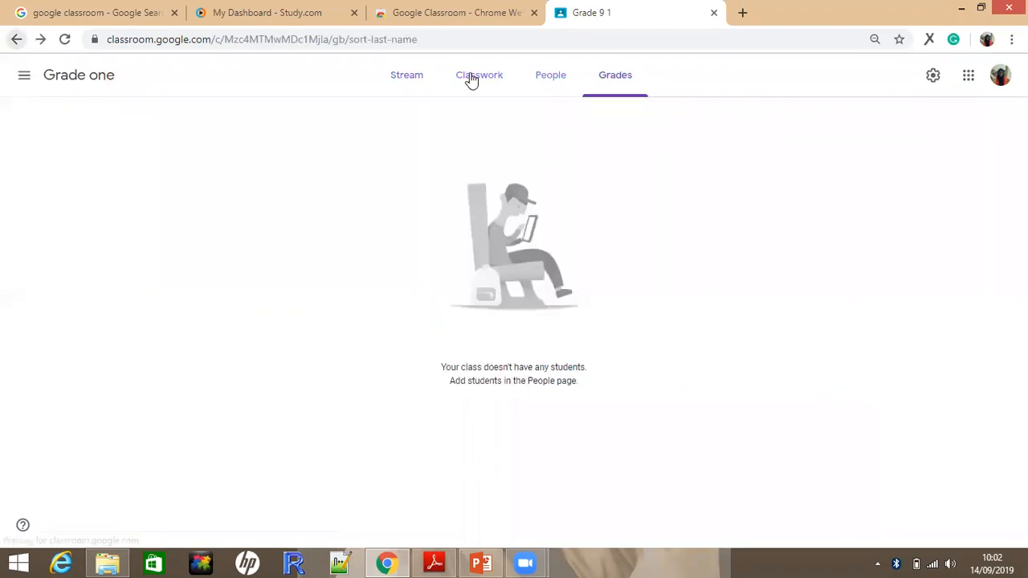
Review the people and classwork of Grade one, and open the class stream
click(543, 73)
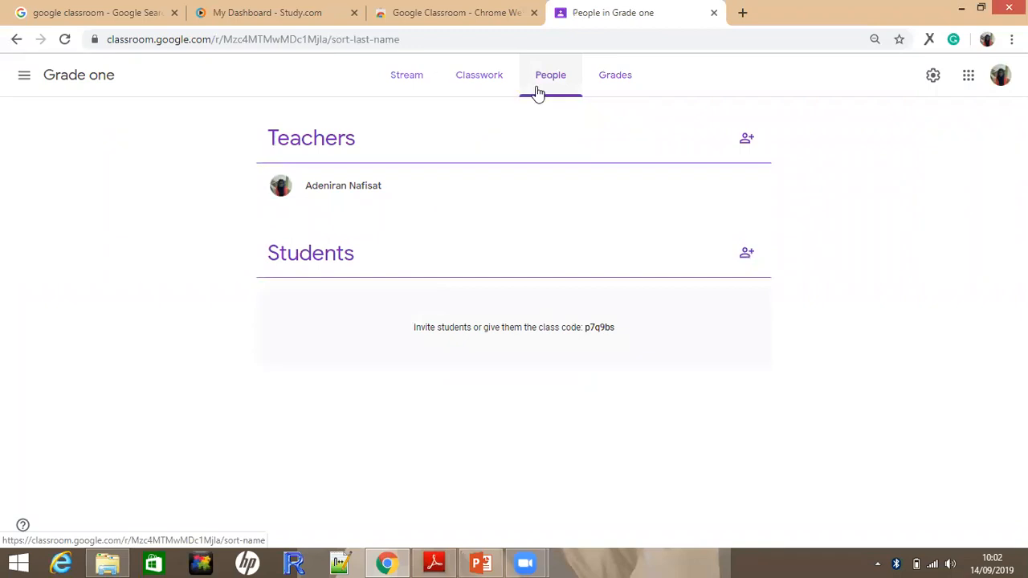
click(472, 80)
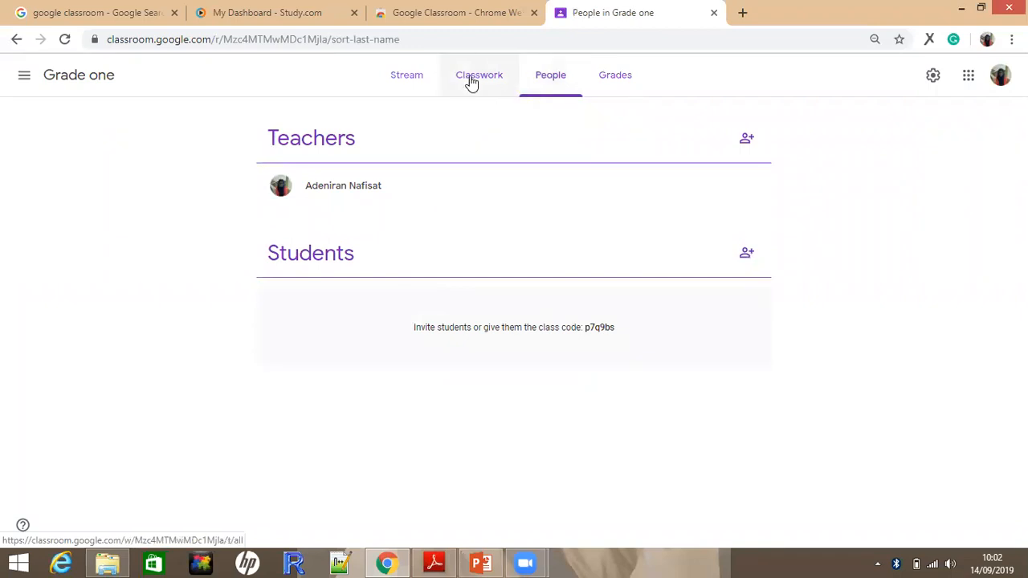
click(541, 87)
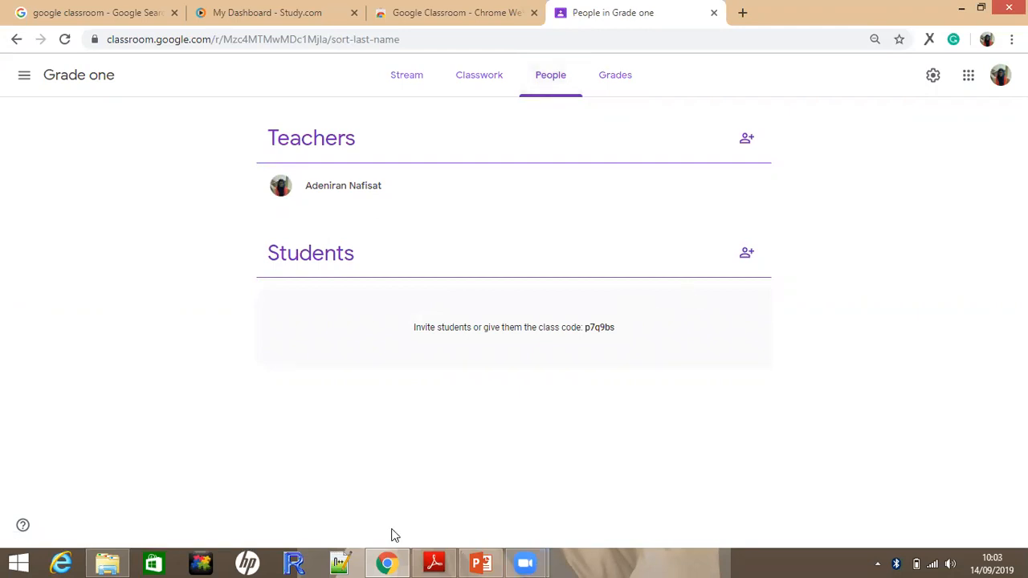
click(528, 562)
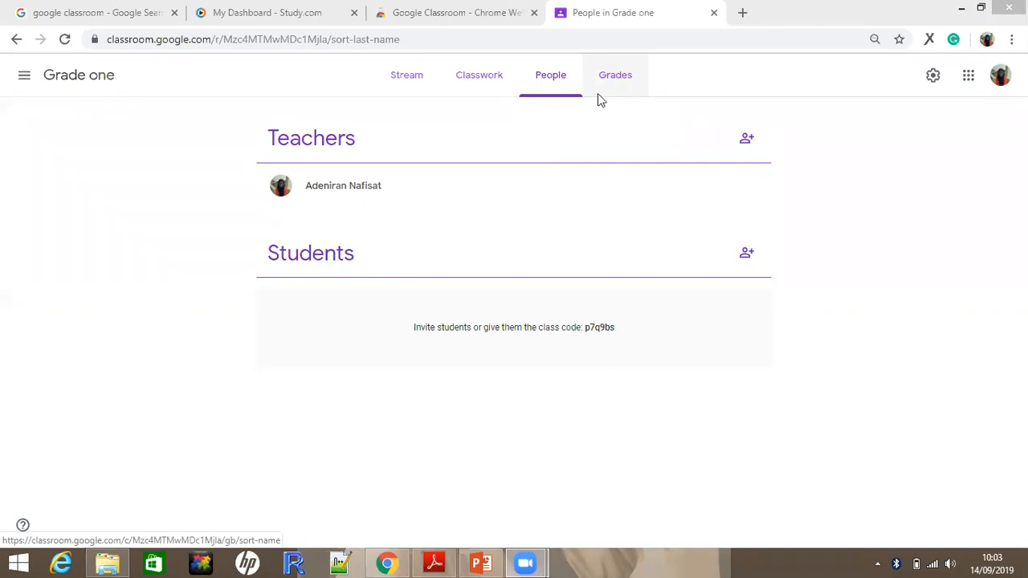
click(615, 80)
click(532, 91)
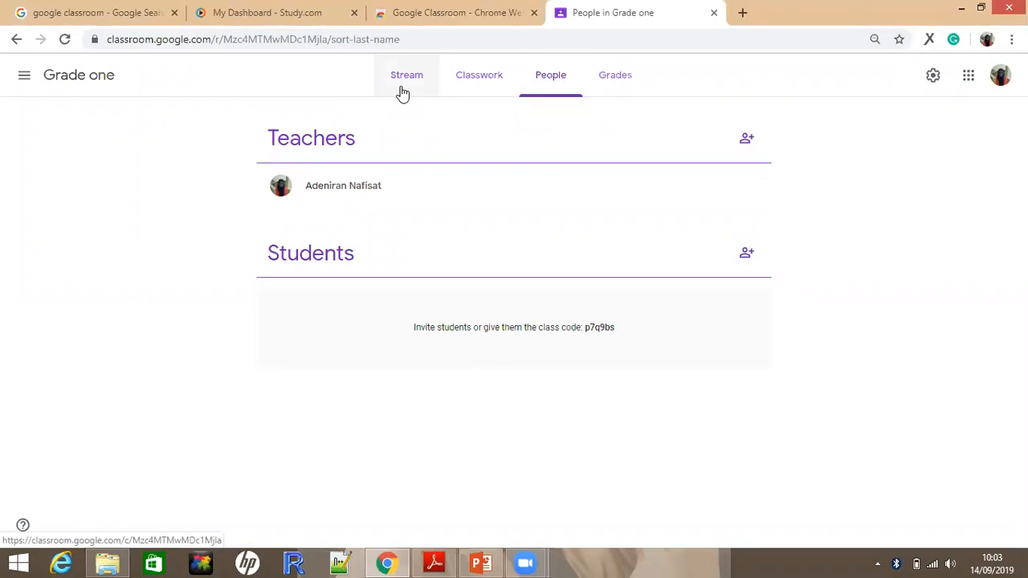
click(402, 92)
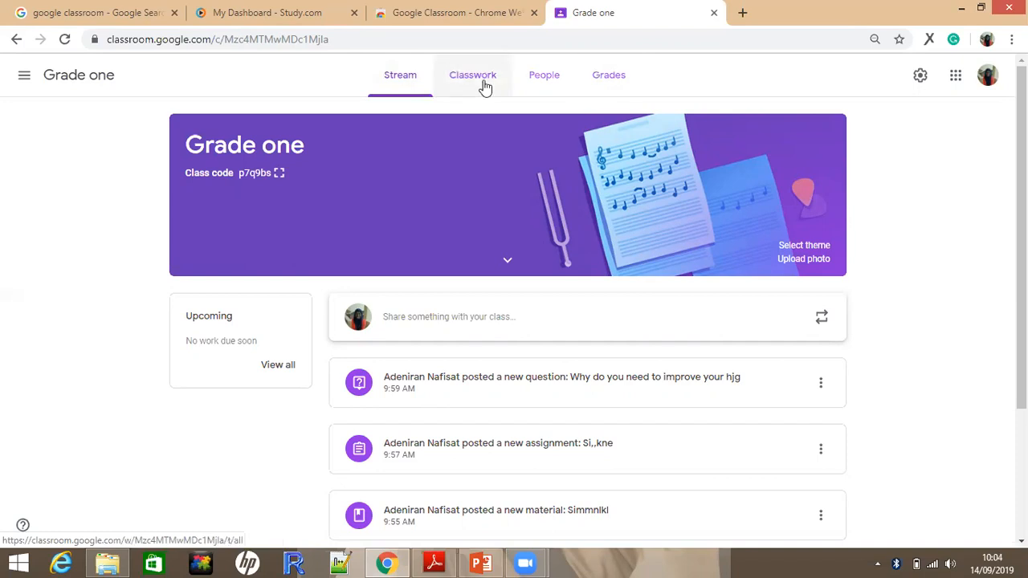
Open the SSCE /GCE O Level class and look through the latest posts in its stream
click(25, 76)
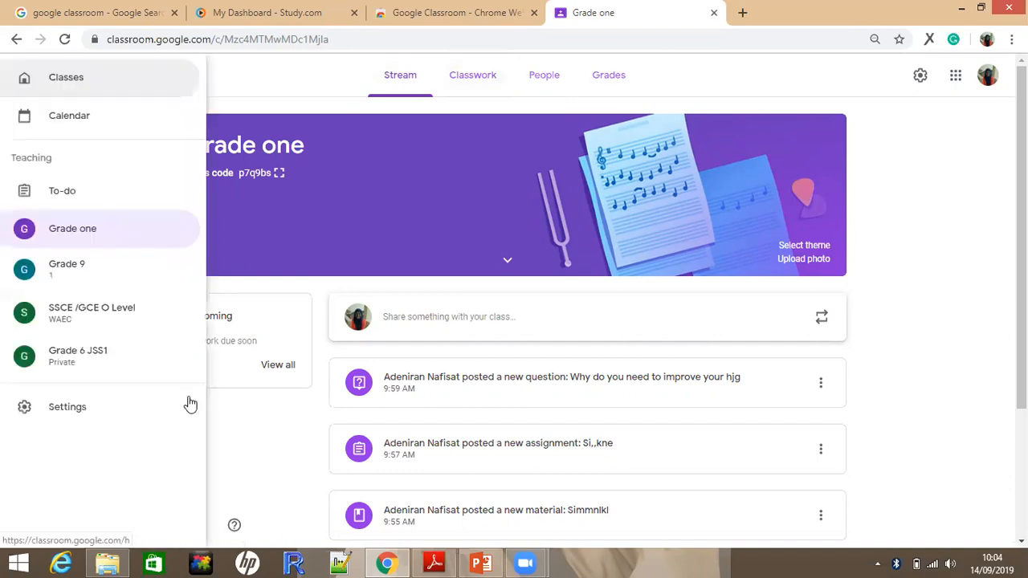
click(86, 325)
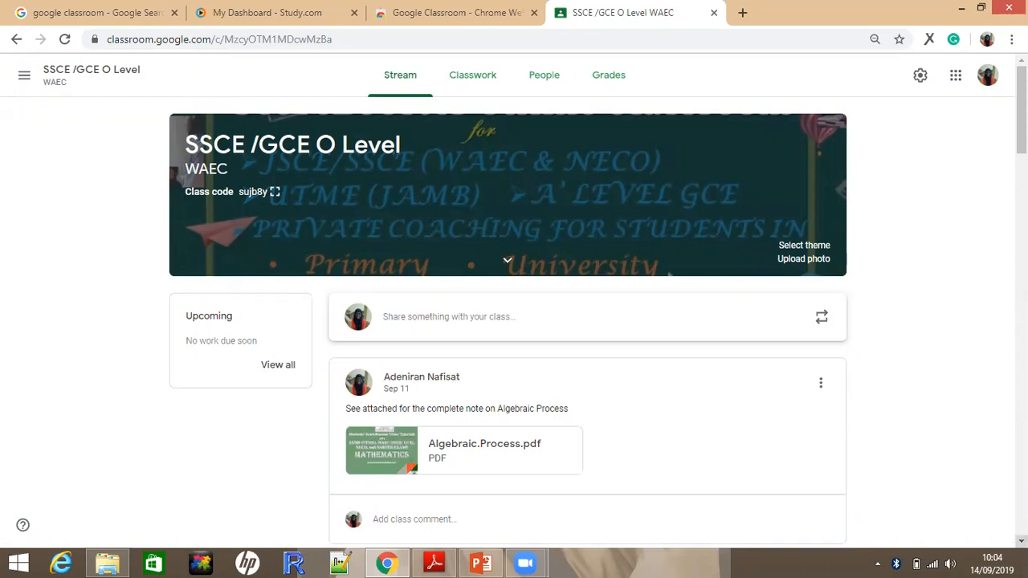
scroll(514, 321, down, 1)
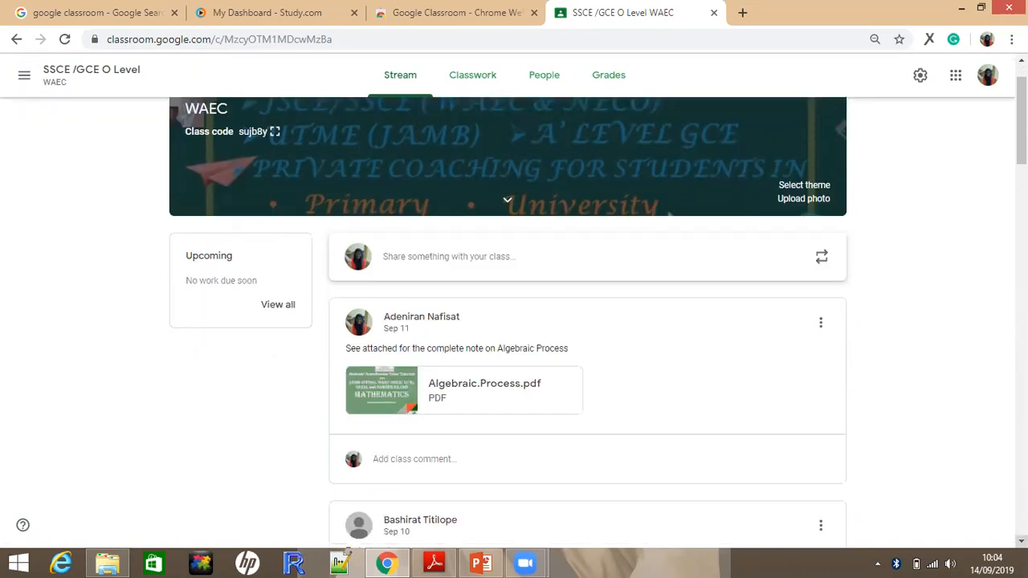
scroll(514, 322, down, 3)
scroll(586, 321, down, 1)
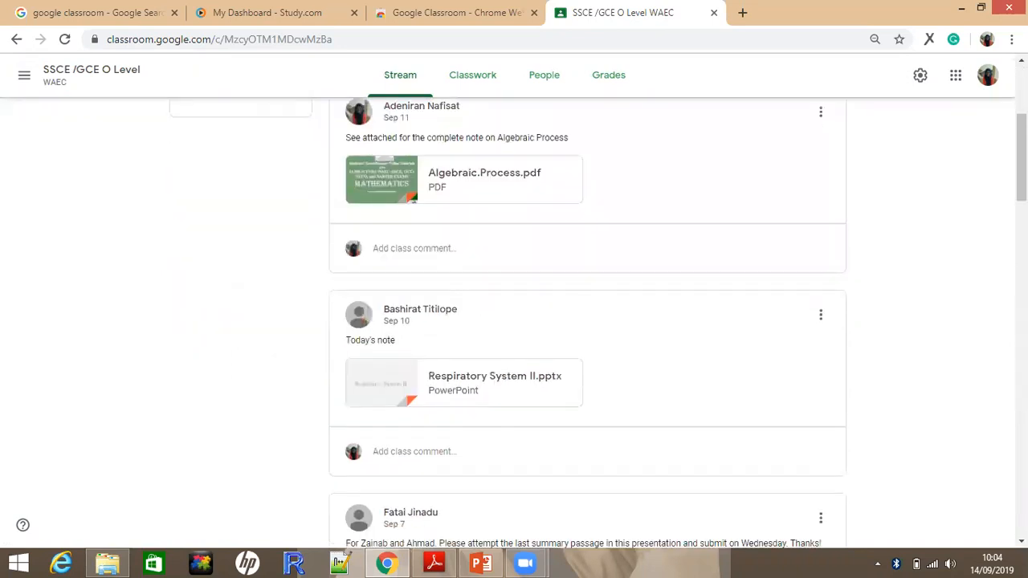
scroll(723, 293, down, 3)
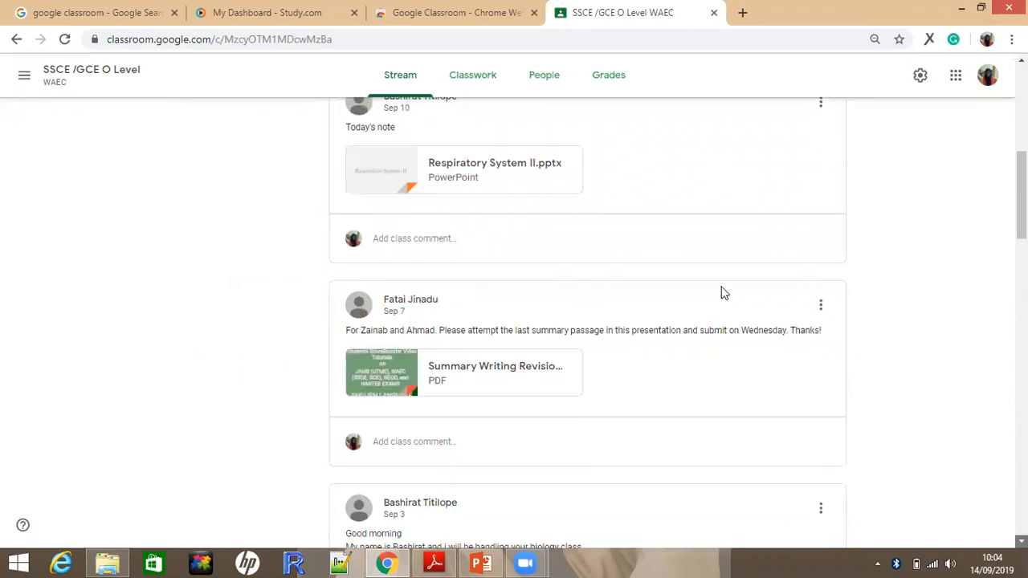
scroll(592, 76, down, 1)
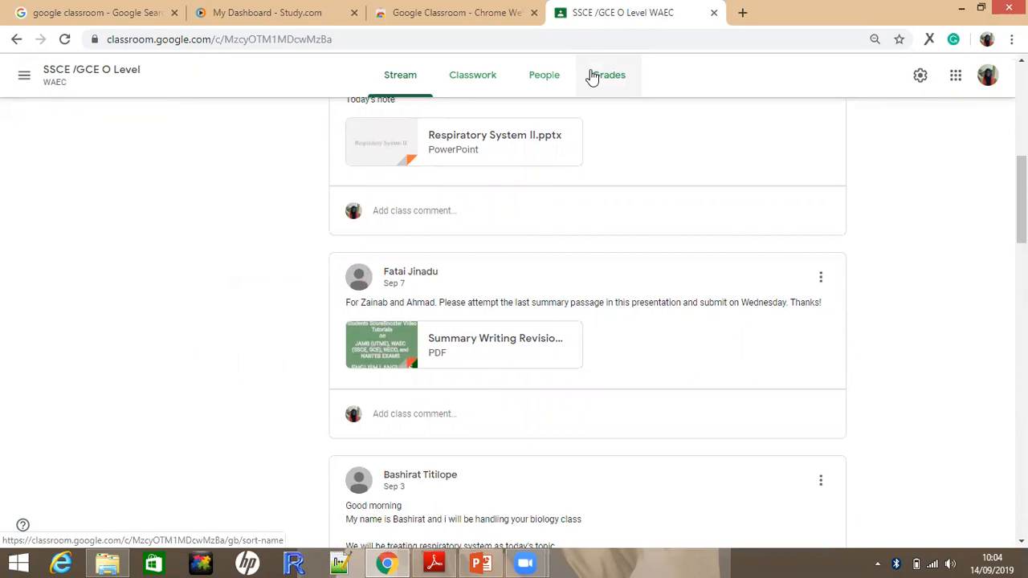
Check the gradebook of the SSCE /GCE O Level class, and return to the beginning of its stream
click(591, 76)
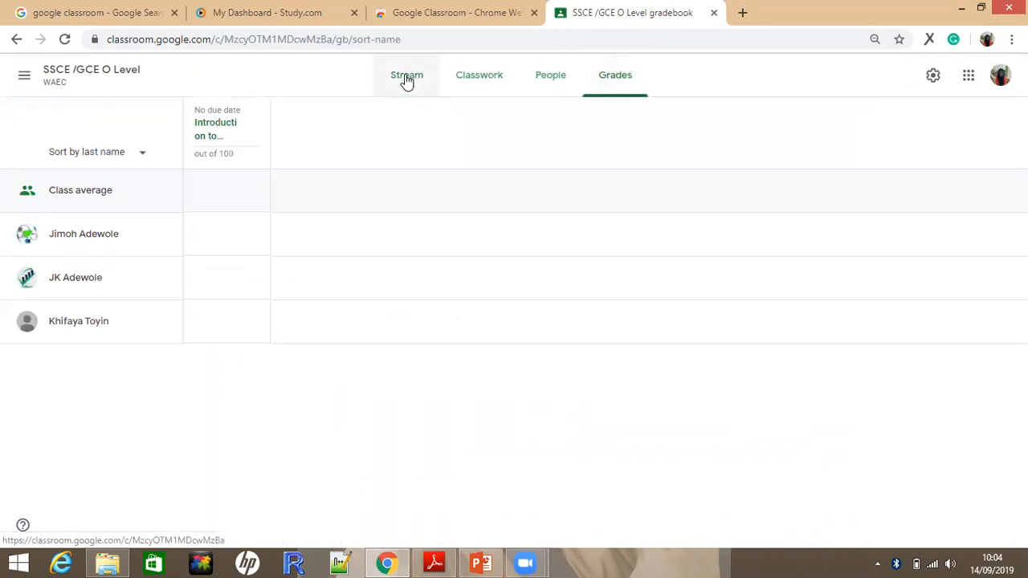
click(407, 80)
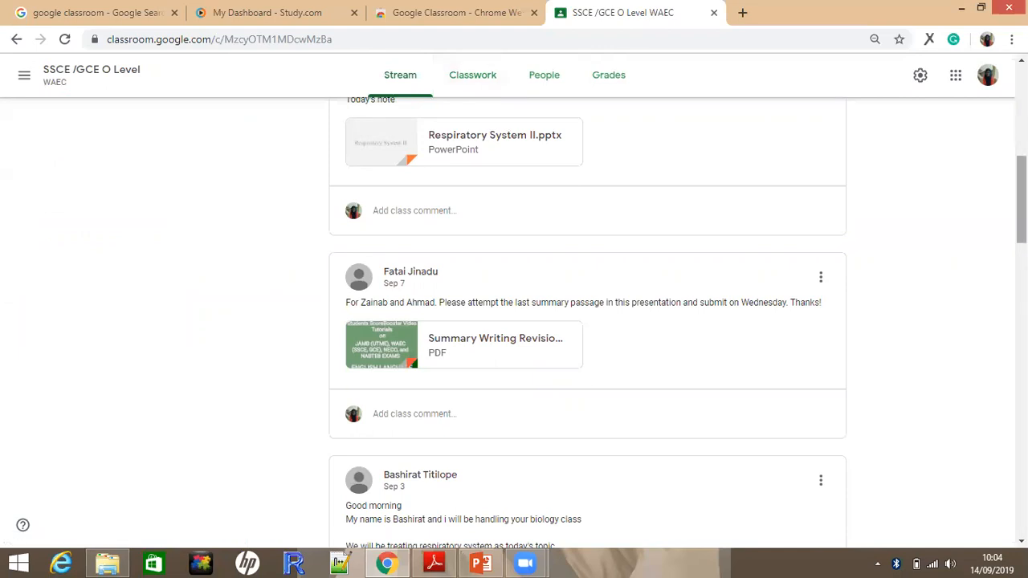
scroll(862, 174, up, 4)
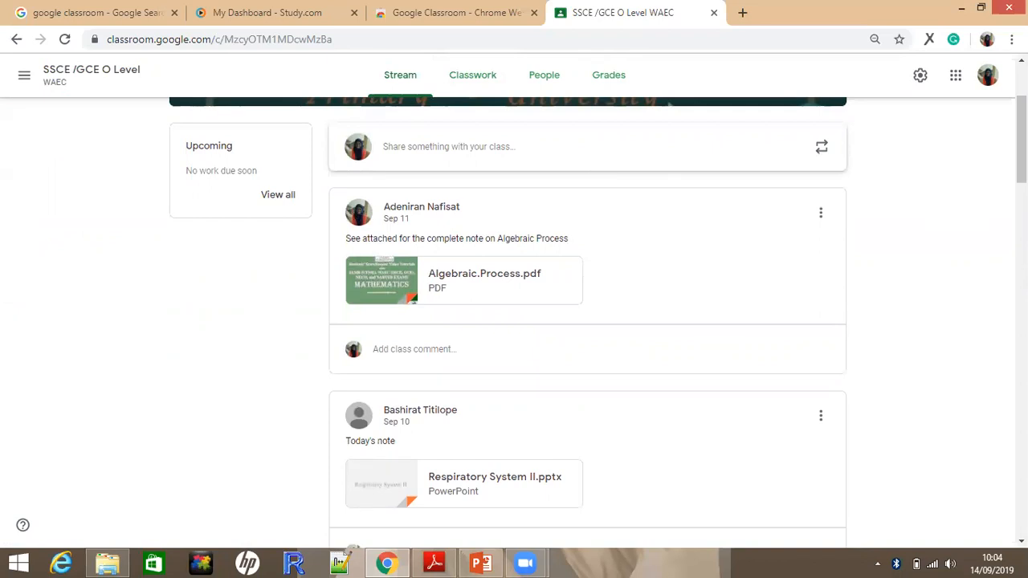
scroll(508, 321, up, 2)
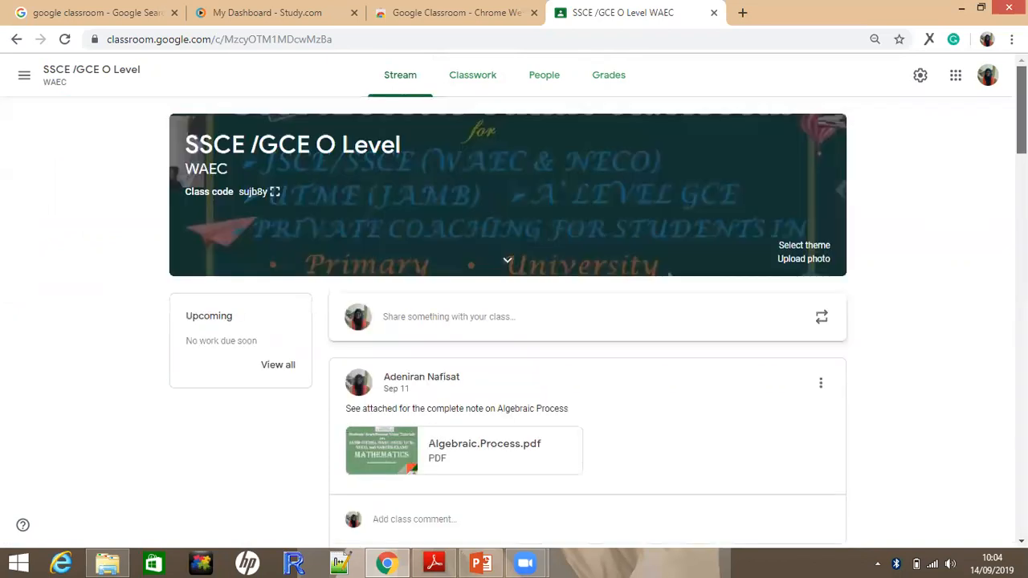
click(475, 82)
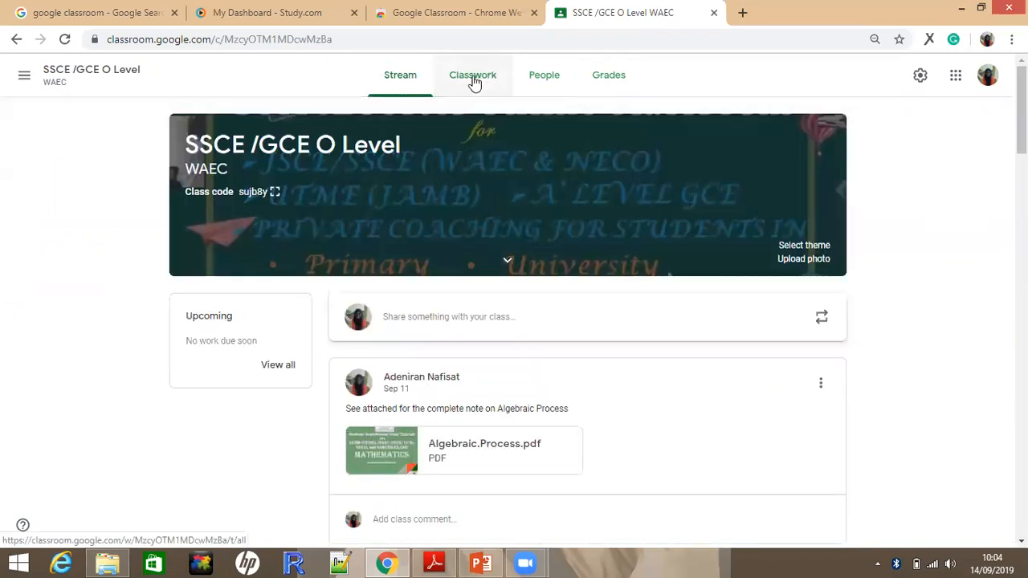
click(399, 83)
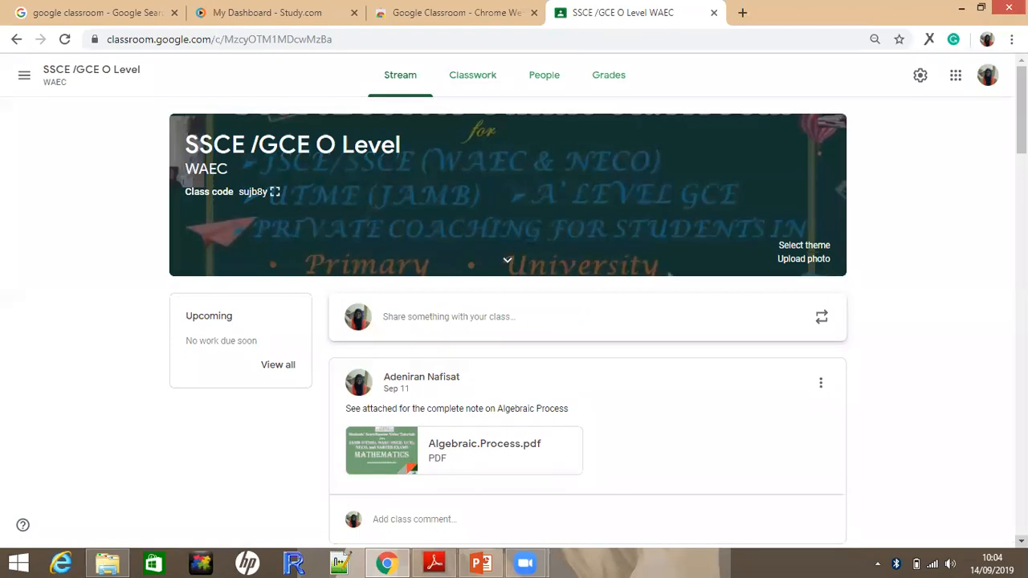
Look through the stream's September and August posts with their attached notes and presentations
scroll(514, 321, down, 1)
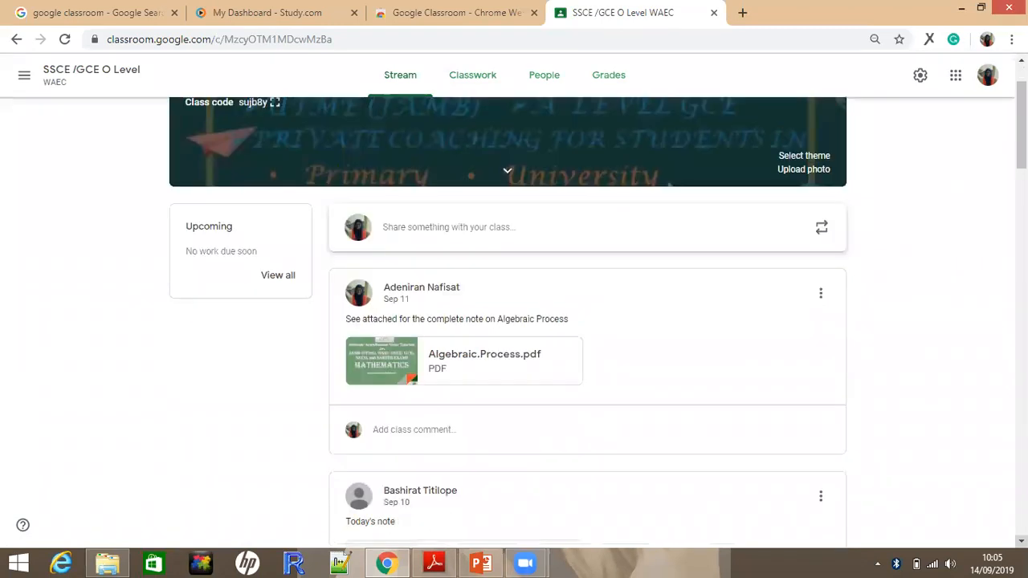
scroll(514, 321, down, 2)
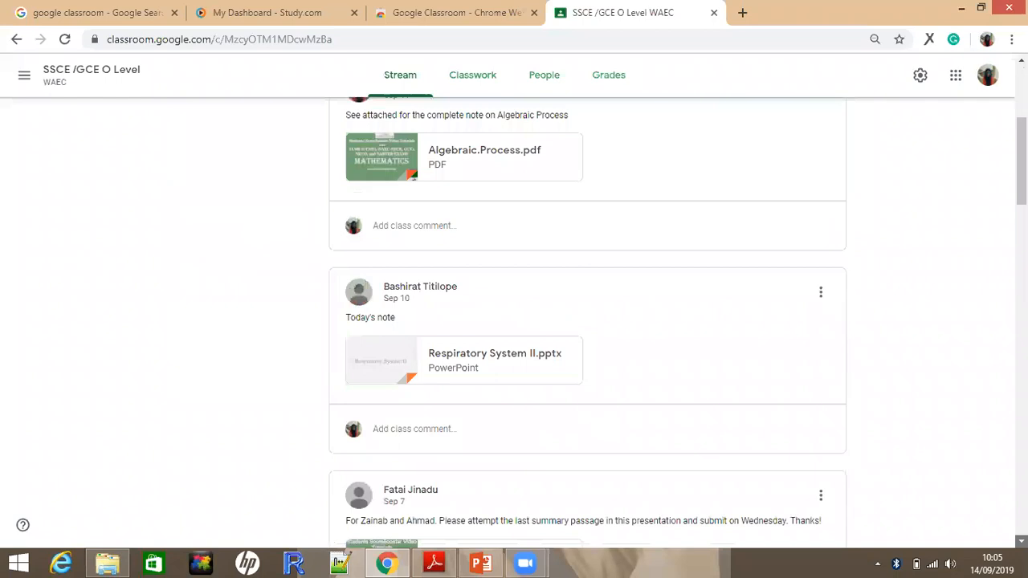
scroll(514, 321, down, 3)
scroll(514, 321, down, 2)
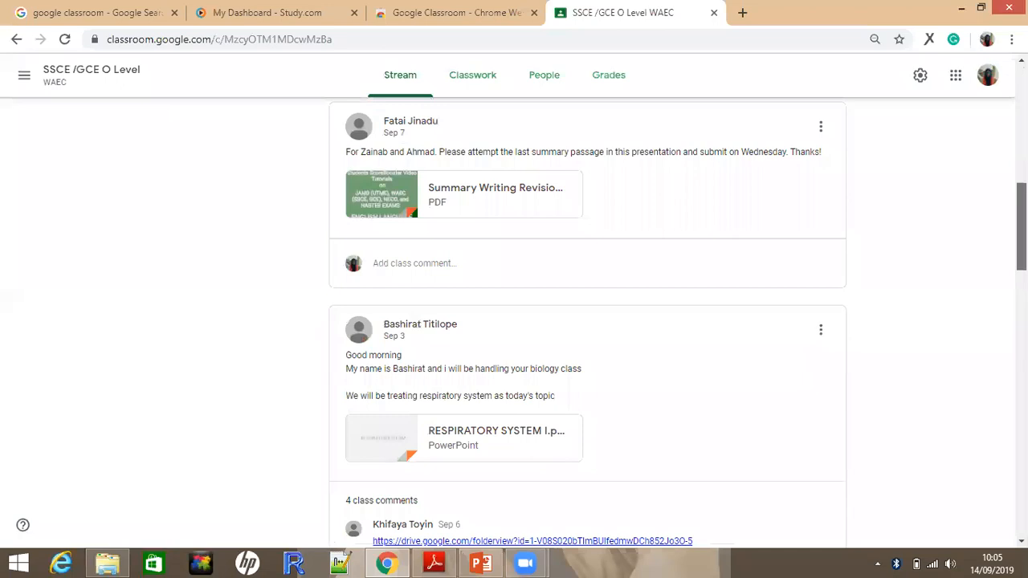
scroll(514, 322, down, 12)
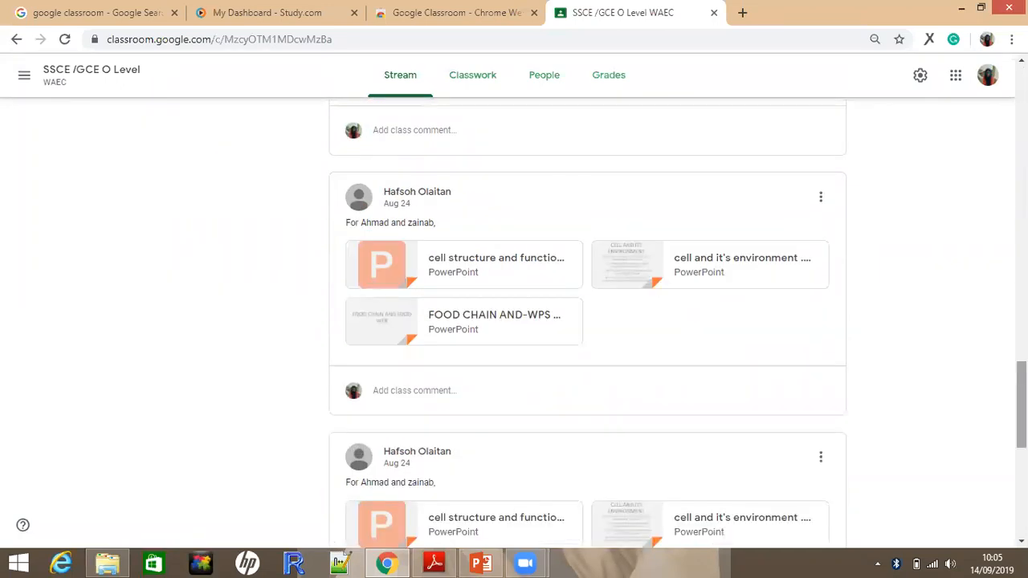
scroll(514, 321, down, 5)
scroll(514, 321, up, 19)
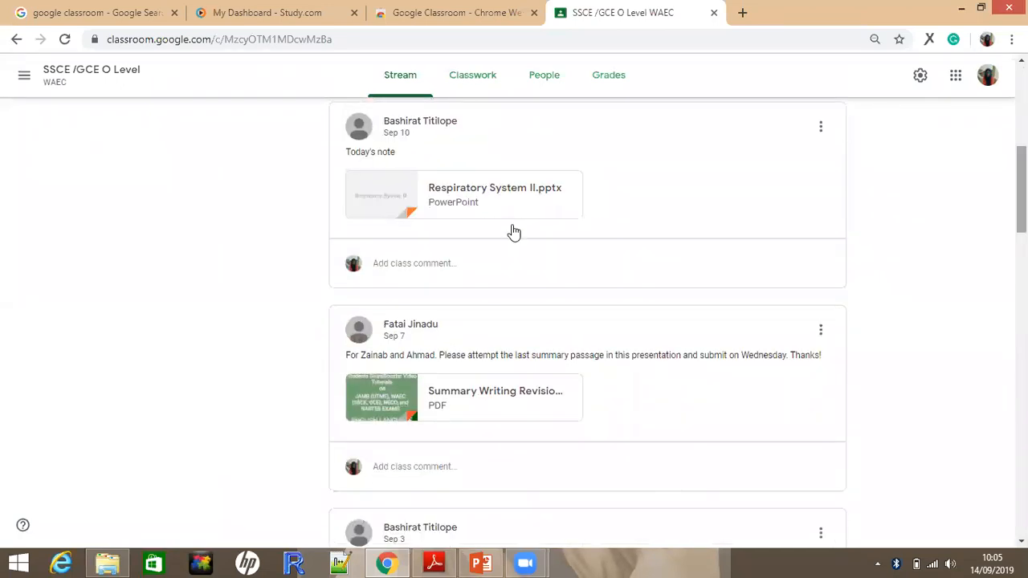
Review the classwork topics of SSCE /GCE O Level and its lists of teachers and students
click(473, 75)
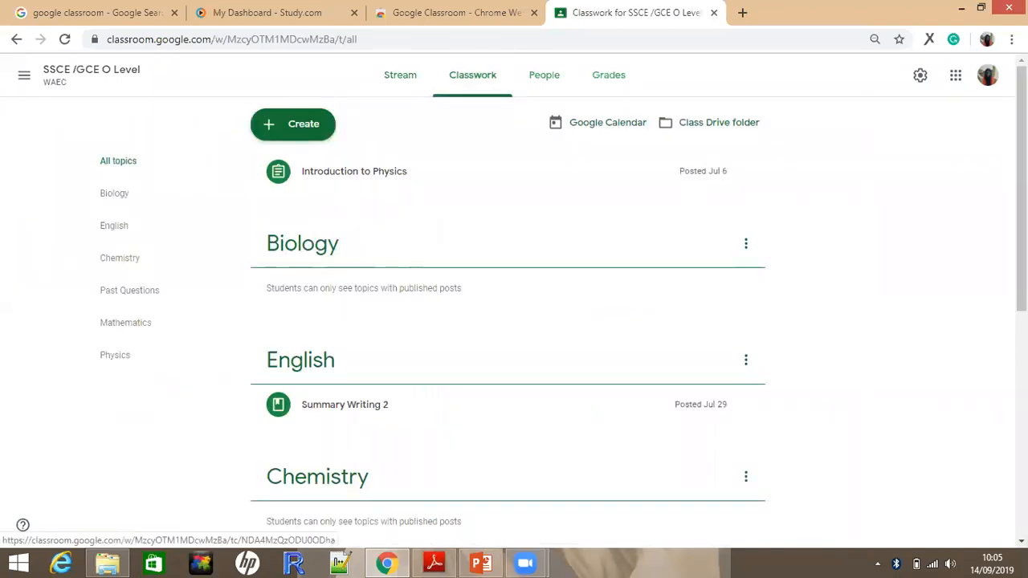
scroll(345, 223, down, 5)
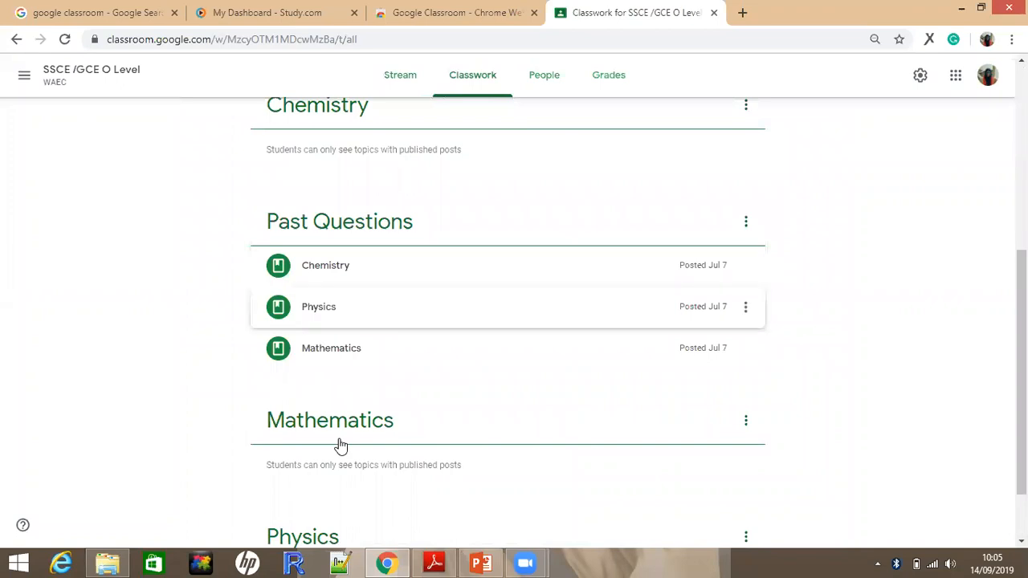
click(546, 72)
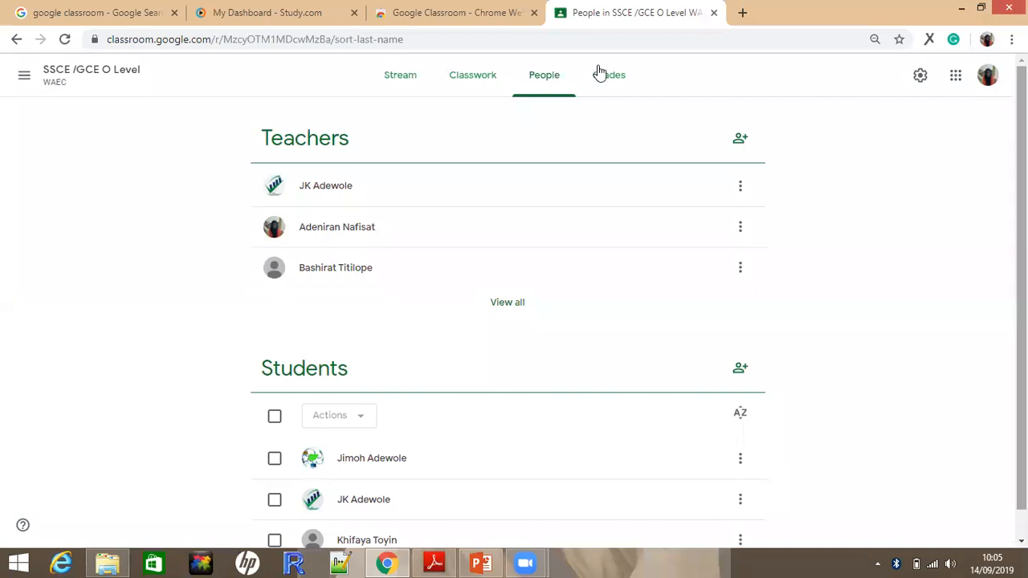
scroll(599, 72, down, 1)
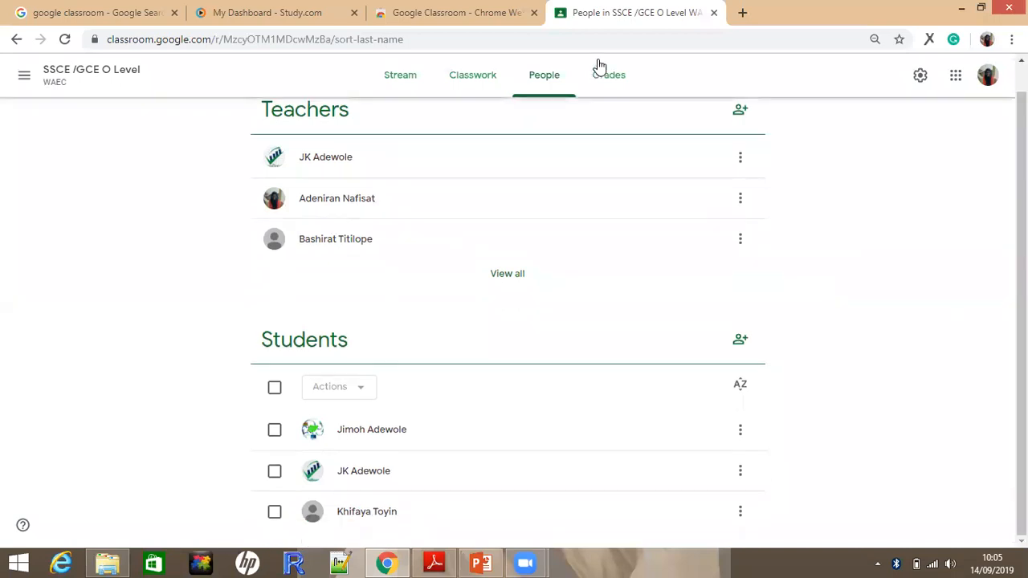
In the gradebook, grade the Introduction to Physics assignment with 30 for the first student and 60 for the second and third
click(599, 68)
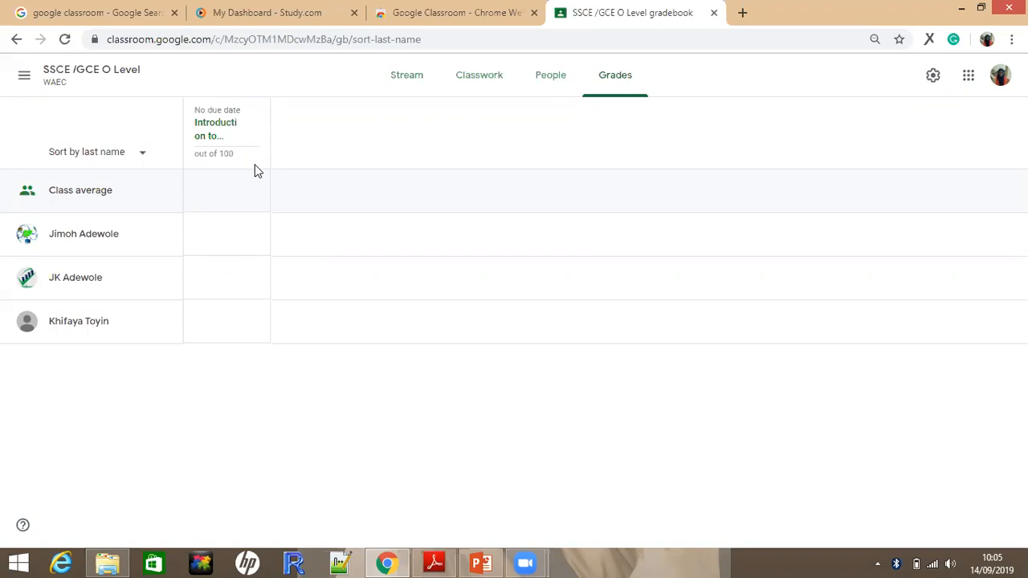
mouse_move(243, 145)
click(207, 229)
click(207, 229)
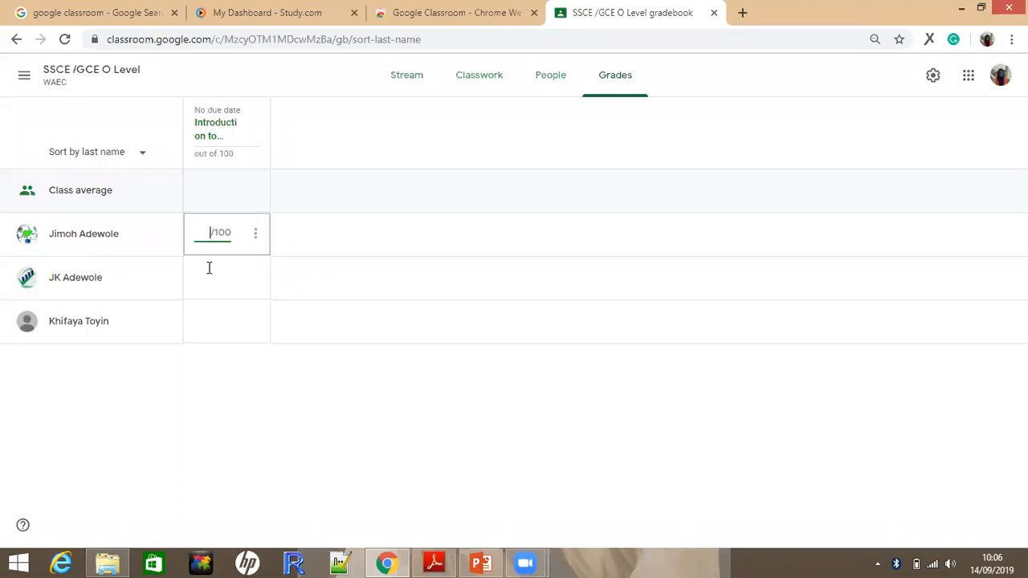
text(30)
click(209, 268)
text(60)
click(209, 314)
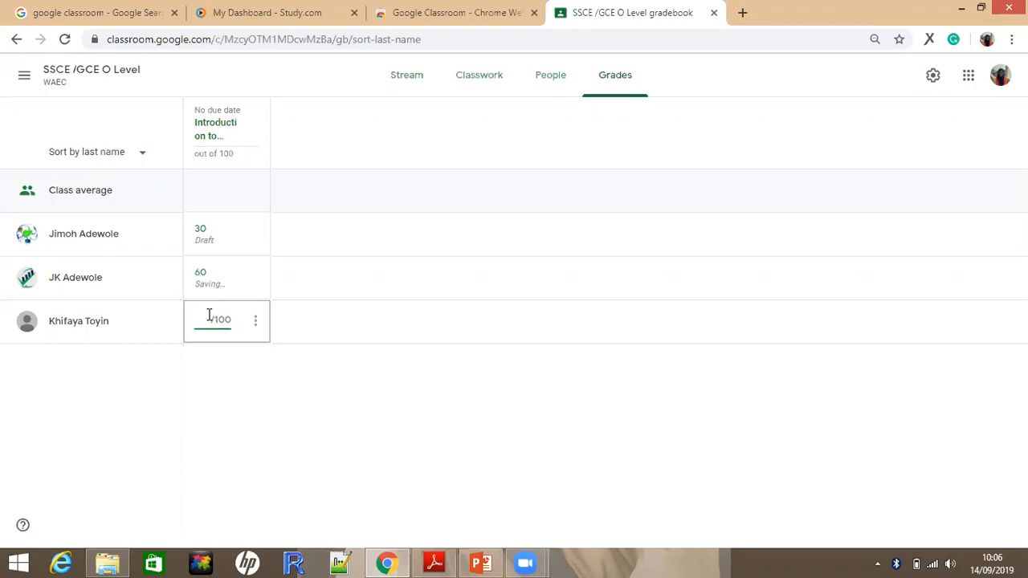
text(60)
Return to the SSCE /GCE O Level stream and examine the teachers' posts and student comments down to the Aug 21 essay-writing assignment
click(24, 76)
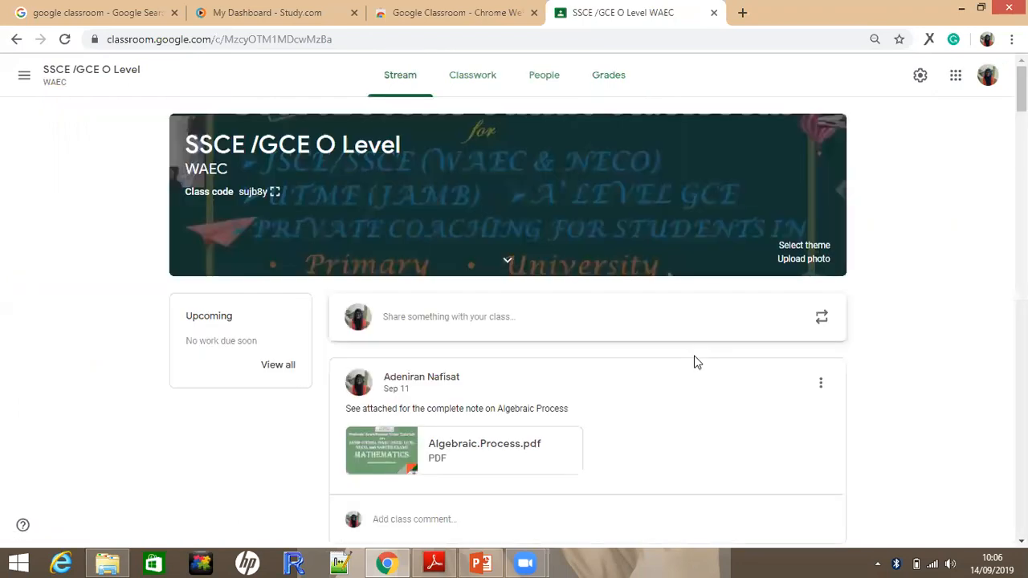
scroll(696, 362, down, 1)
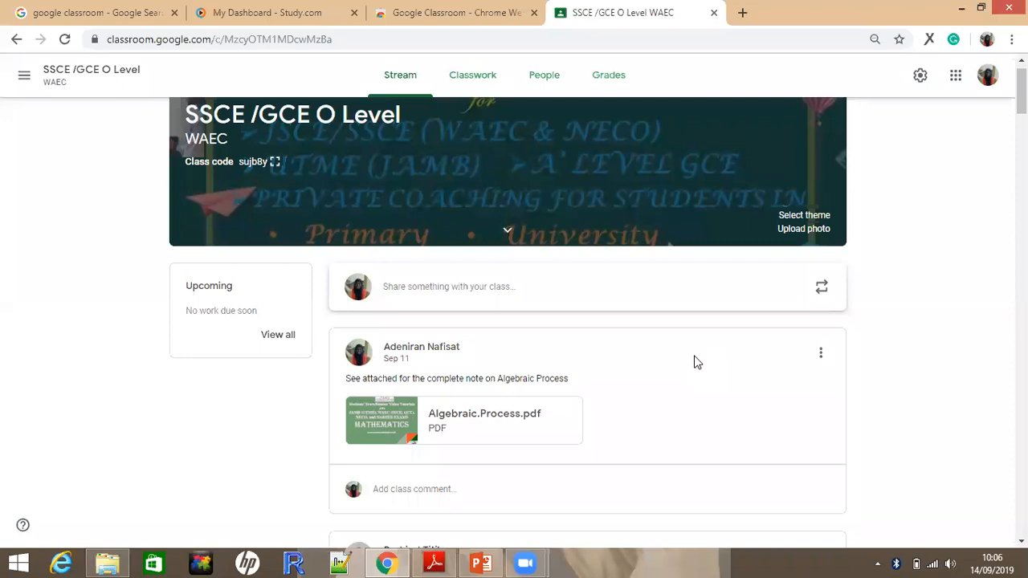
scroll(696, 362, down, 4)
scroll(696, 362, down, 4)
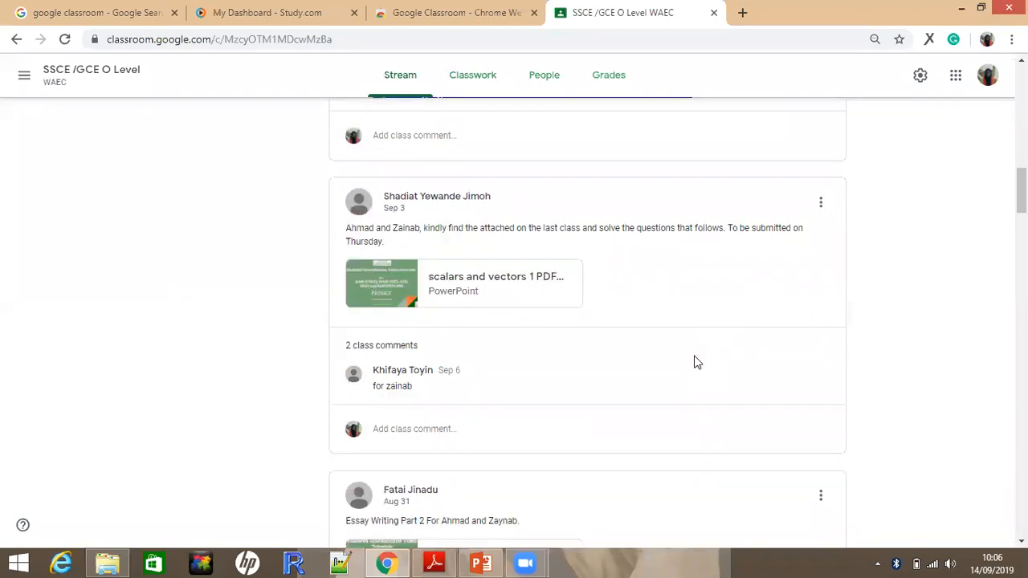
scroll(696, 362, down, 2)
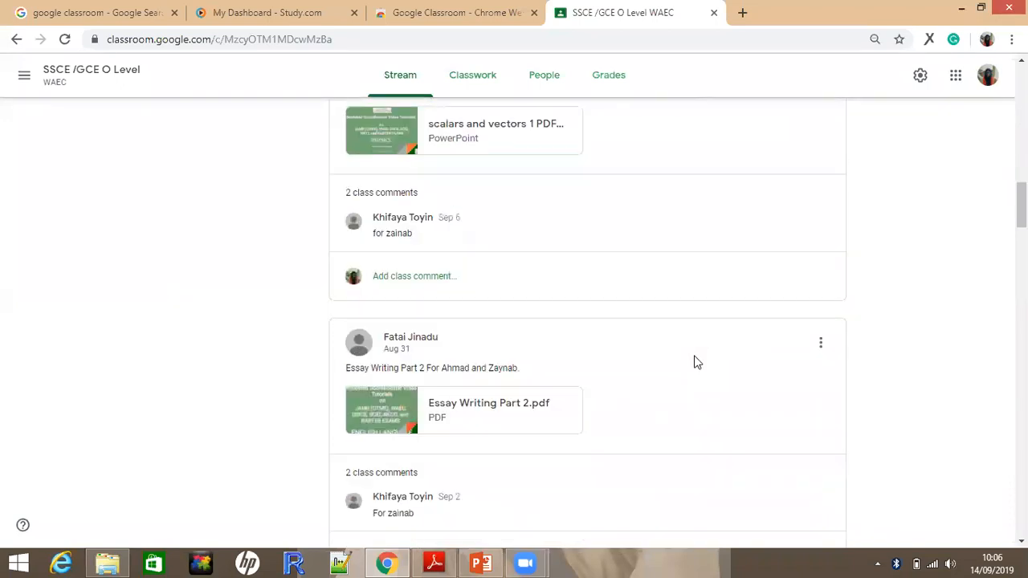
scroll(696, 362, down, 5)
scroll(697, 362, down, 4)
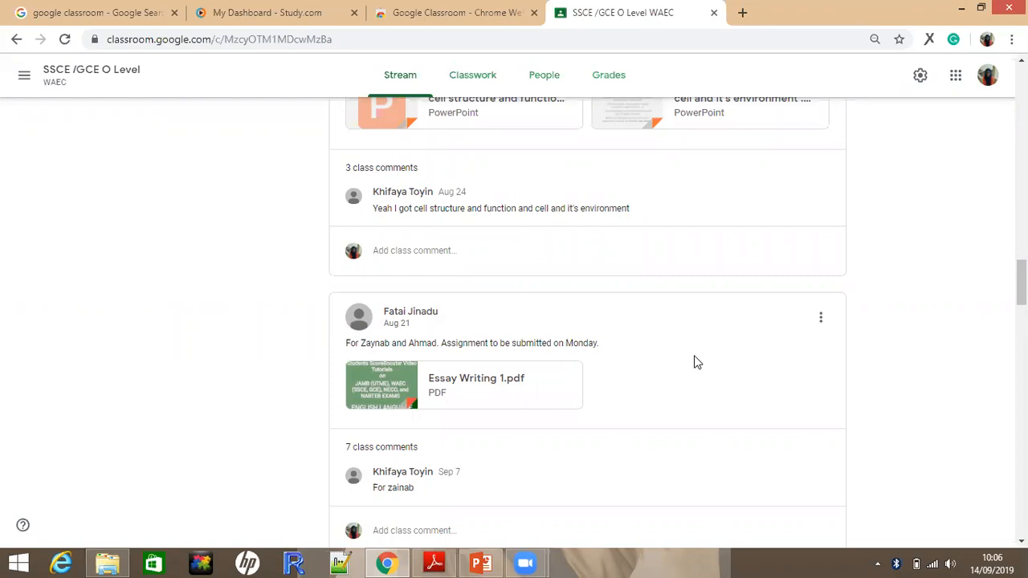
scroll(691, 358, down, 1)
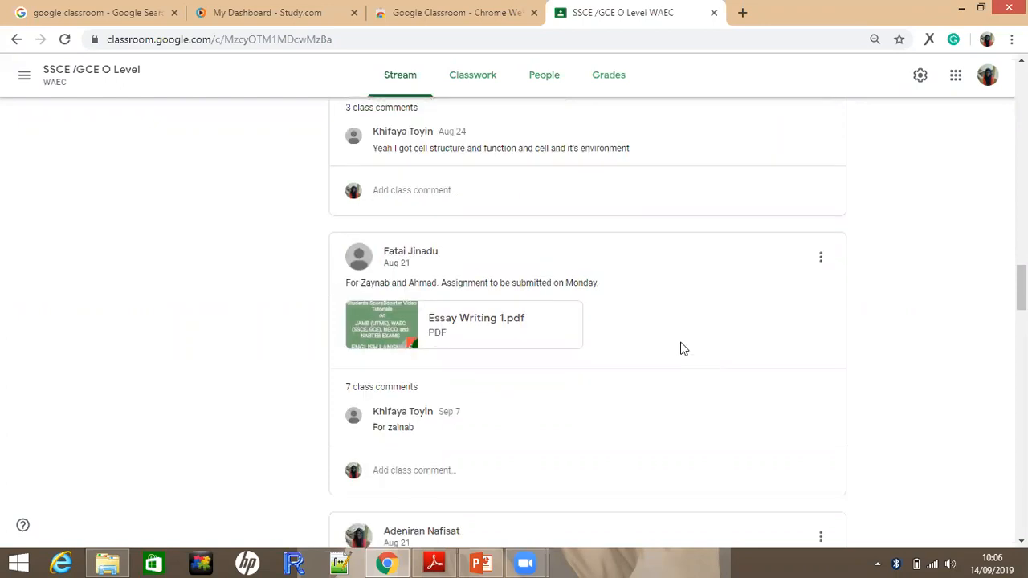
Compare the classwork topics with the stream's Algebraic Process and Letter Writing posts, finishing in the stream
click(467, 80)
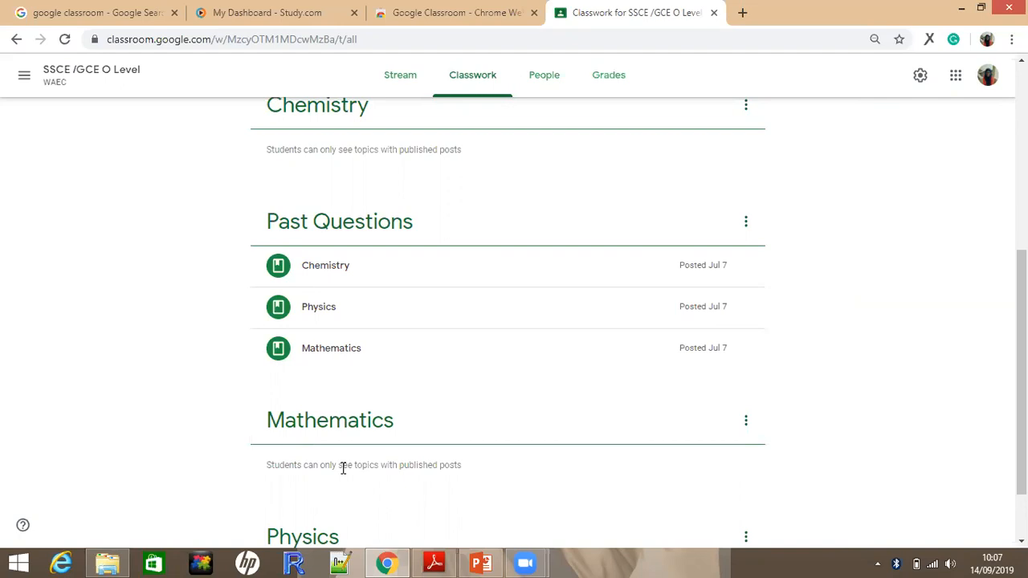
click(410, 95)
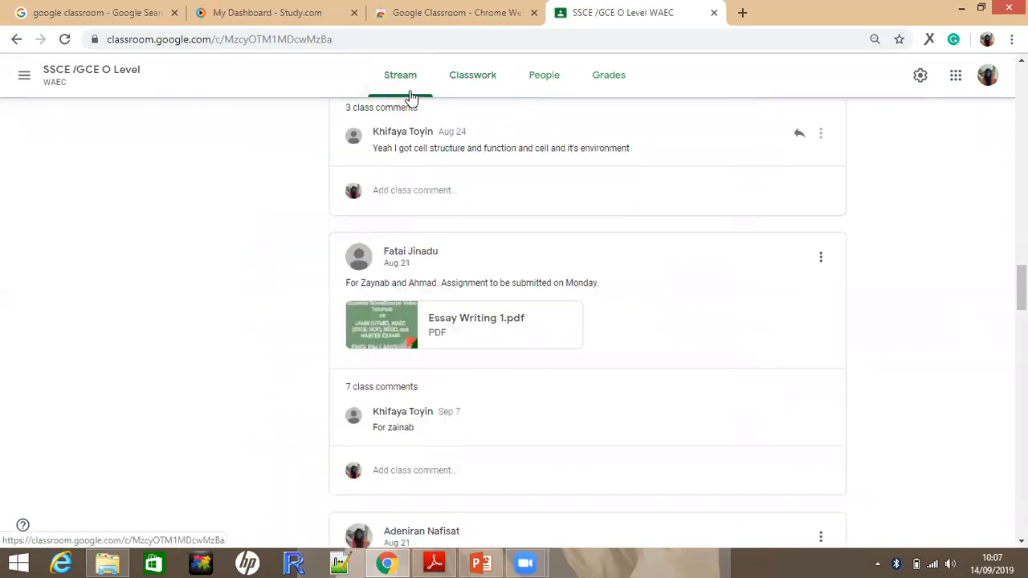
scroll(410, 96, down, 6)
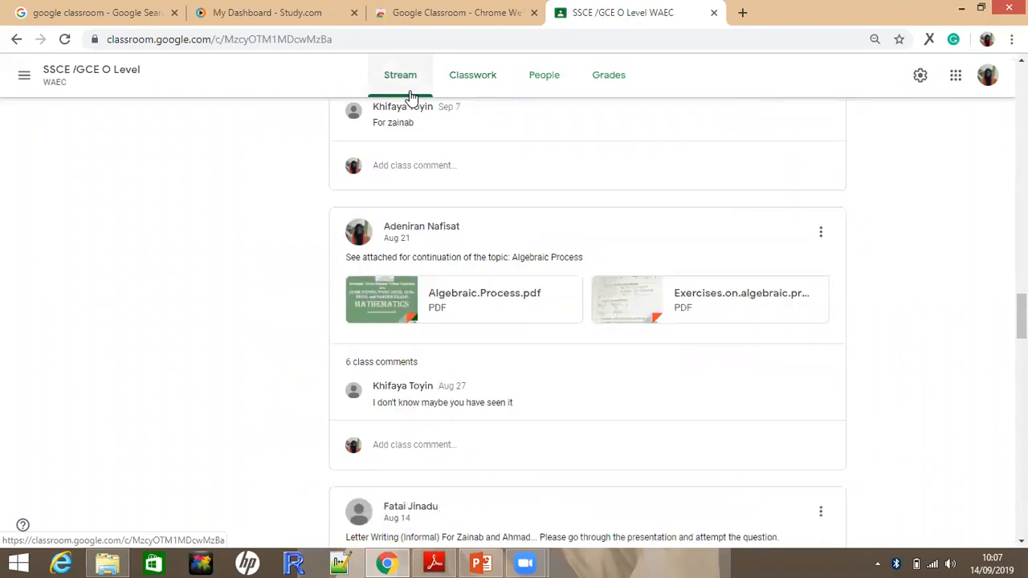
key(alt+Left)
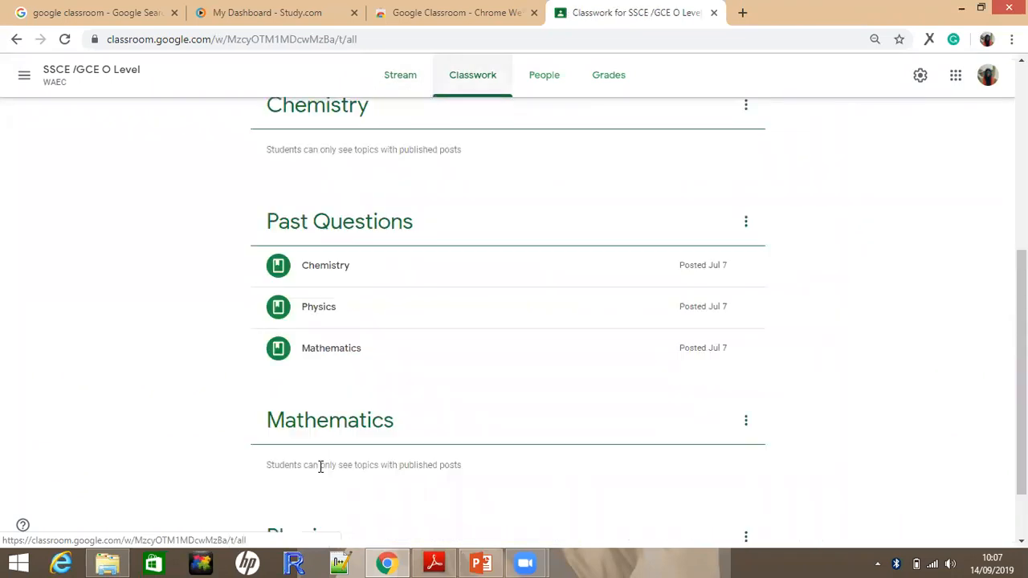
click(406, 85)
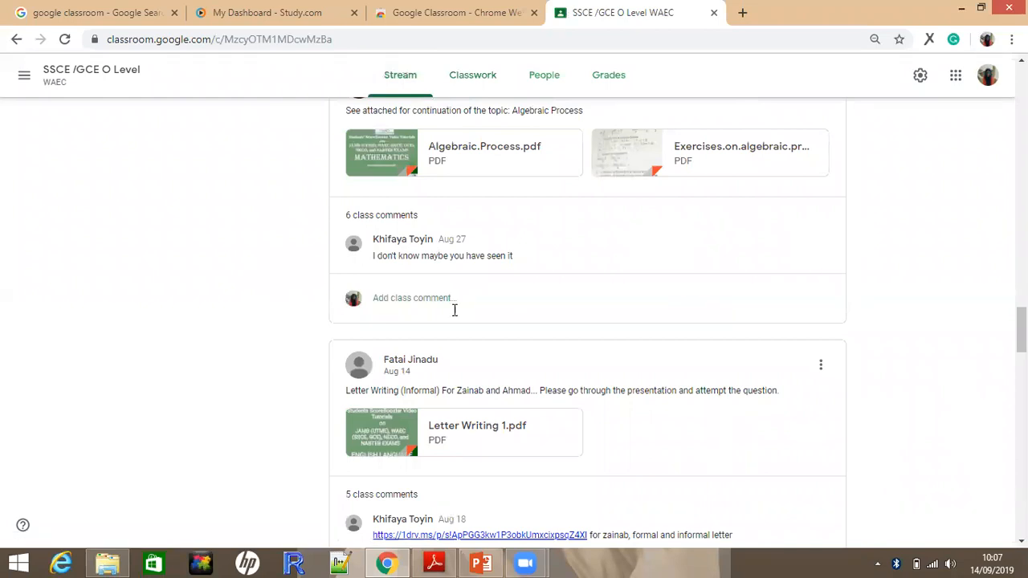
Review the stream around the Letter Writing and Summary Writing posts and open the OneDrive link commented under Letter Writing 1.pdf
scroll(455, 310, down, 1)
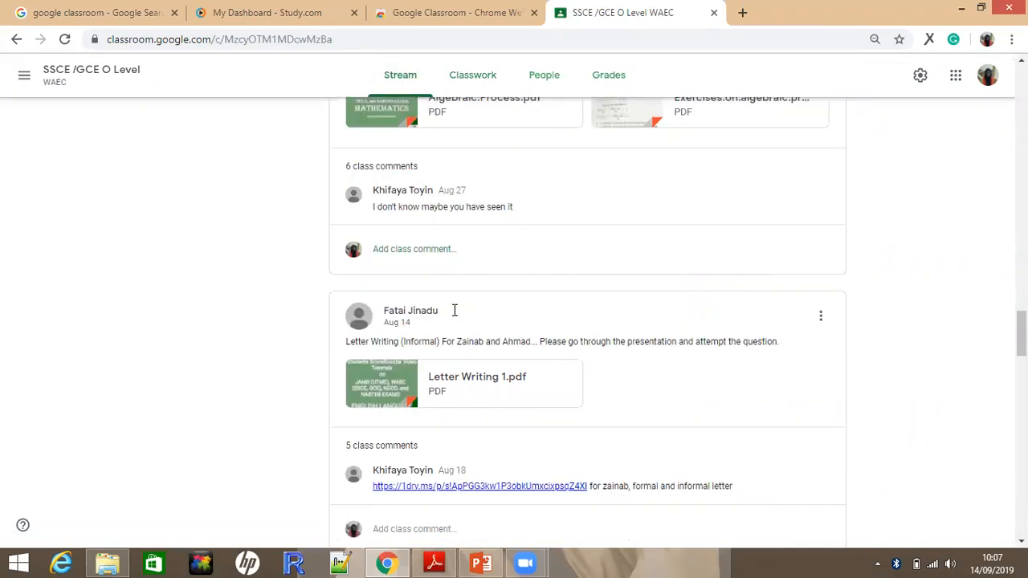
scroll(453, 316, down, 3)
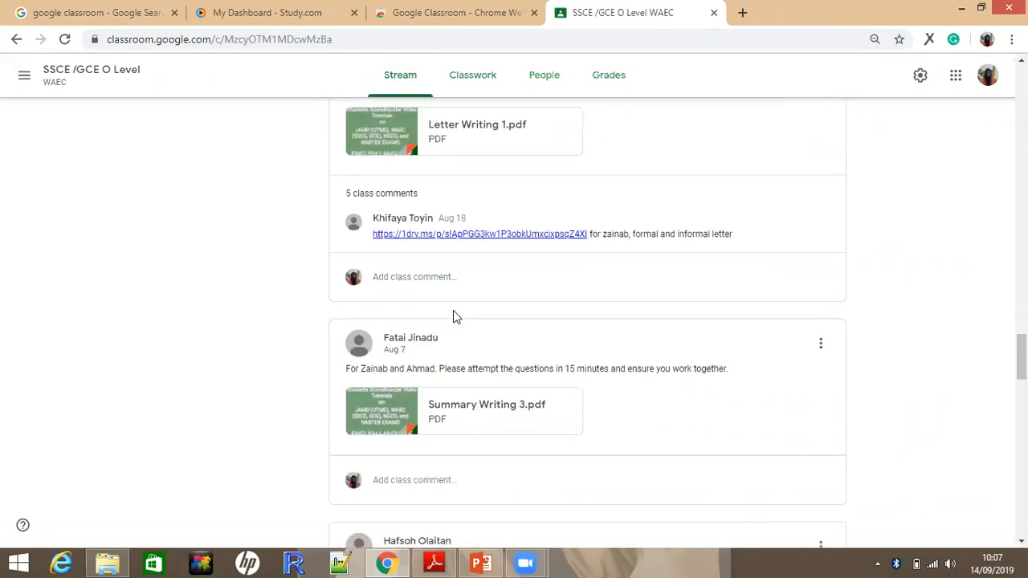
scroll(480, 257, up, 1)
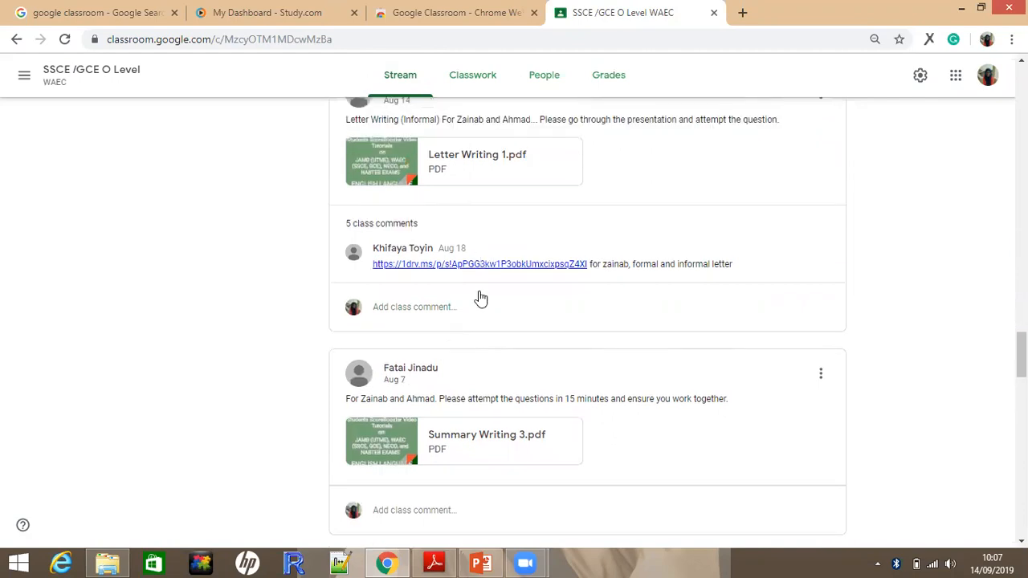
scroll(480, 299, up, 1)
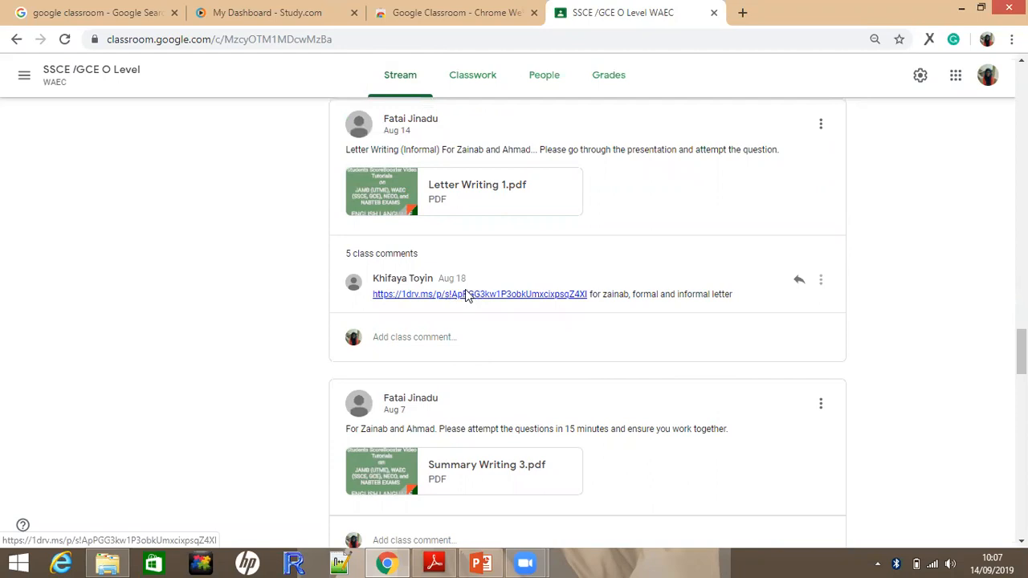
click(468, 296)
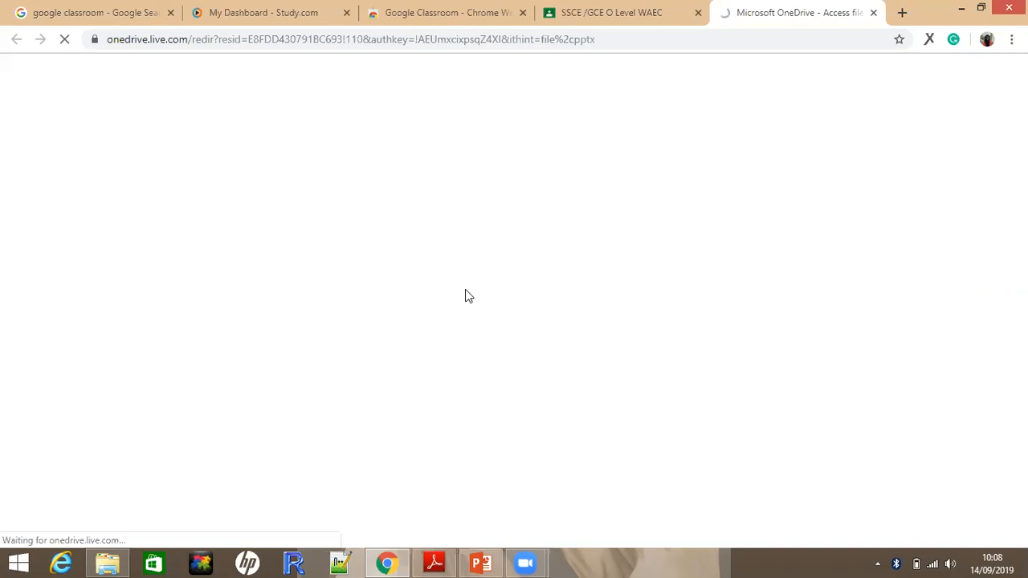
Return to the SSCE /GCE O Level class and review its gradebook and its lists of teachers and students
click(612, 13)
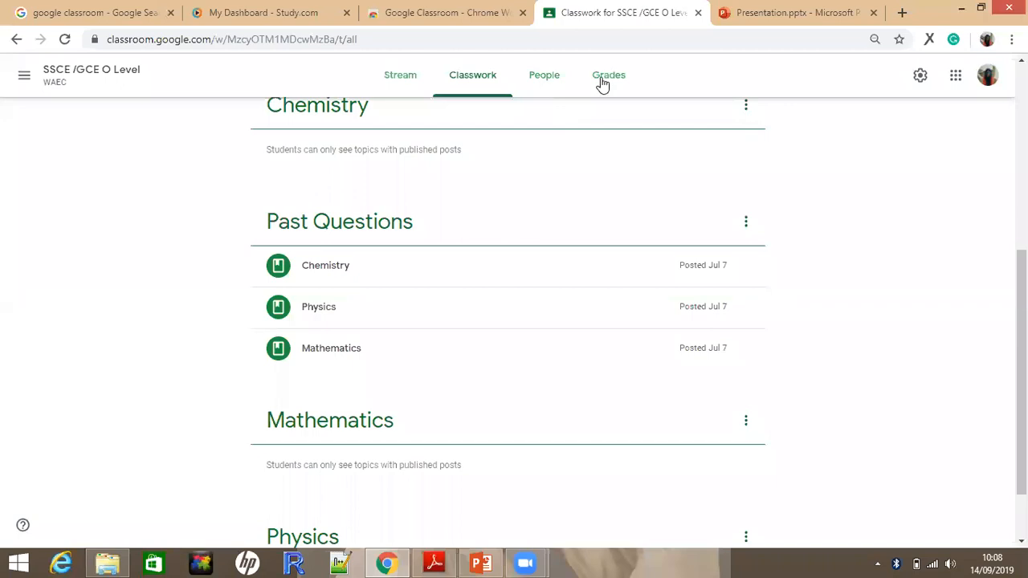
click(602, 83)
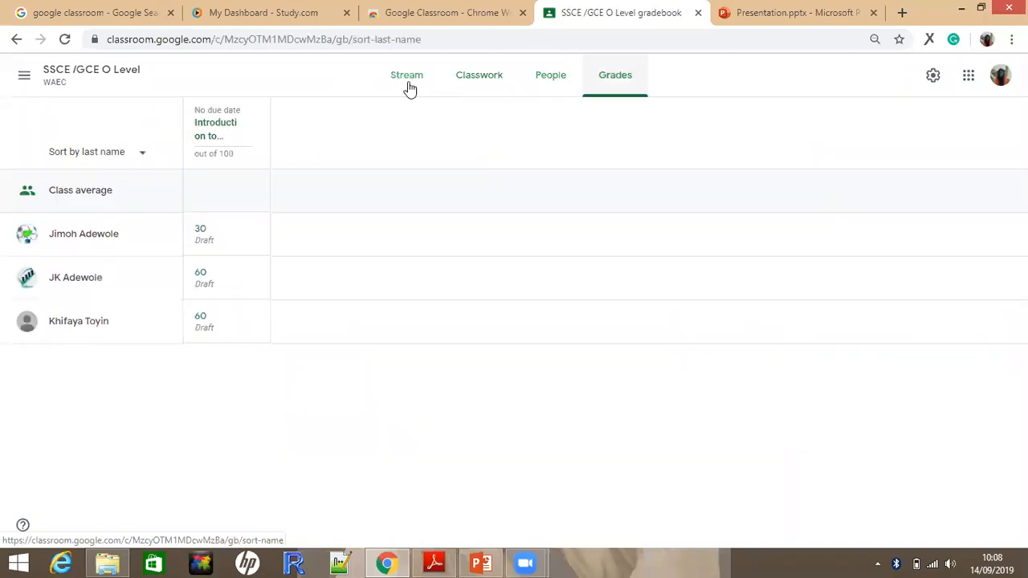
click(541, 96)
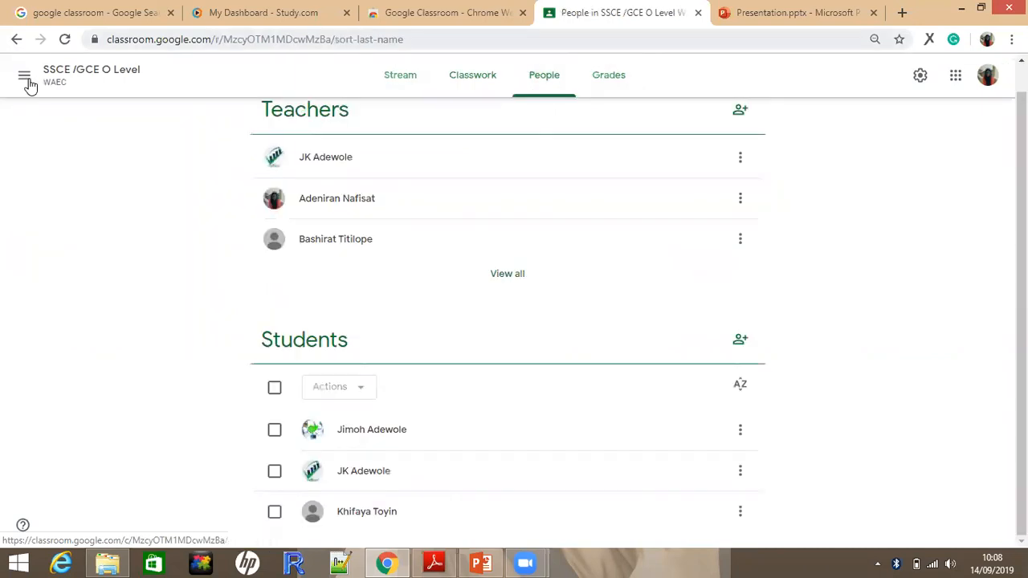
Switch to the Grade one class and invite a student, looking them up by the start of their e-mail address
click(25, 78)
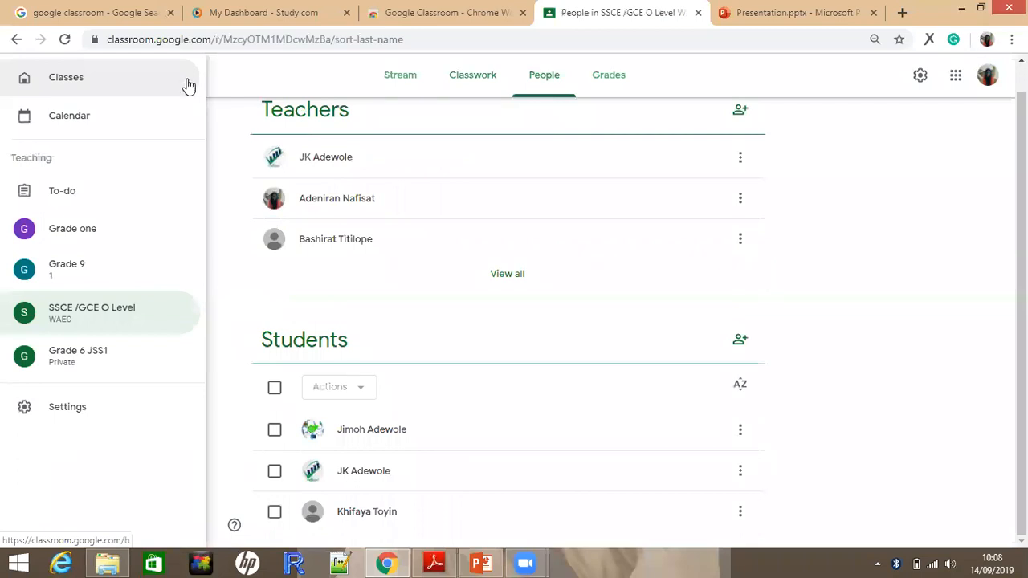
click(115, 231)
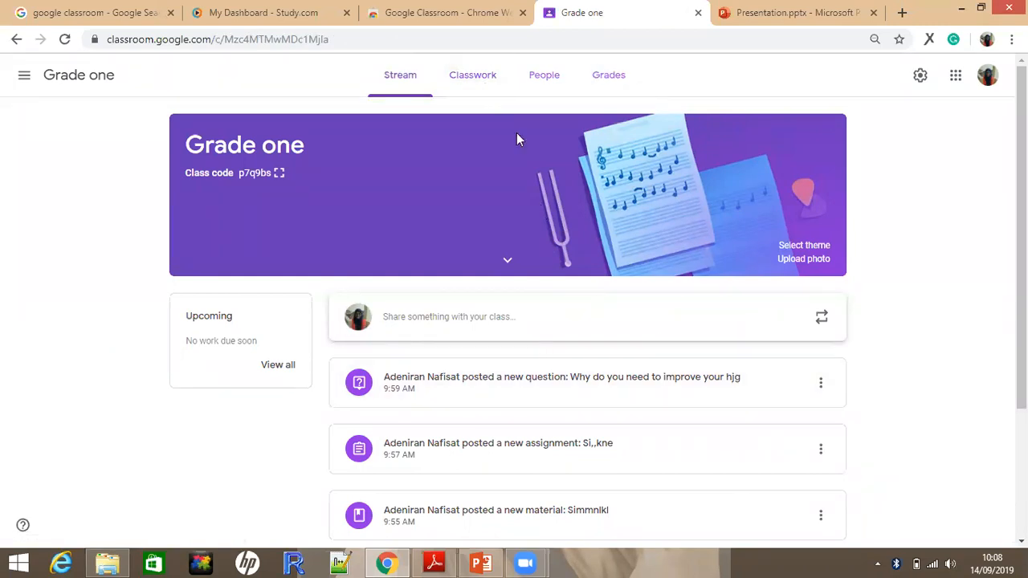
click(545, 76)
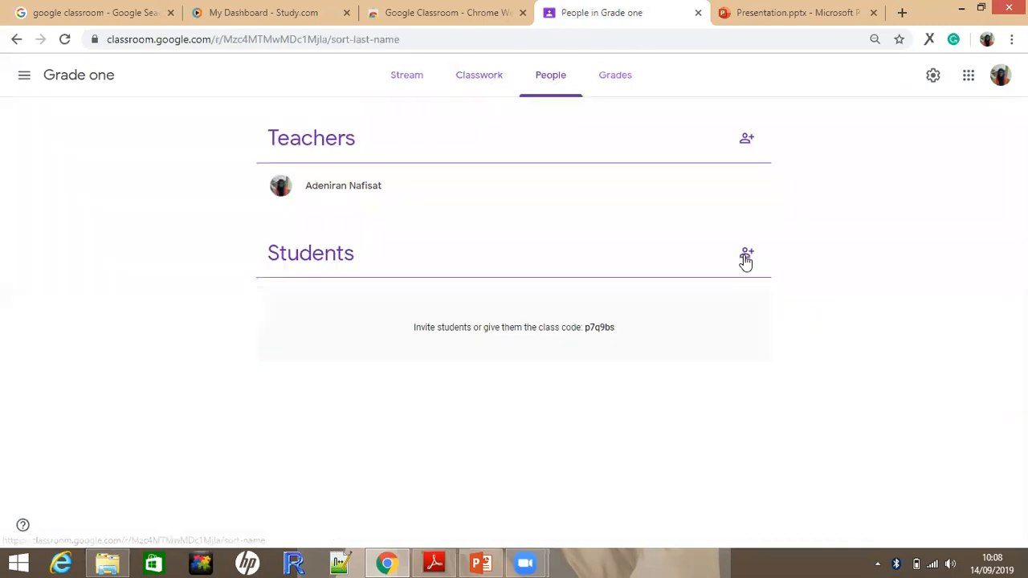
click(746, 257)
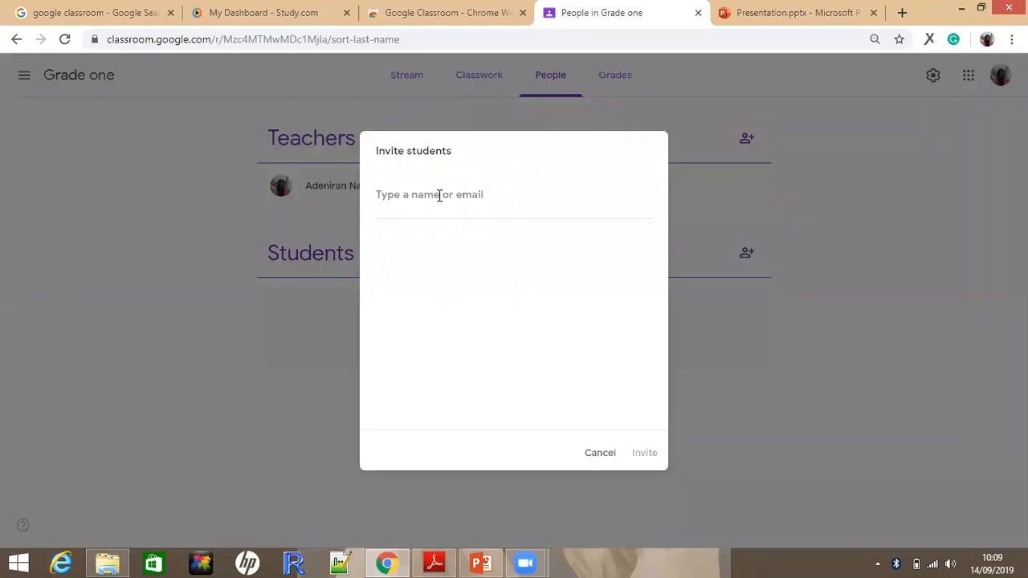
text(na)
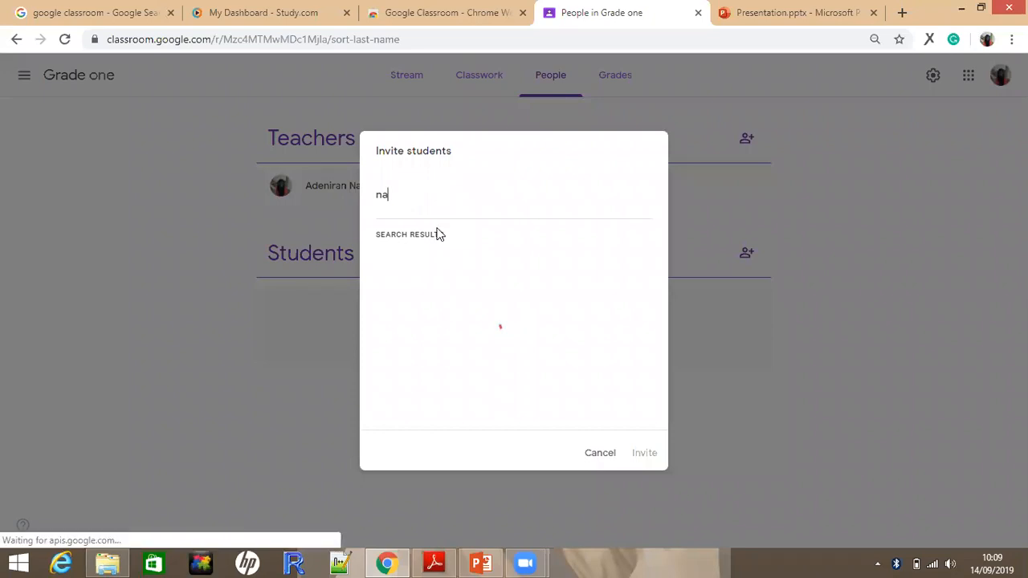
text(de)
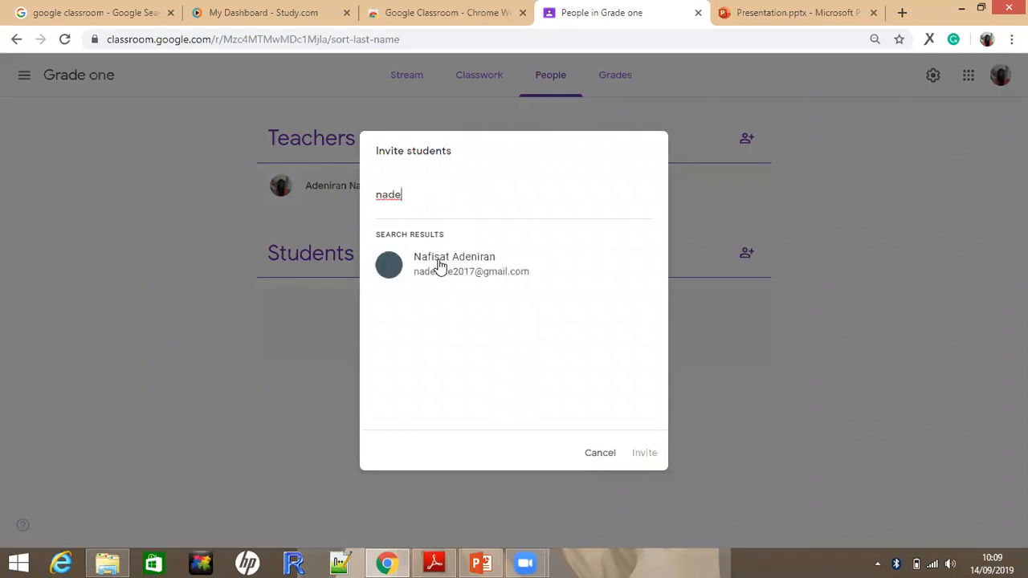
text(n)
click(440, 265)
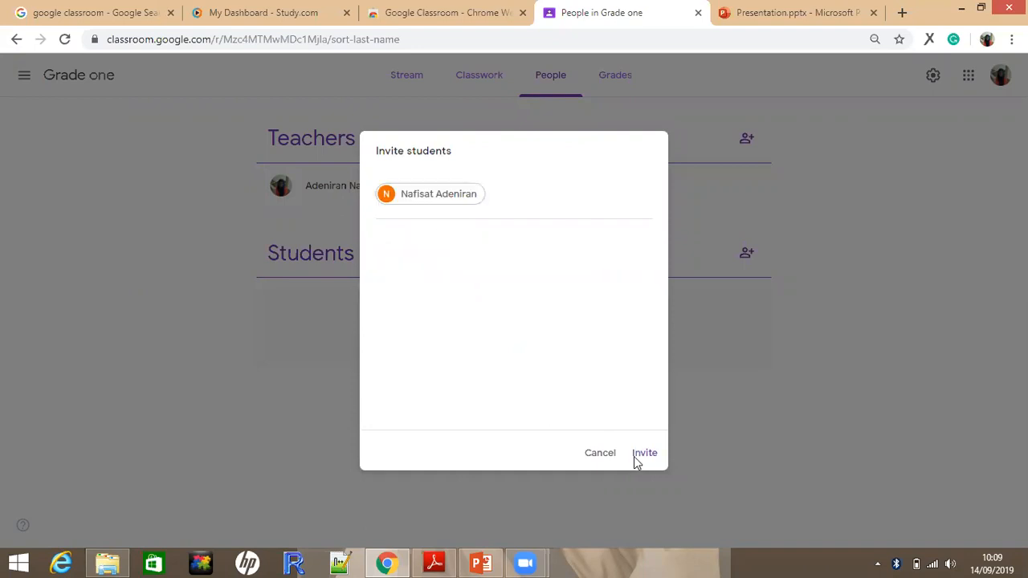
click(644, 455)
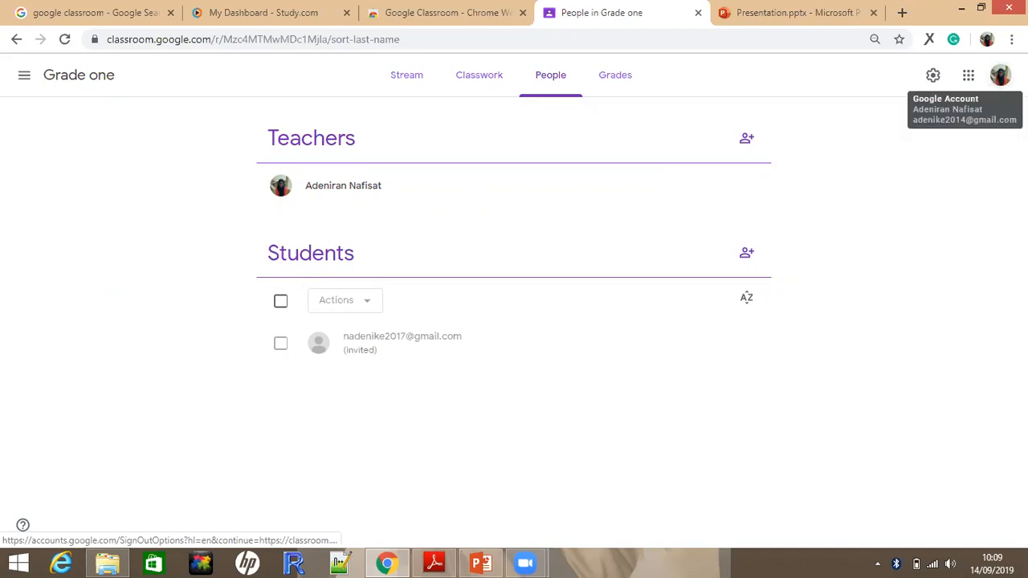
click(840, 354)
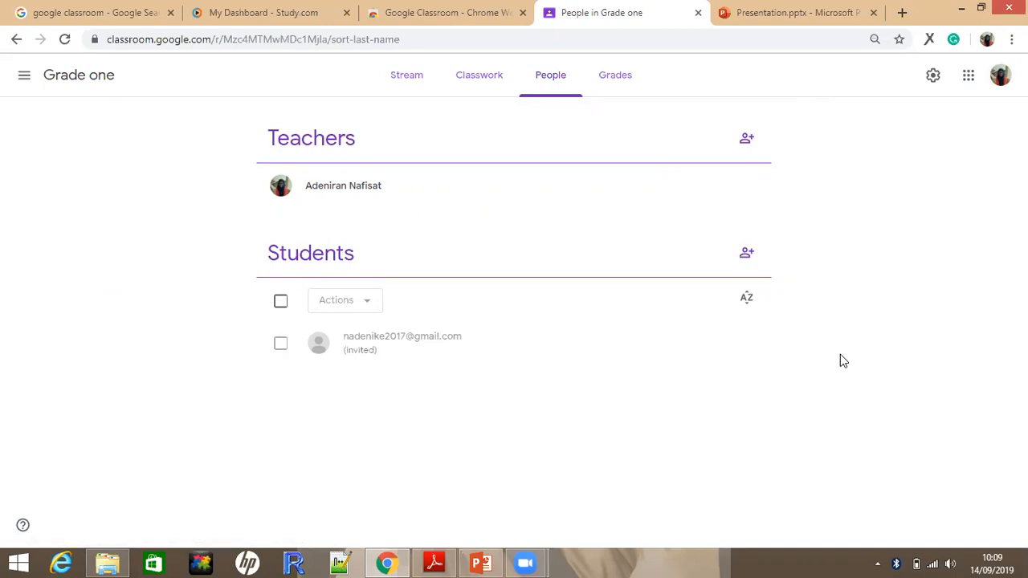
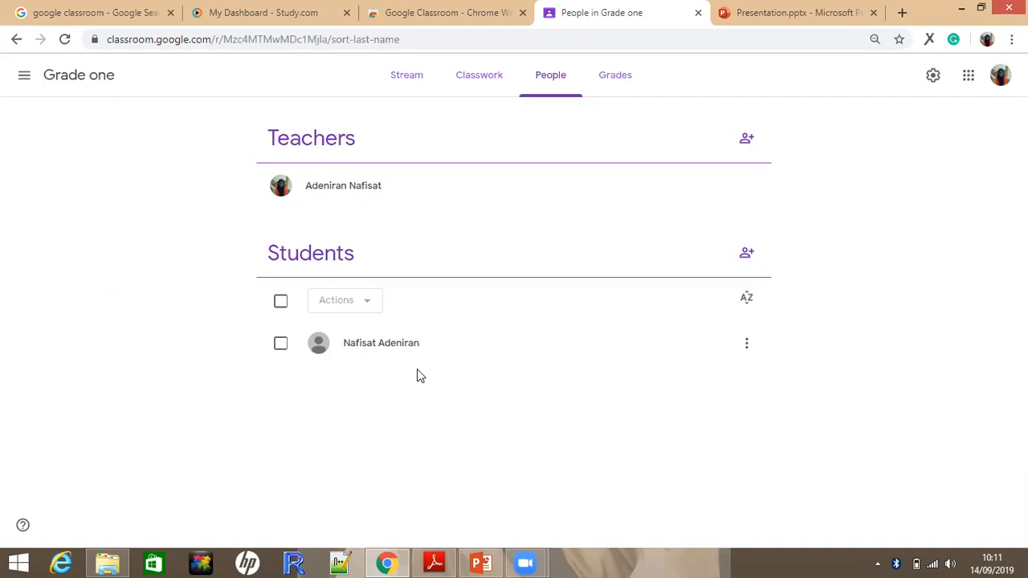
Check the student work on the Si,,kne assignment in the SURDS topic, reloading the page and filtering to assigned students
click(472, 80)
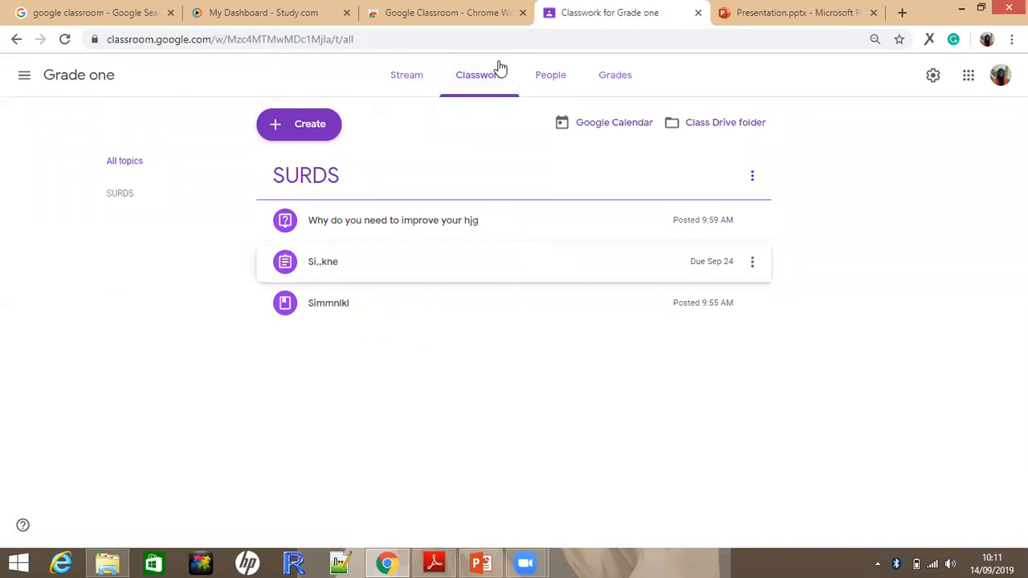
click(374, 263)
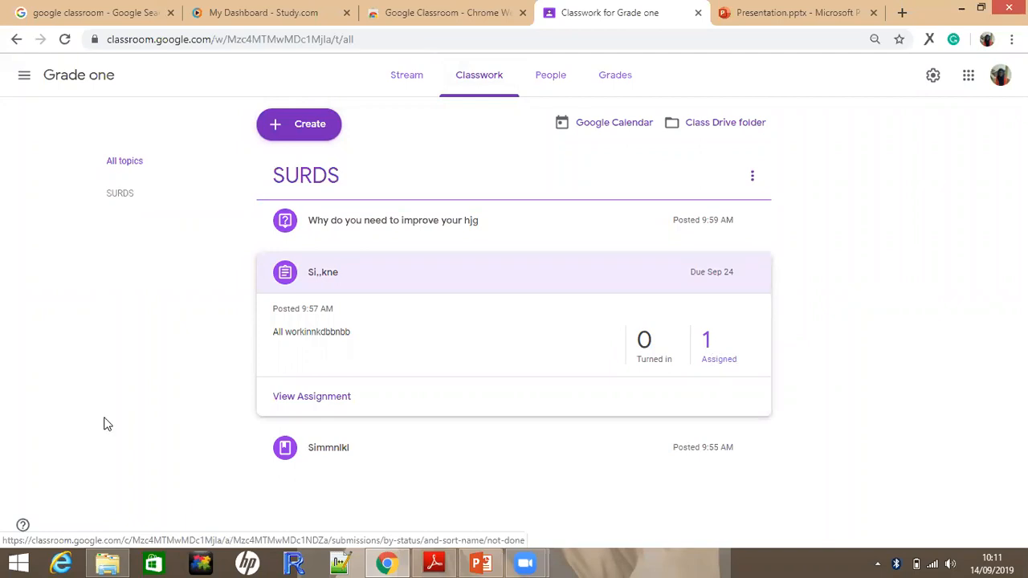
click(313, 404)
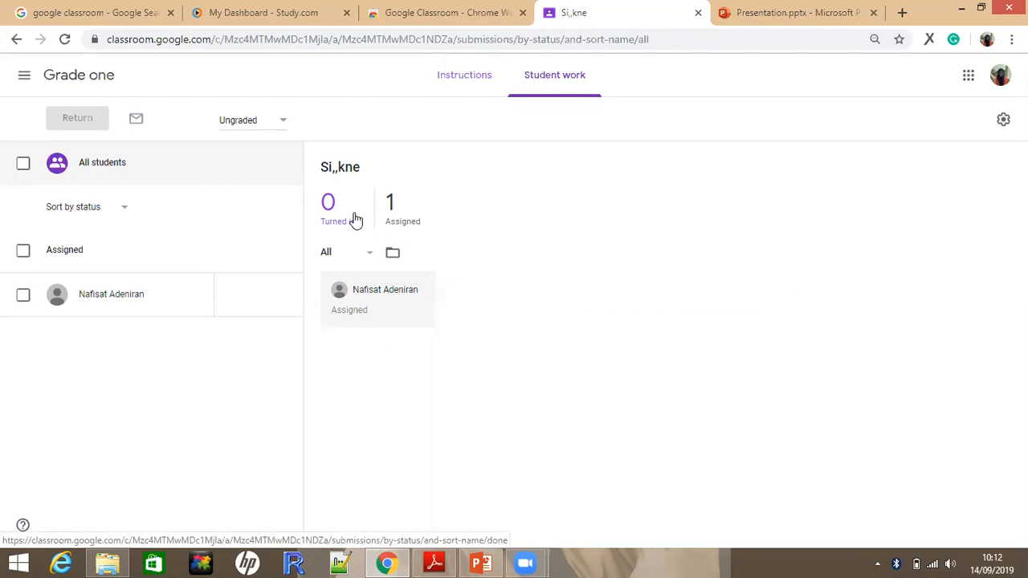
click(64, 41)
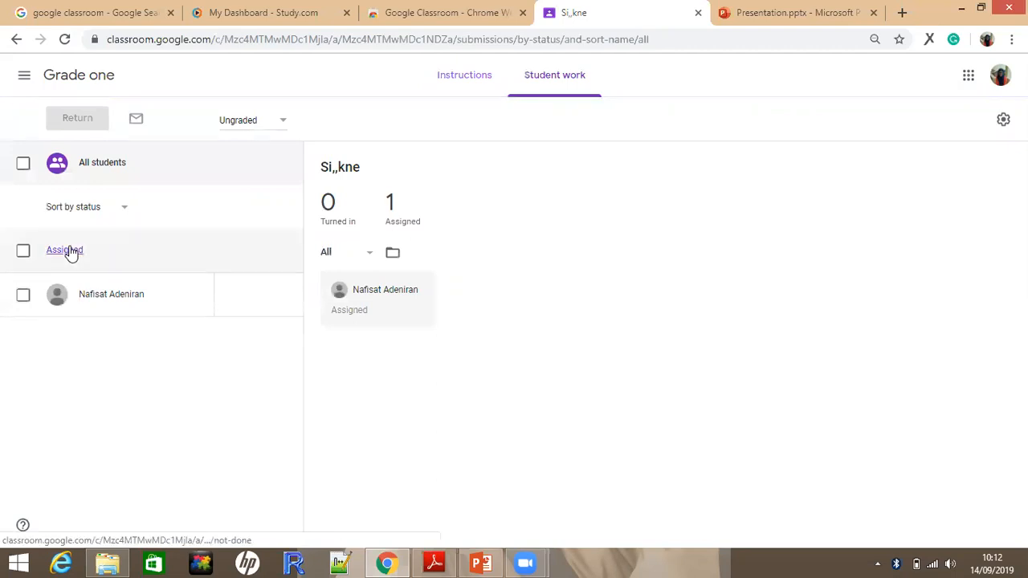
click(70, 251)
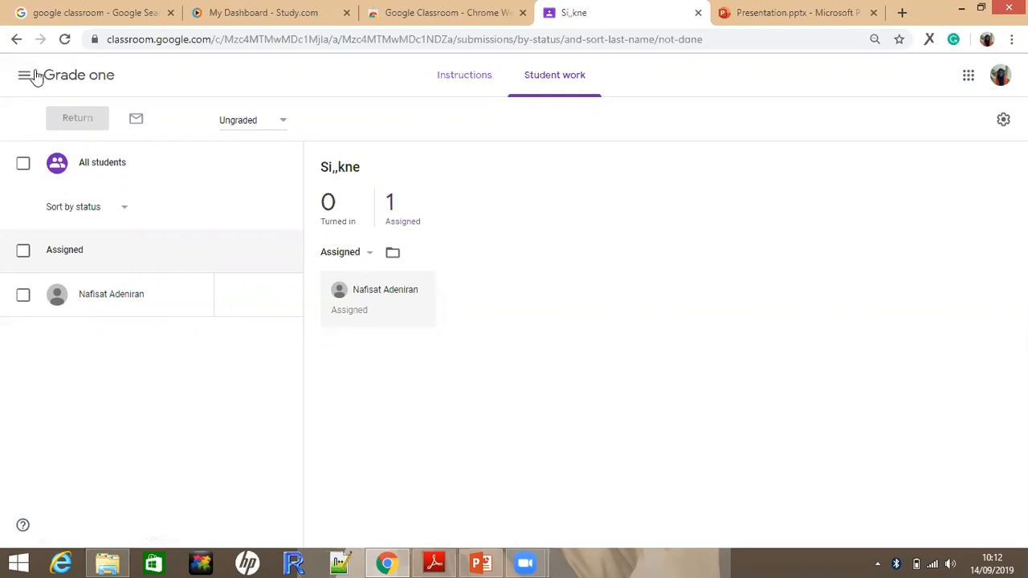
Return to the Grade one classwork and open the turned-in answers to the question "Why do you need to improve your hjg"
click(26, 80)
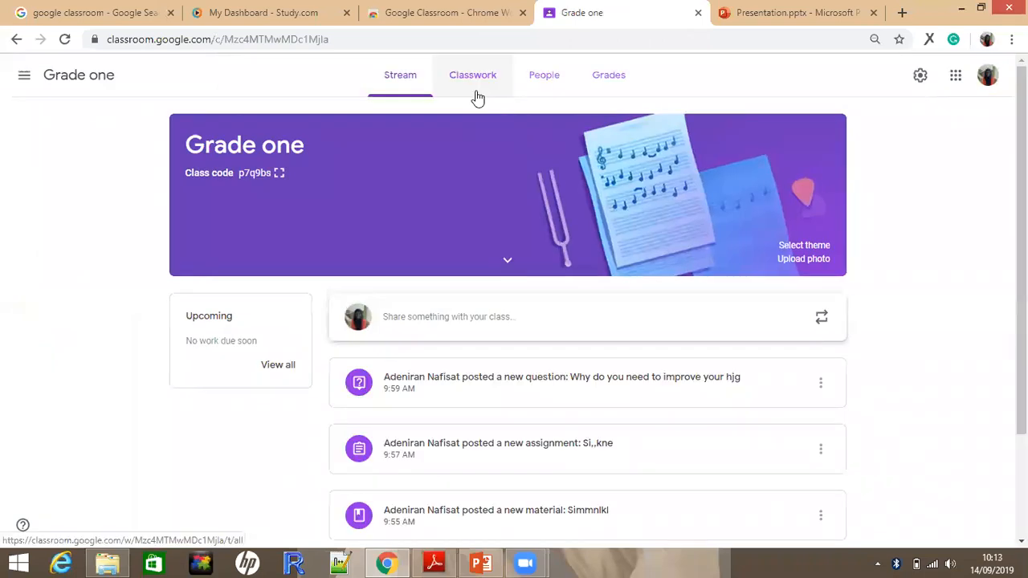
click(477, 93)
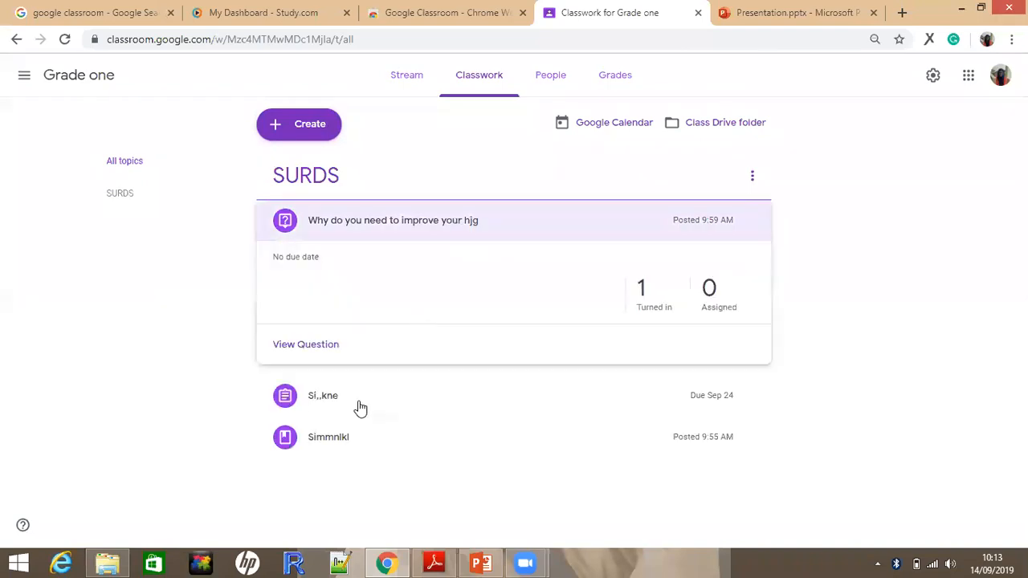
click(642, 289)
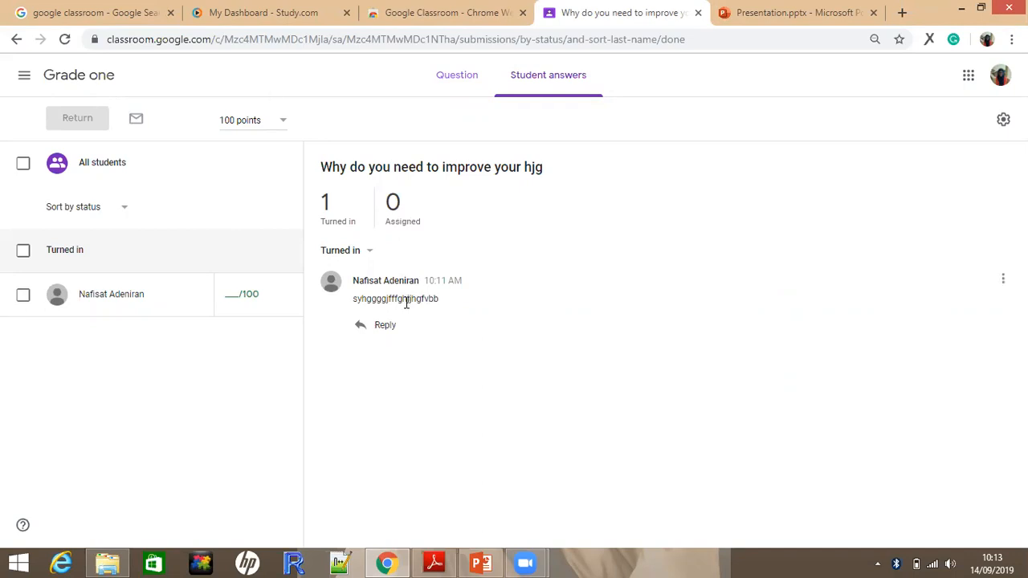
click(281, 122)
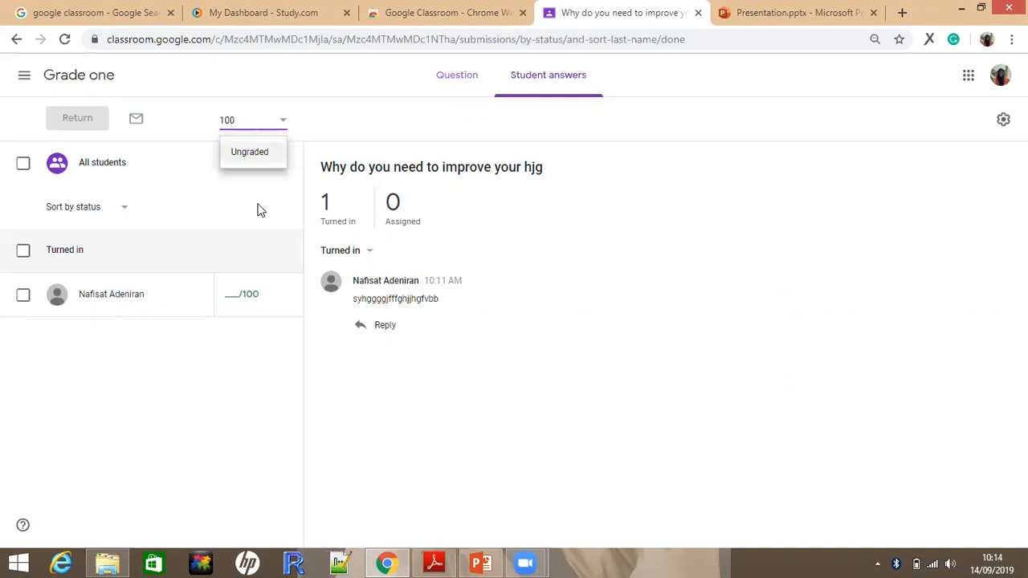
key(Tab)
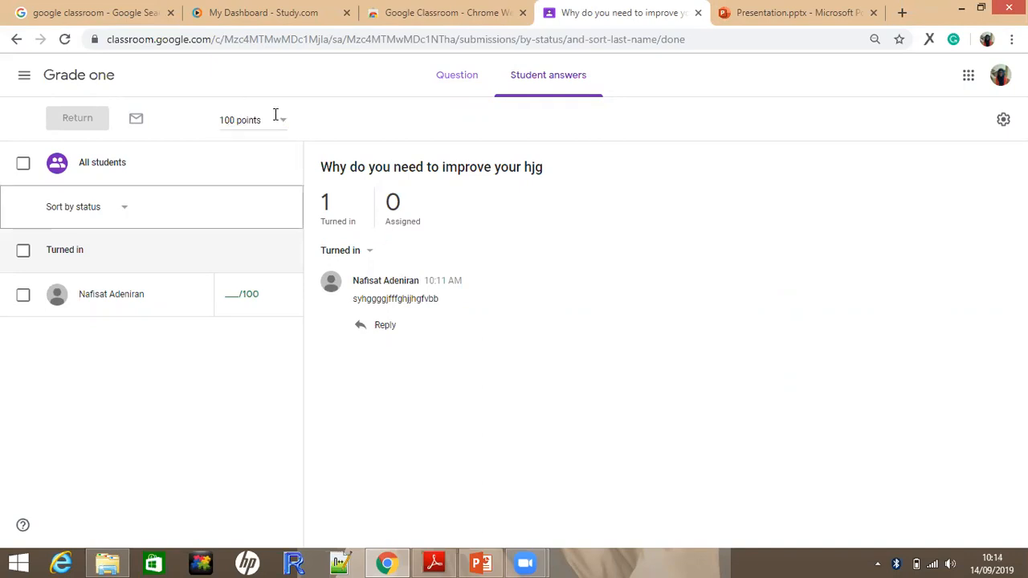
click(248, 117)
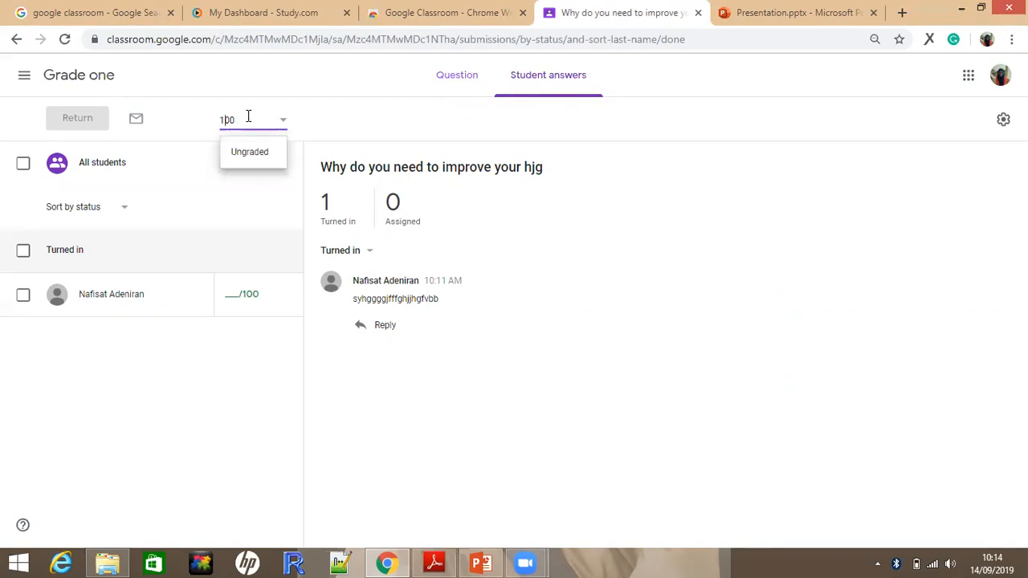
key(Delete)
key(BackSpace)
text(60)
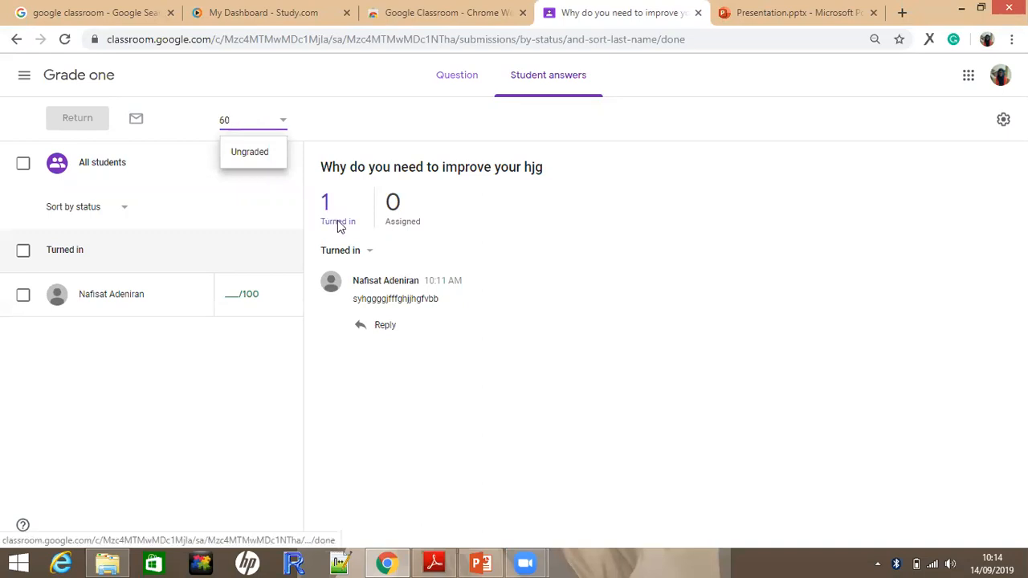
click(536, 346)
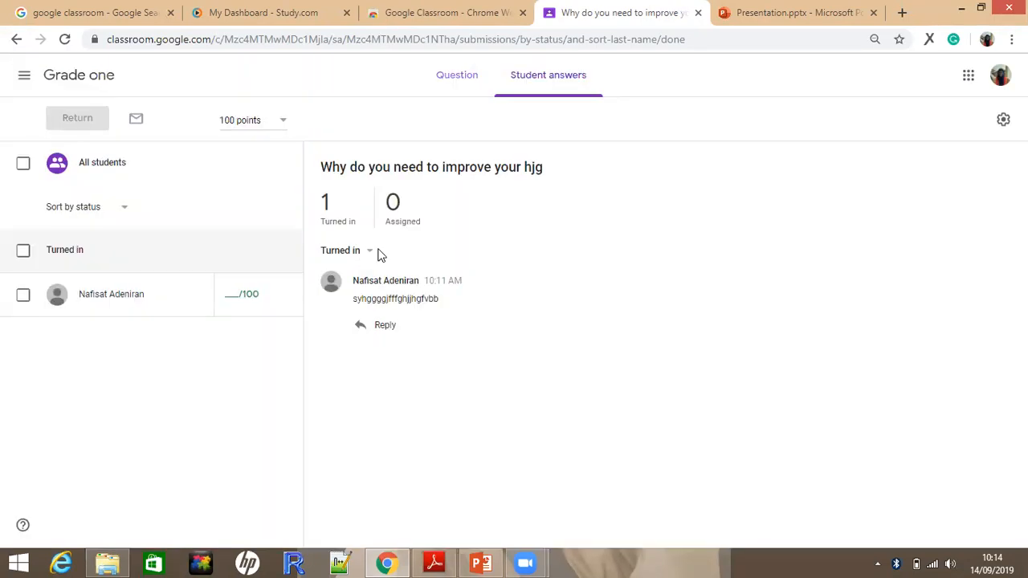
click(367, 254)
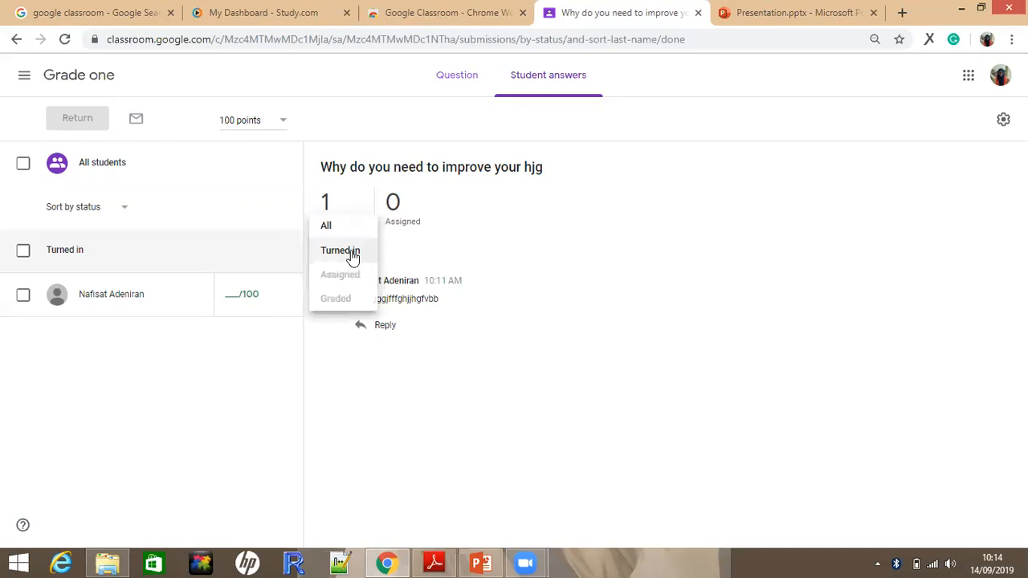
click(183, 353)
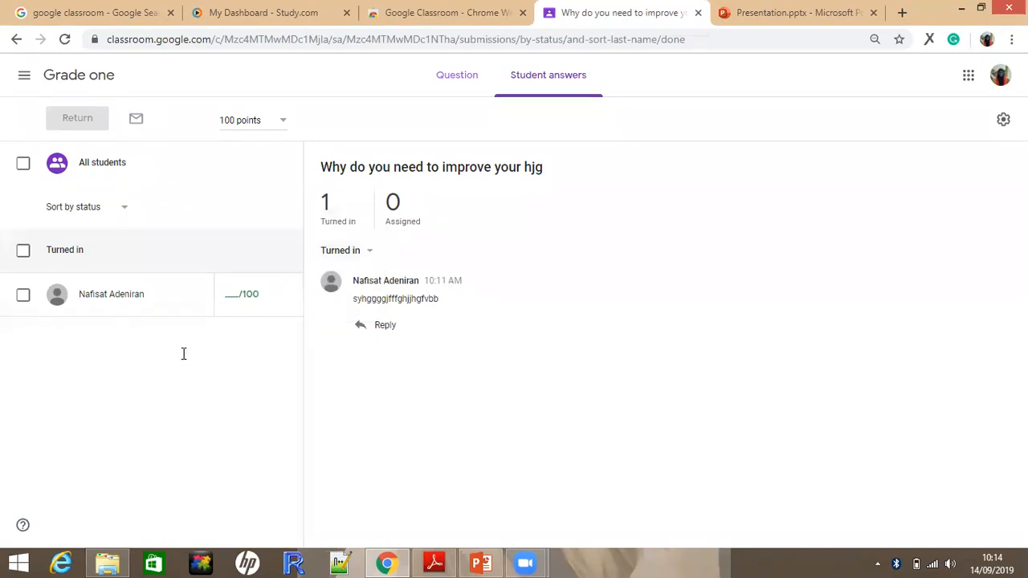
Grade the student's turned-in answer 60 out of 100 and return it with the private comment "ykgkuhg"
click(238, 290)
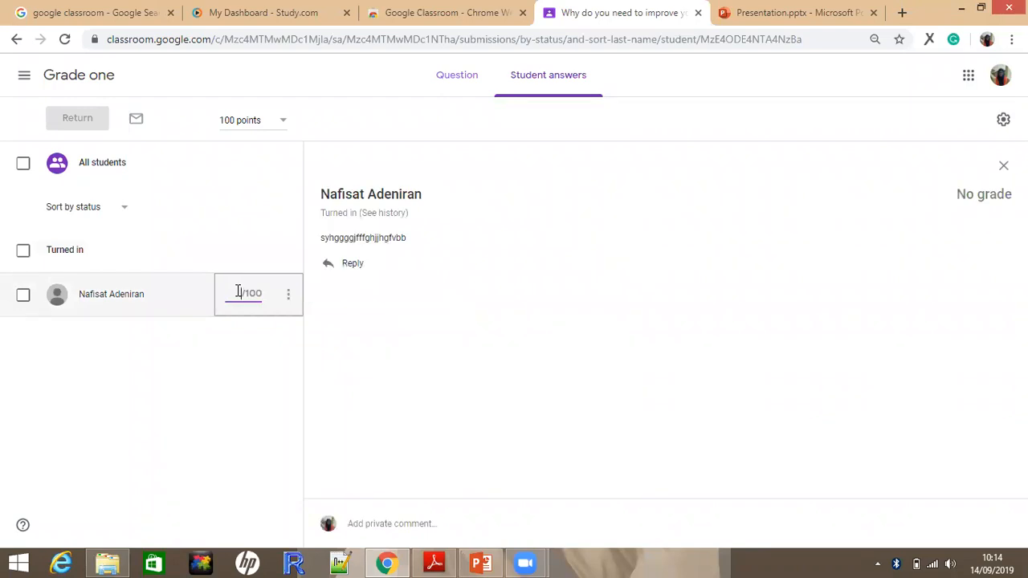
text(60)
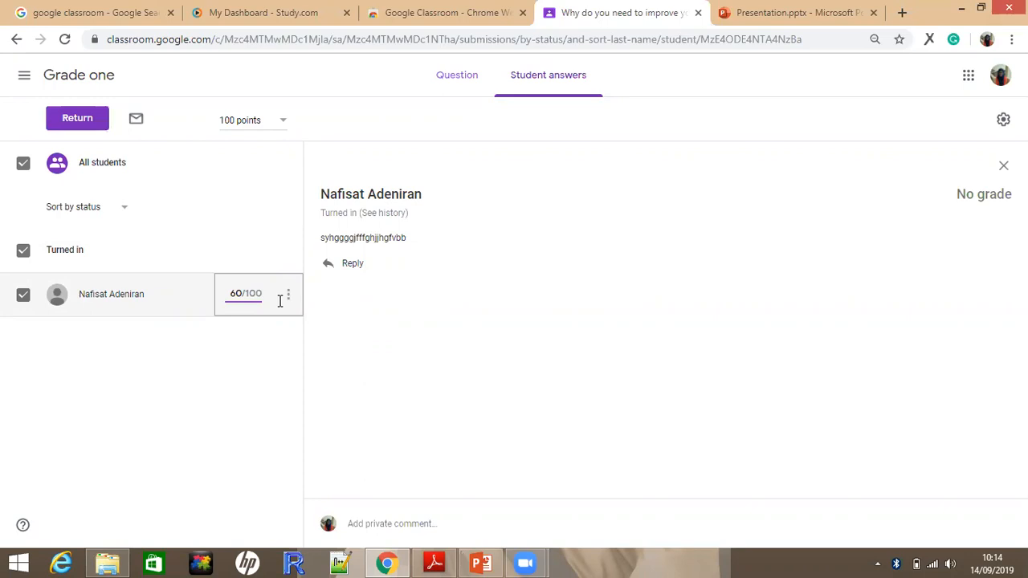
click(84, 119)
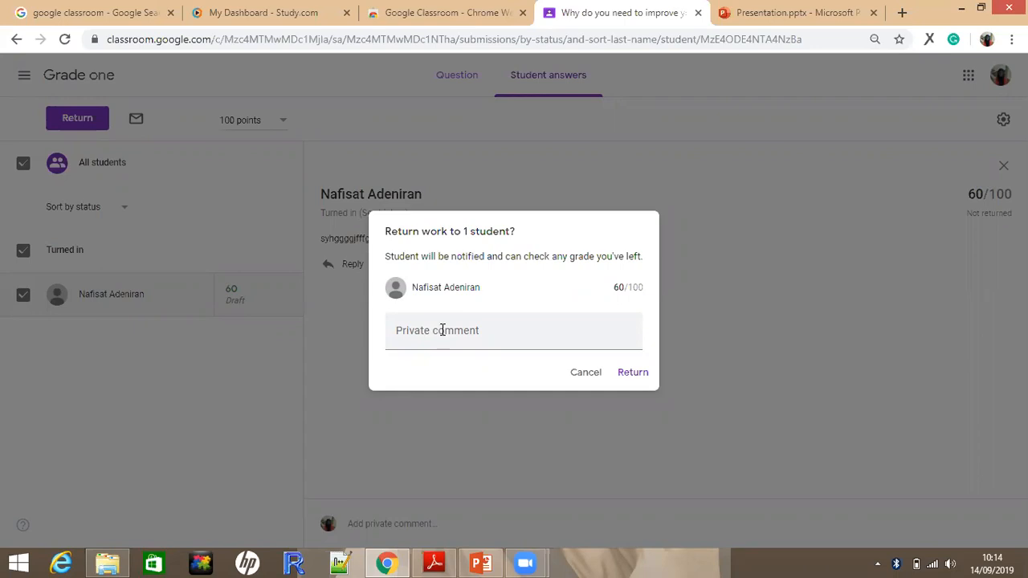
click(442, 330)
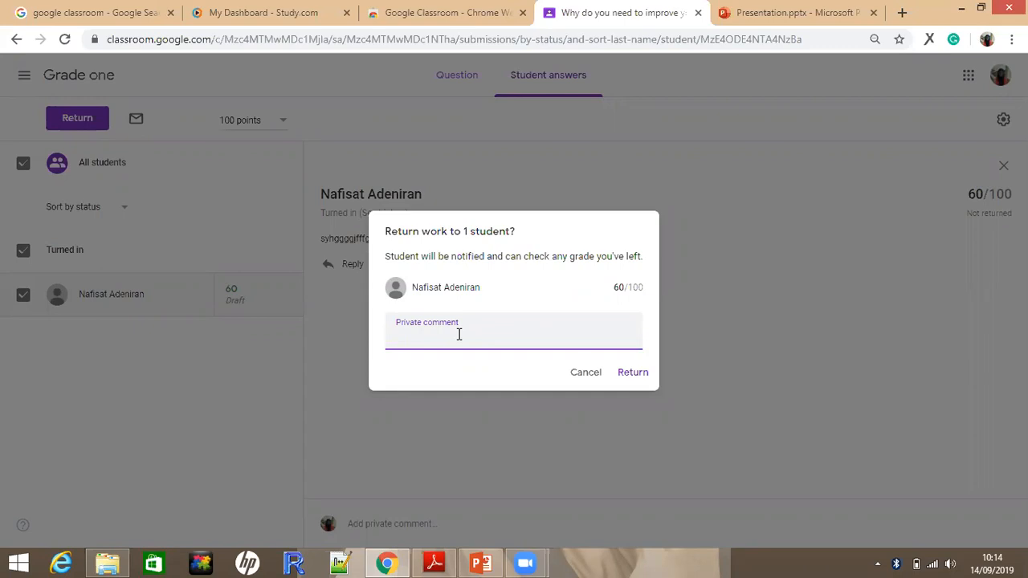
text(ykgkuhg)
click(634, 371)
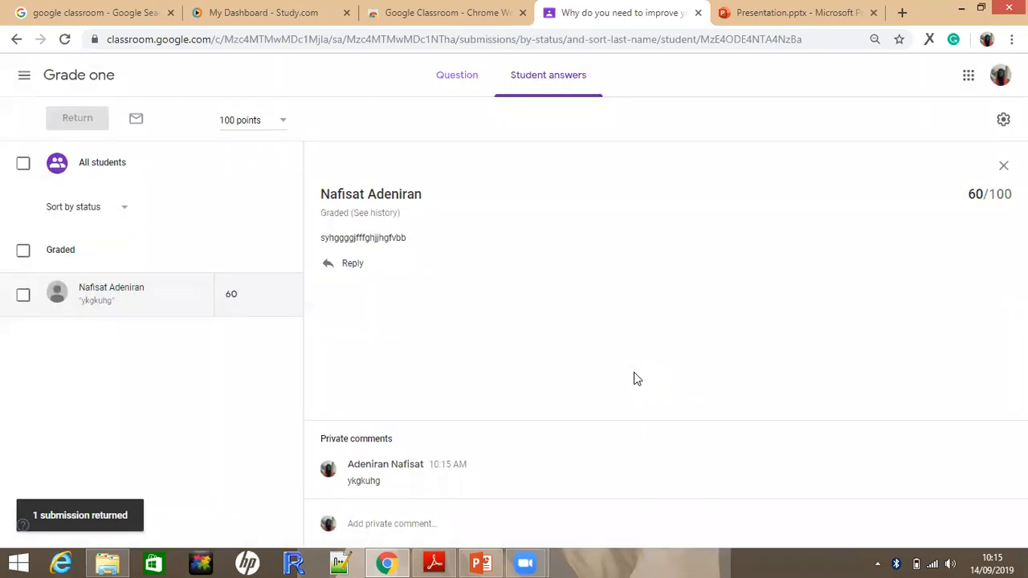
Leave the question's answers for the overview of all classes and reopen the Grade one class stream
double_click(28, 78)
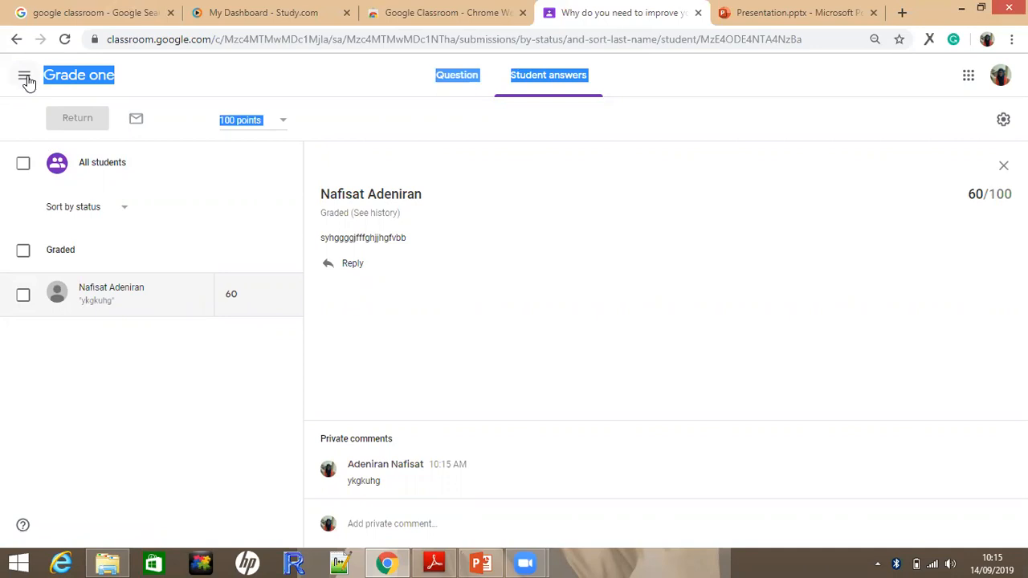
click(25, 78)
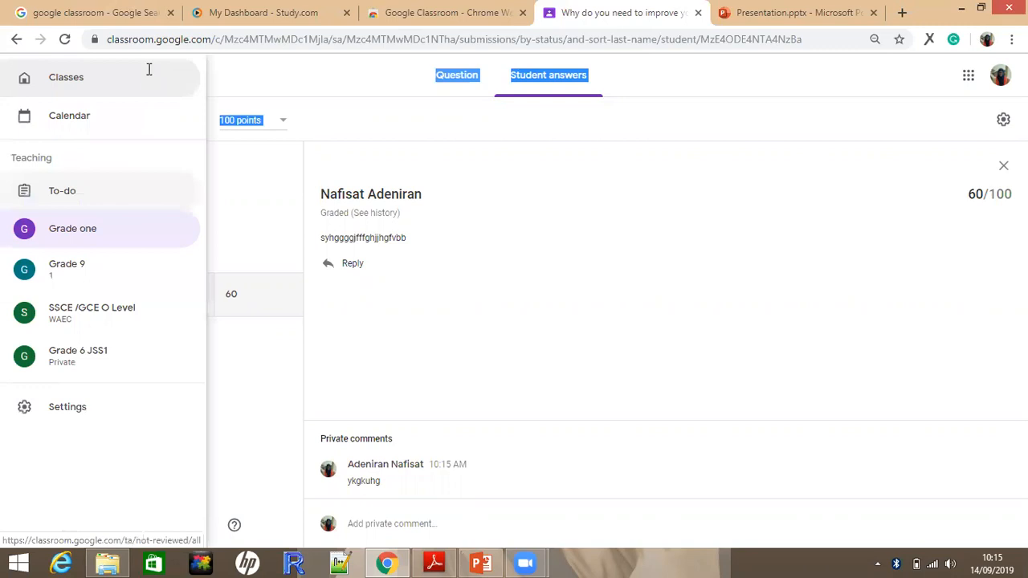
click(149, 68)
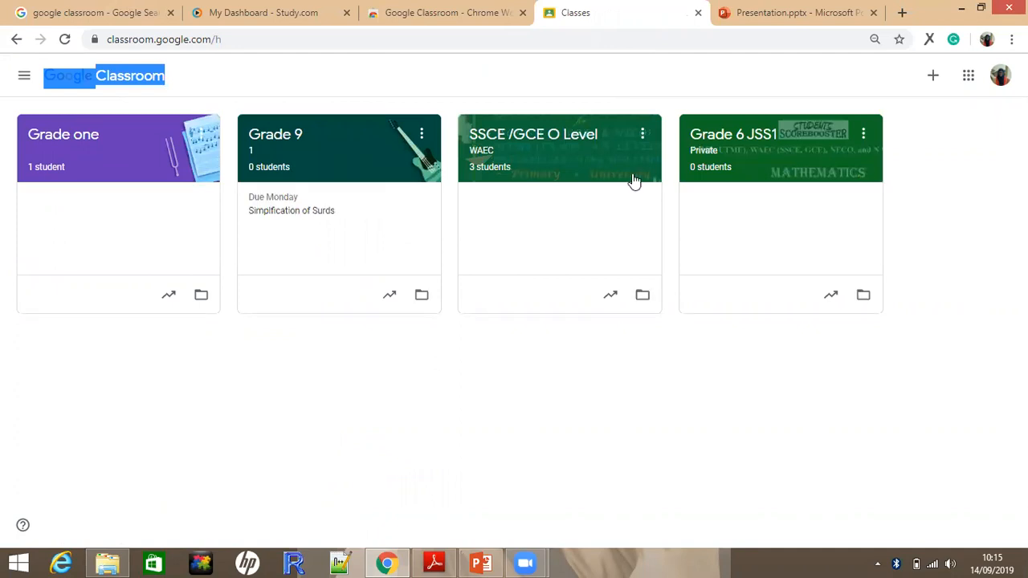
click(117, 187)
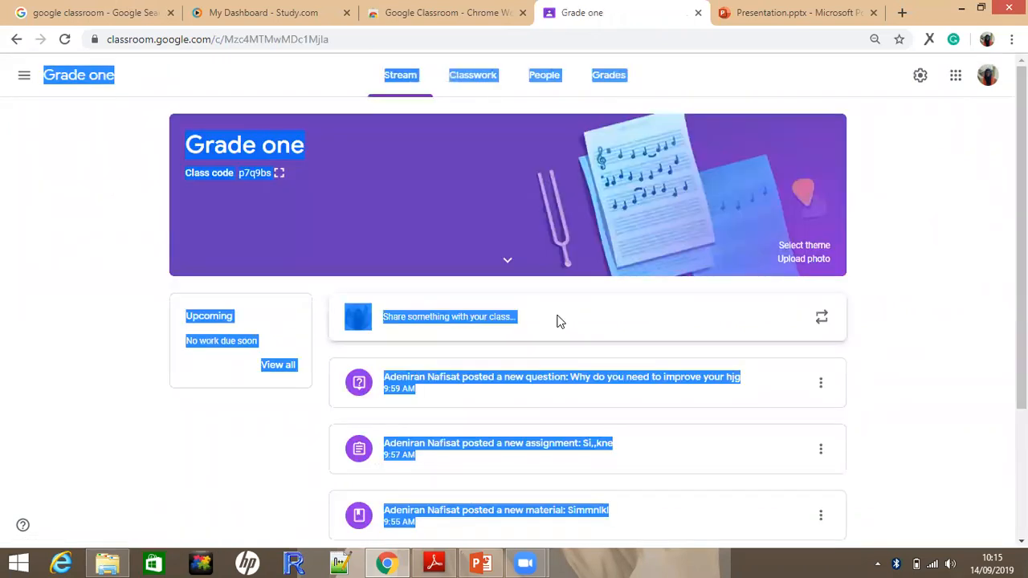
Schedule the announcement "tycktygkcb" for all students of Grade one on Sep 16, 2019 at 8:00 AM
click(560, 321)
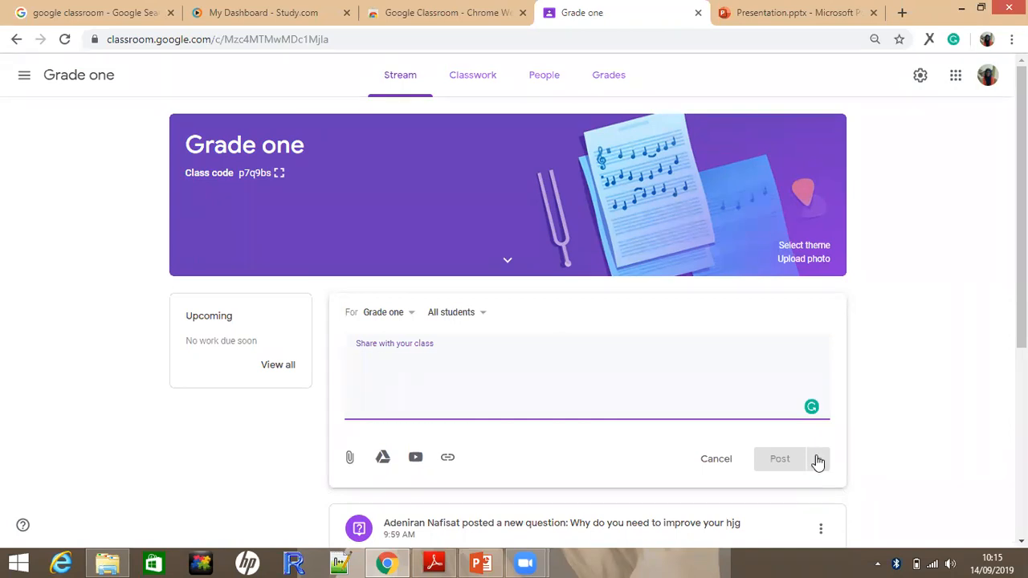
text(tycktygkcb)
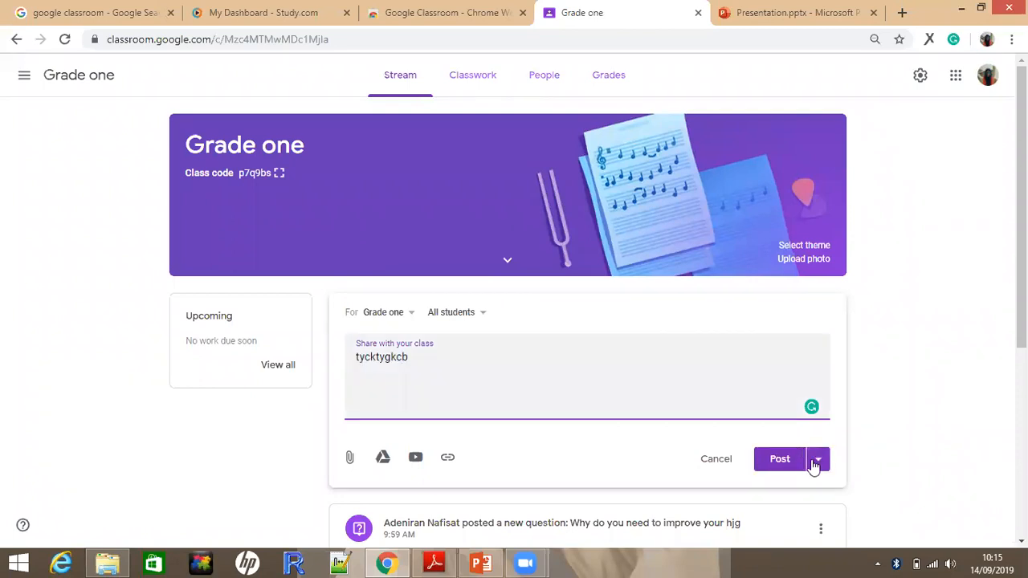
click(818, 462)
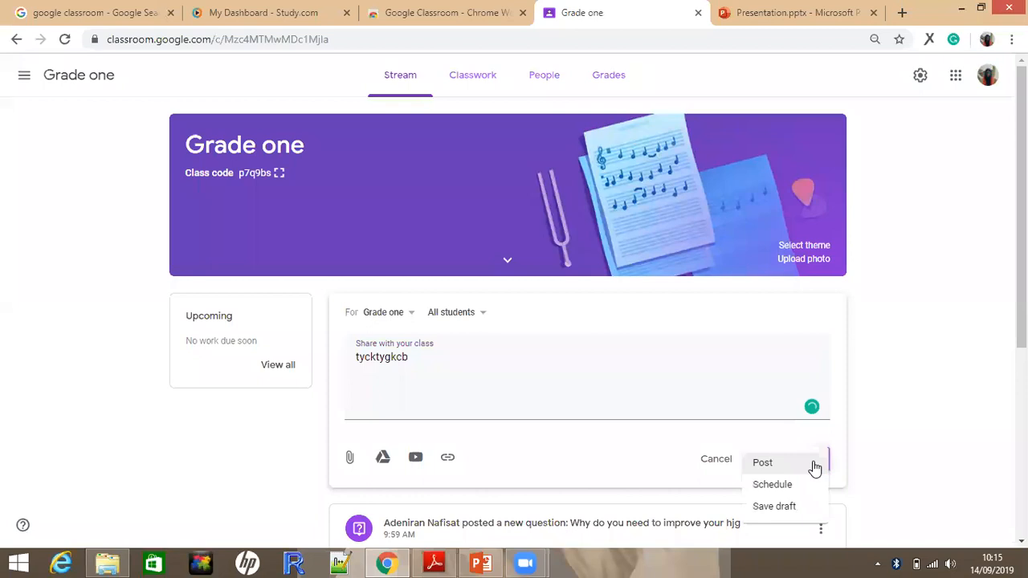
click(772, 485)
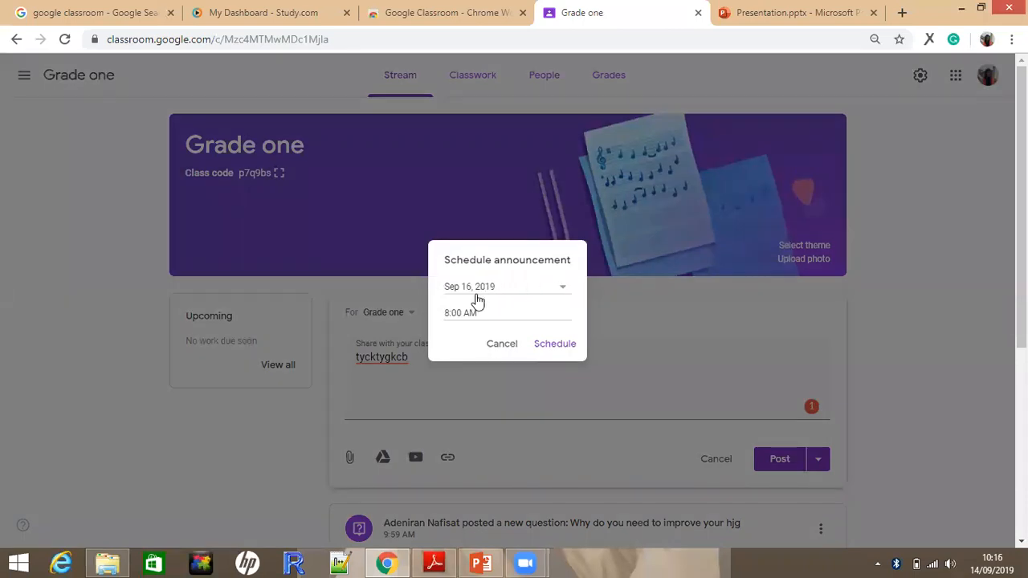
click(554, 345)
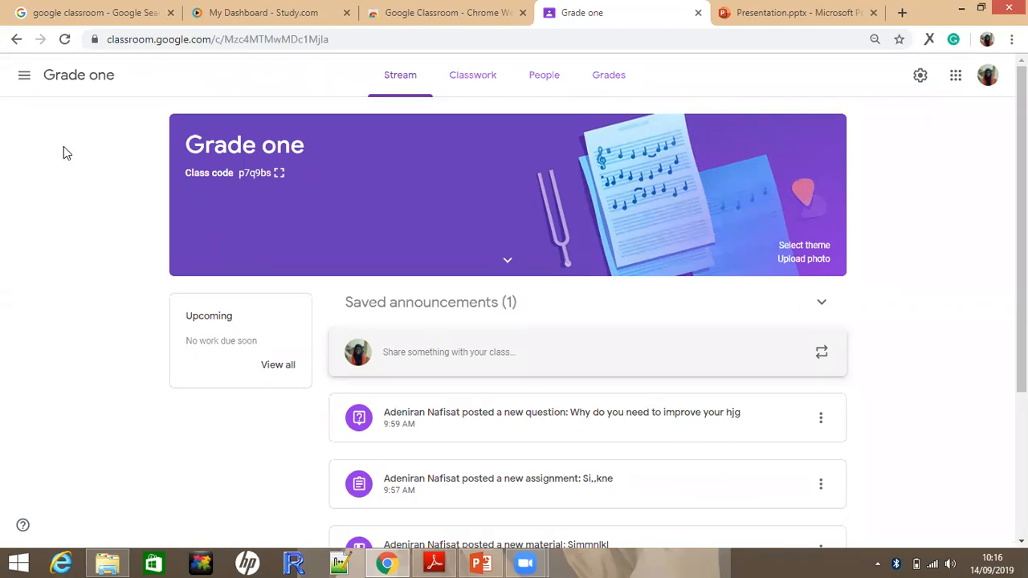
click(25, 75)
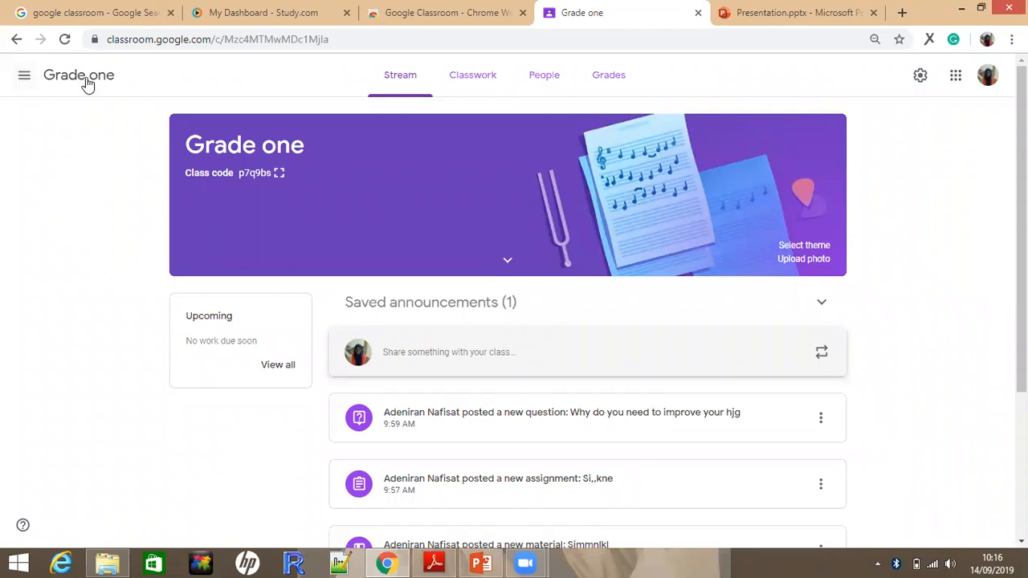